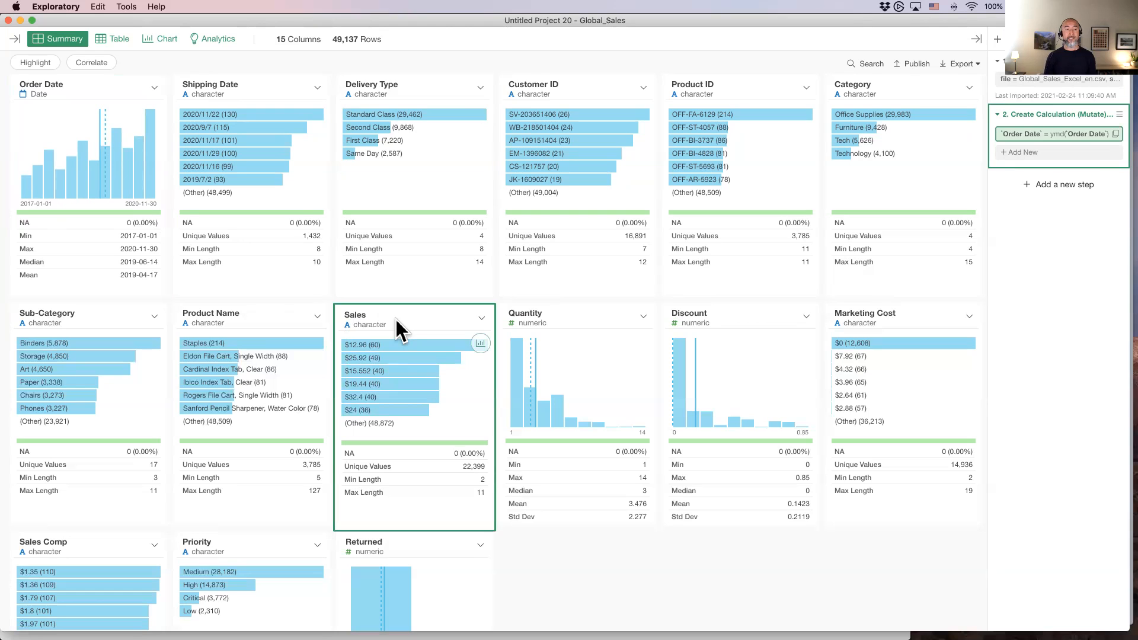
# Examine the Sales, Quantity and Discount columns in the table view to compare their data types and value formats
pyautogui.scroll(-3, 396, 319)
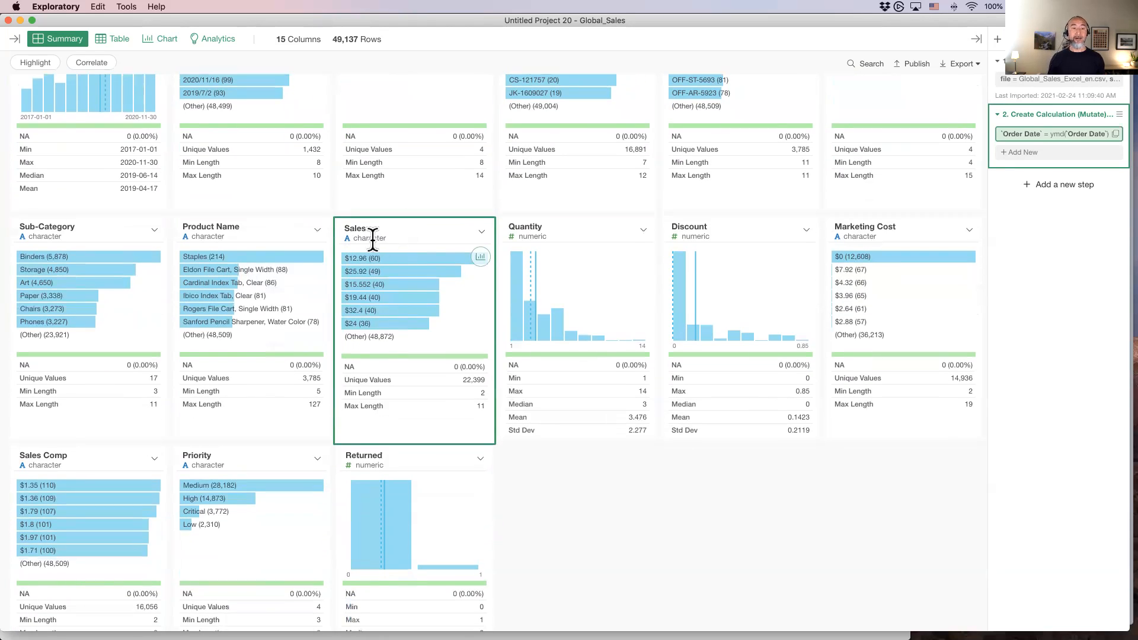
pyautogui.click(112, 38)
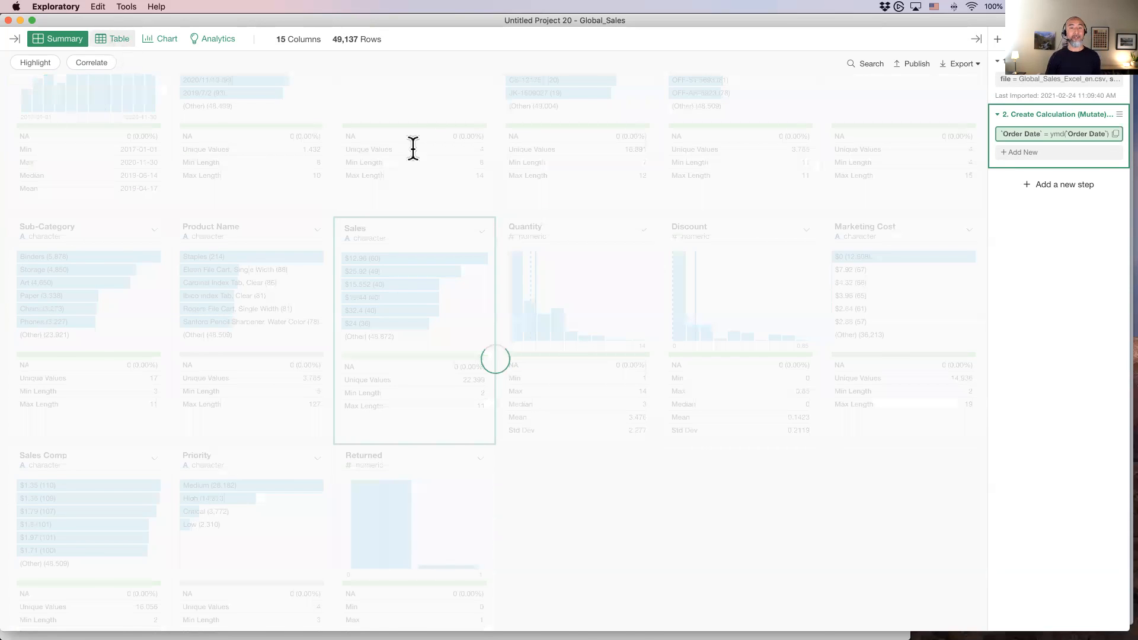
pyautogui.hscroll(5, 557, 89)
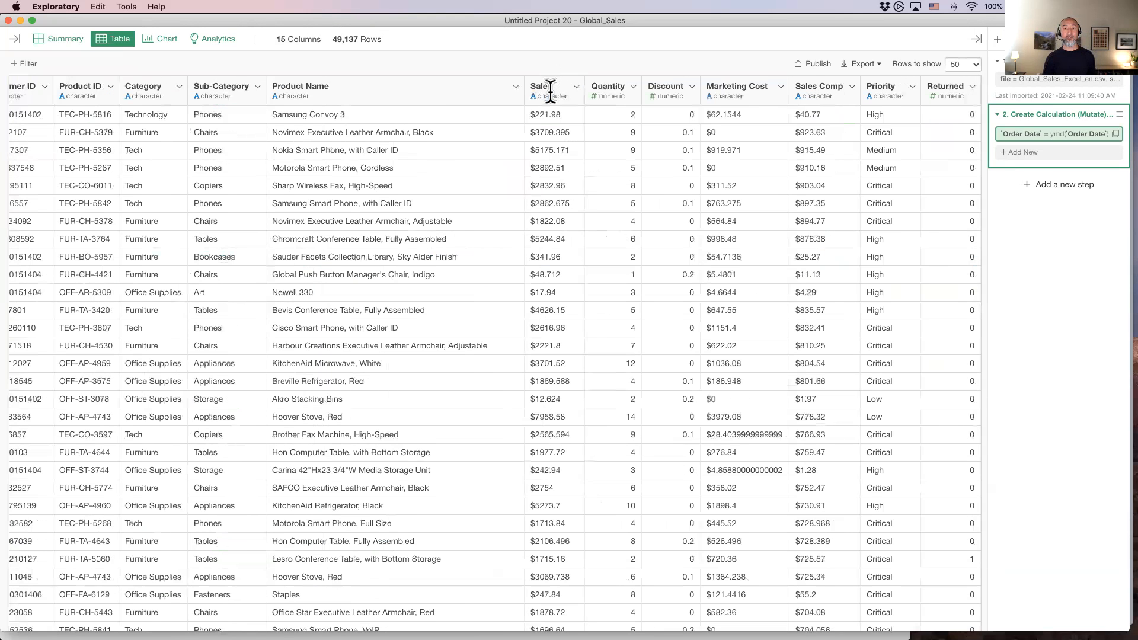
pyautogui.click(607, 89)
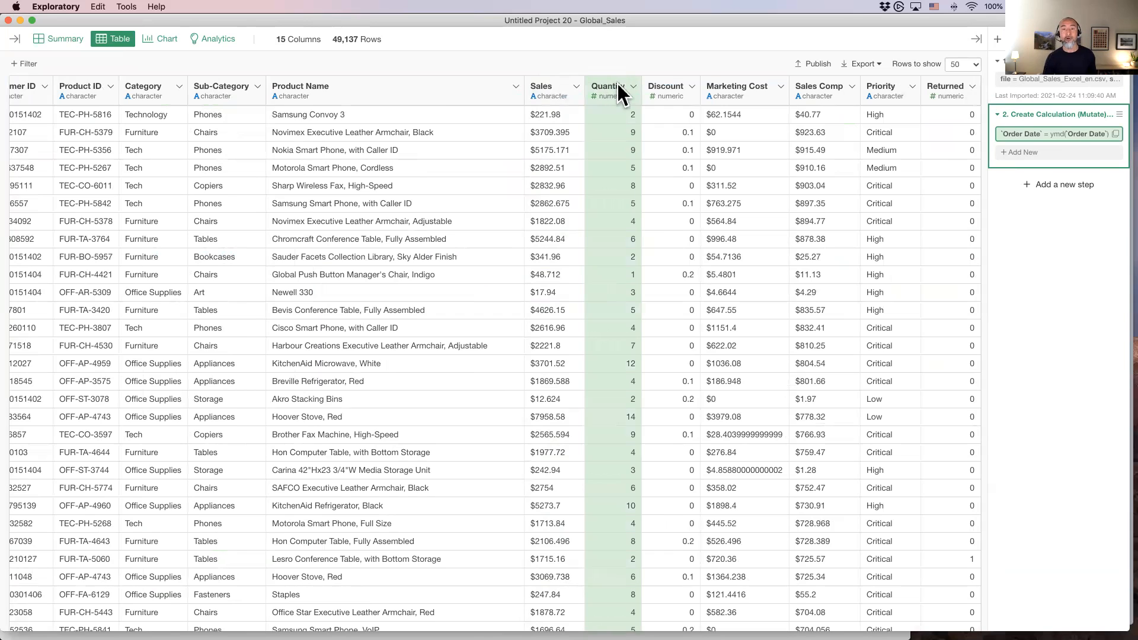
pyautogui.click(670, 94)
pyautogui.click(606, 87)
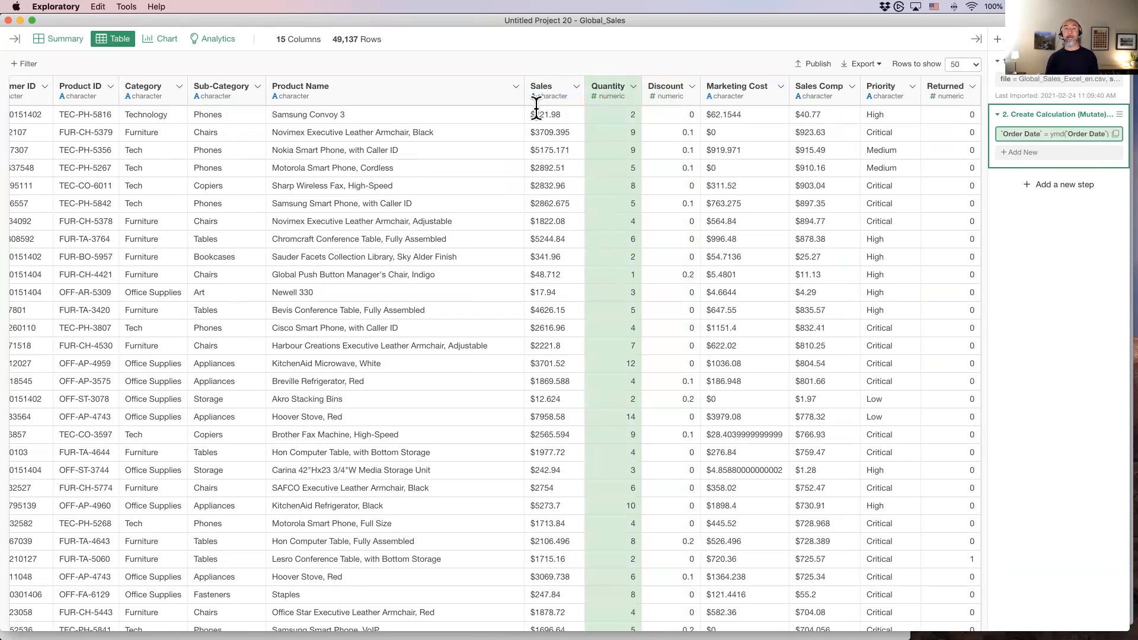
pyautogui.click(550, 88)
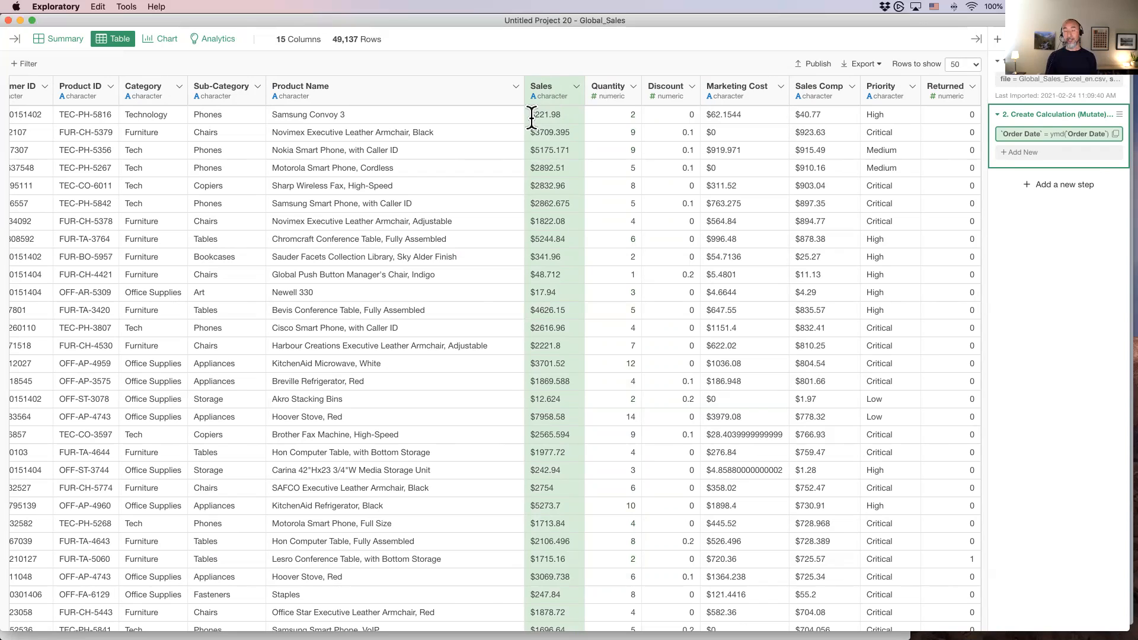
pyautogui.click(538, 88)
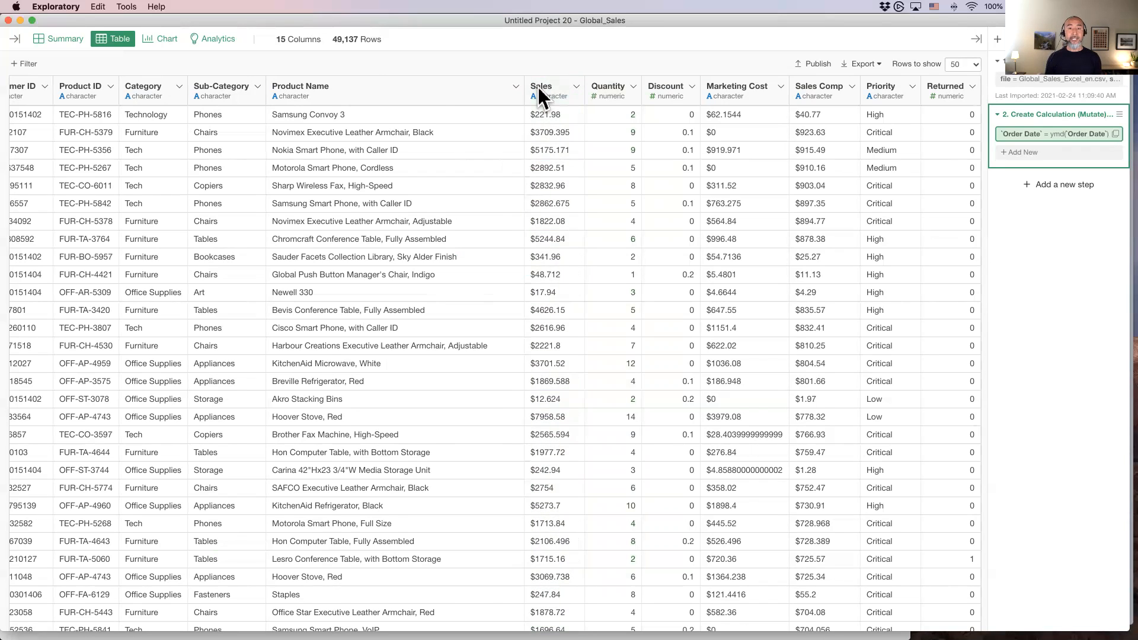
# Convert the Sales column from character to numeric, overwriting the existing column with parse_number(Sales), and check its summary
pyautogui.click(58, 39)
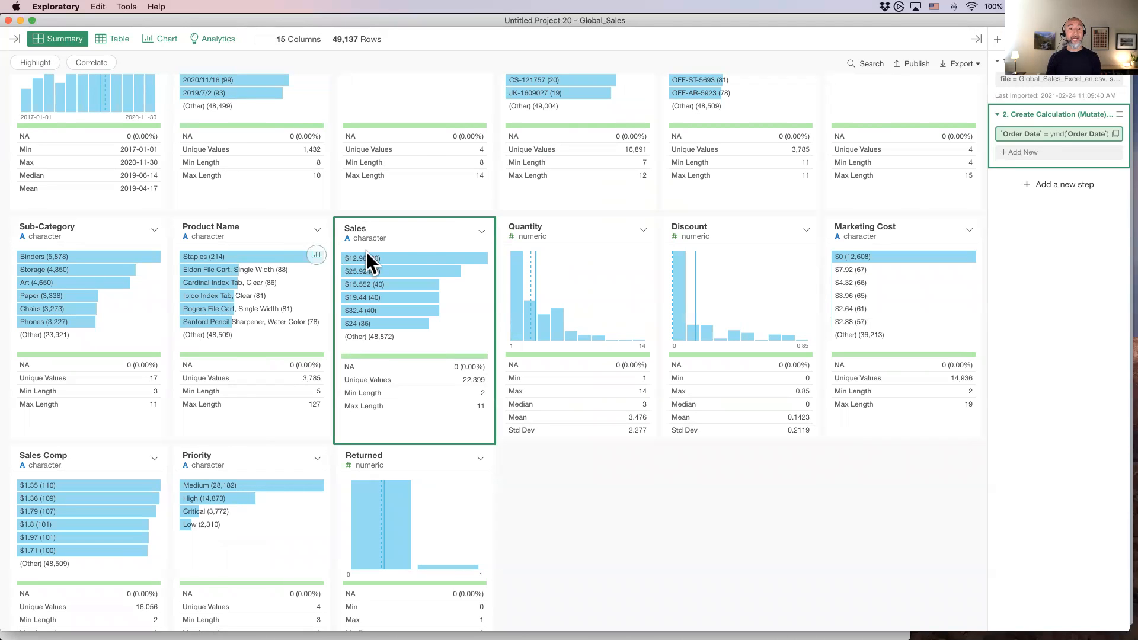
pyautogui.scroll(-2, 427, 231)
pyautogui.click(481, 191)
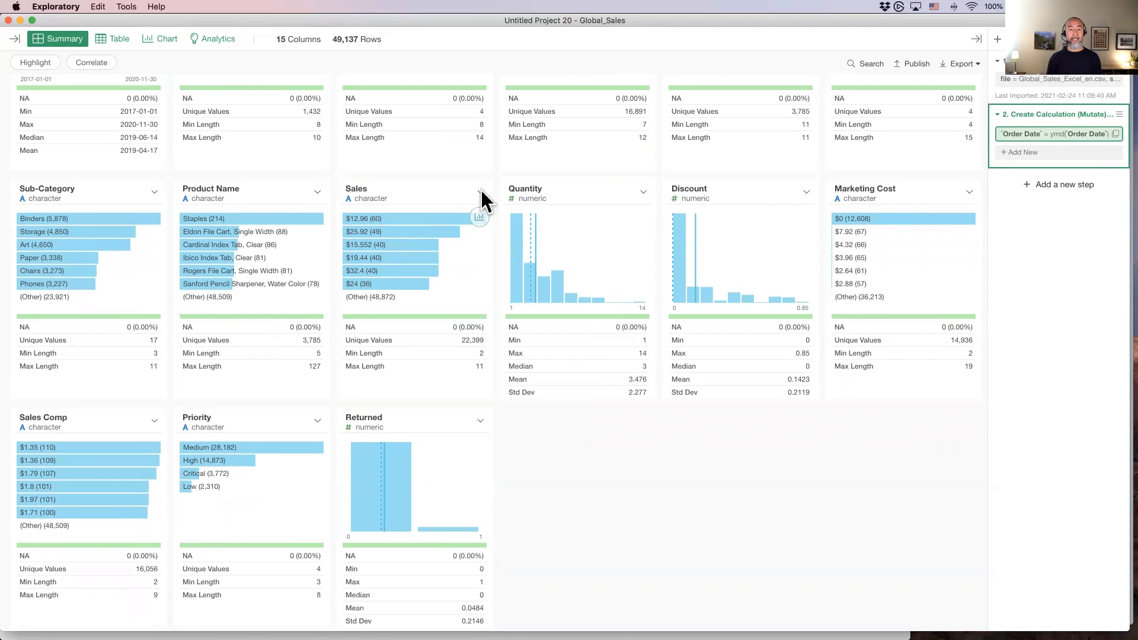
pyautogui.click(480, 191)
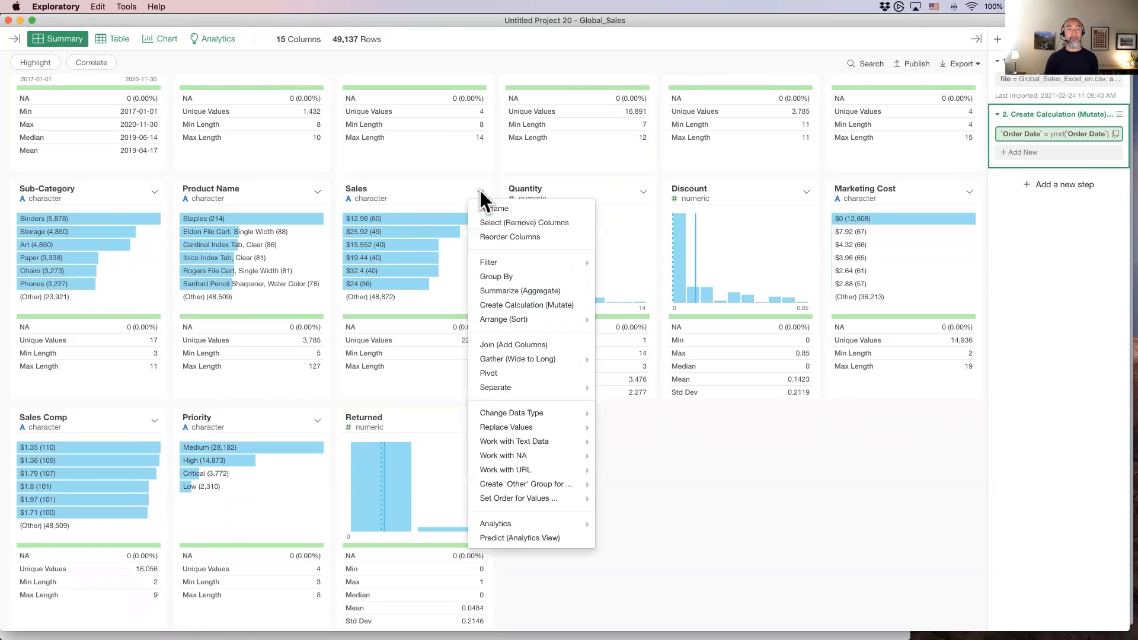
pyautogui.moveTo(515, 414)
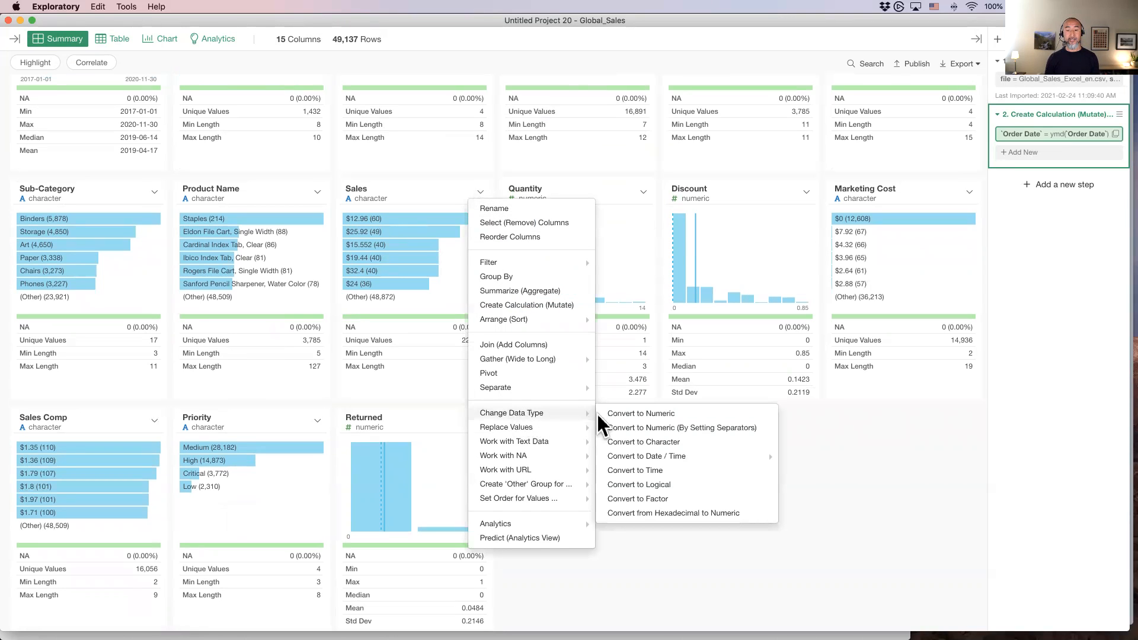
pyautogui.click(662, 414)
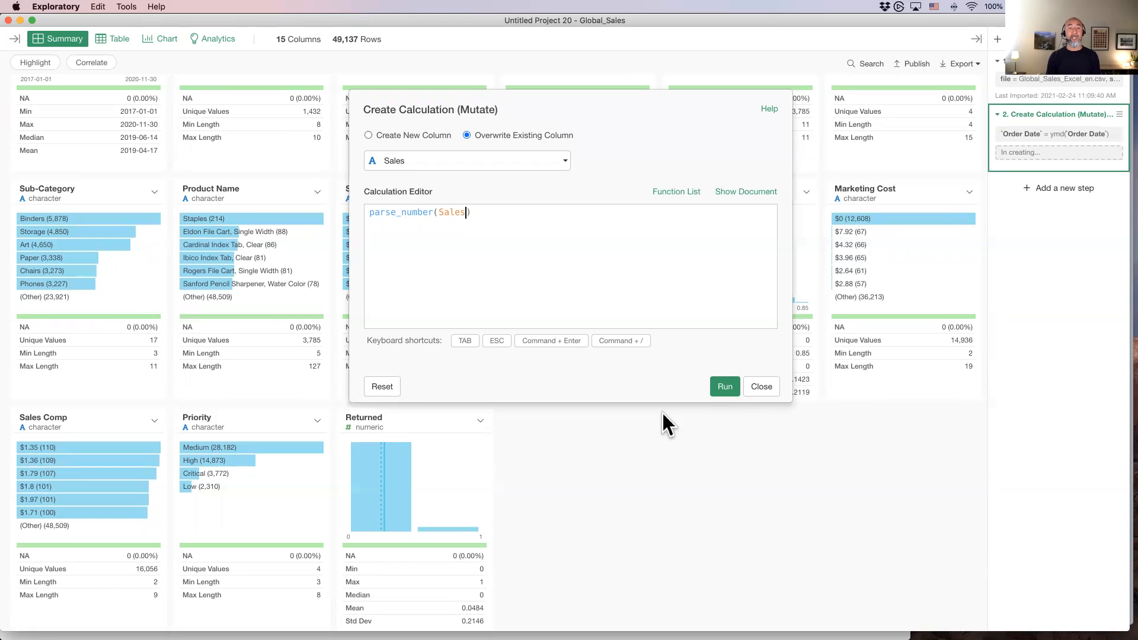
pyautogui.click(724, 389)
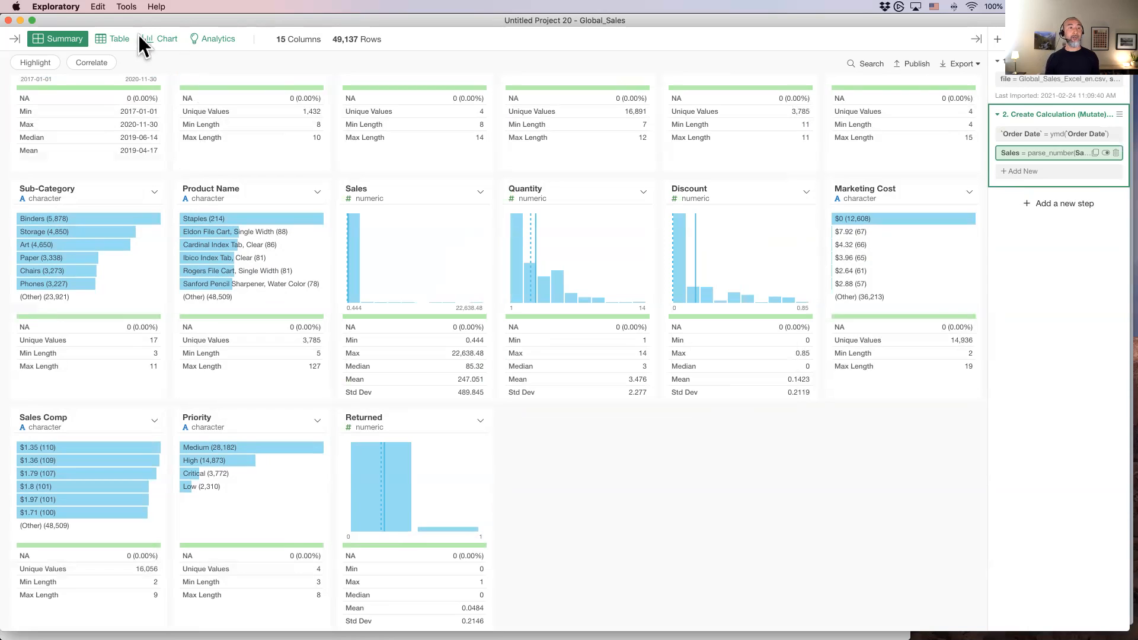
pyautogui.click(421, 196)
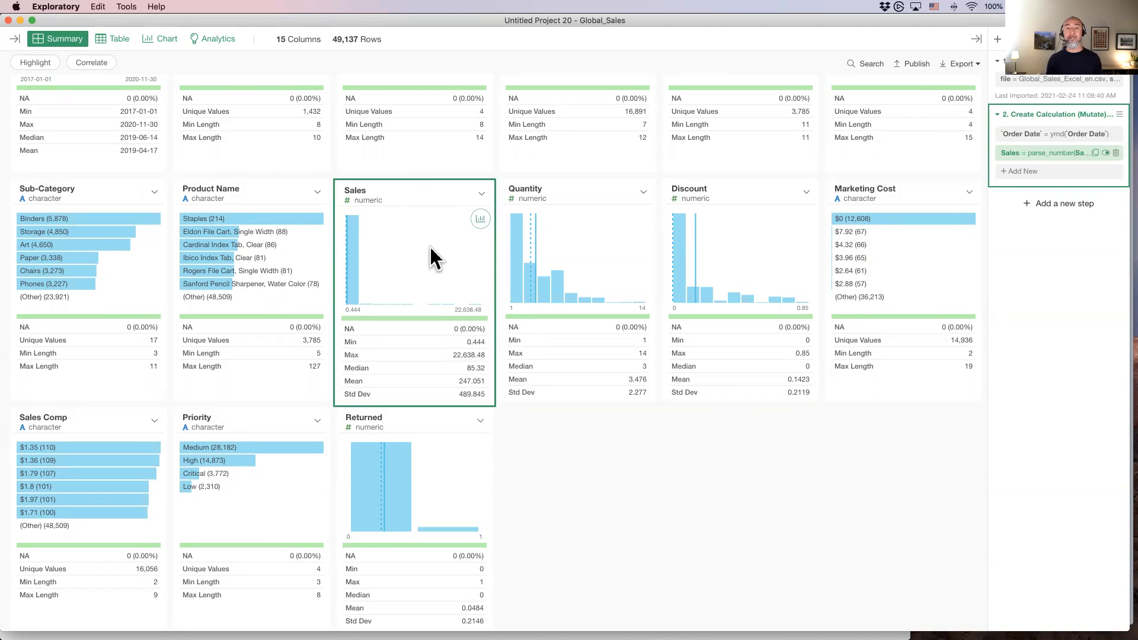
pyautogui.scroll(-1, 431, 254)
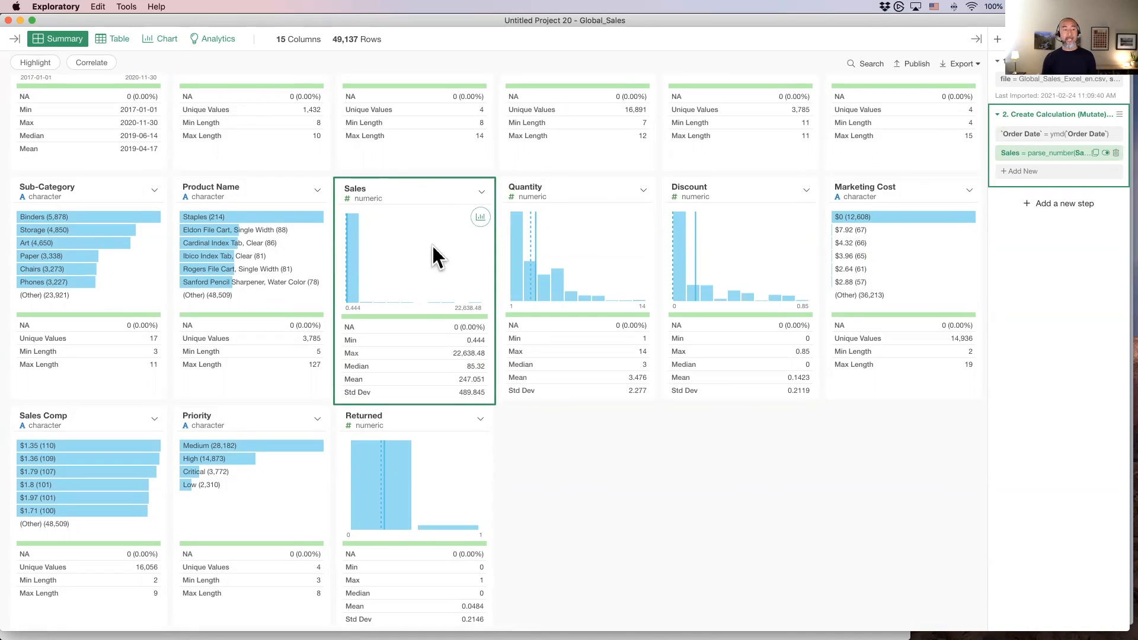
# Convert the Marketing Cost and Sales Comp columns to numeric together in a single multi-column calculation
pyautogui.click(916, 202)
pyautogui.click(118, 440)
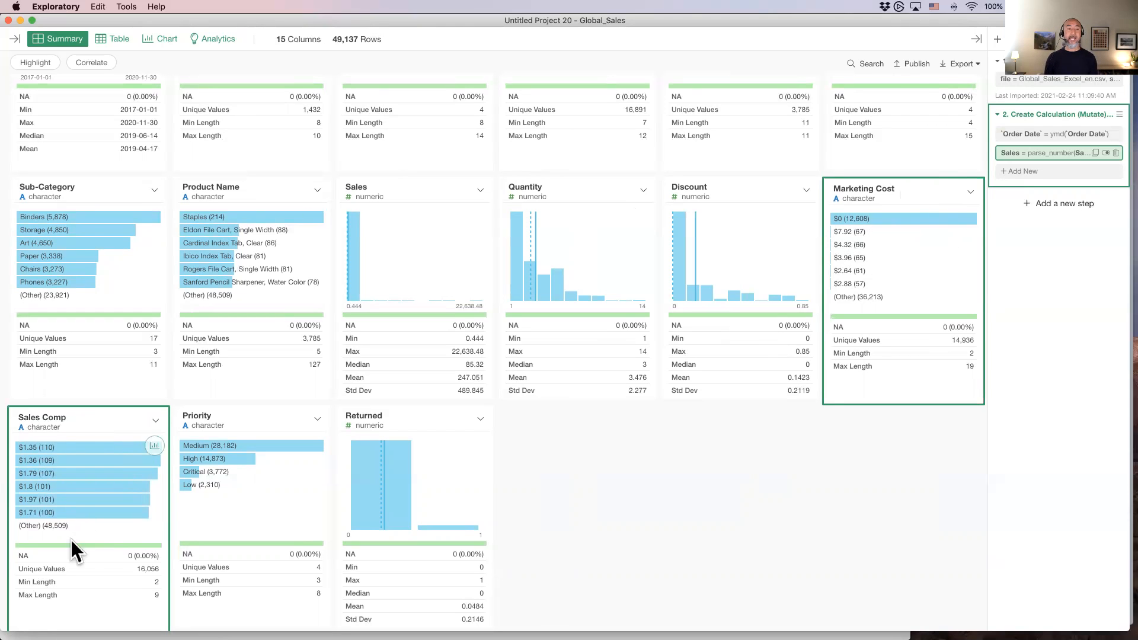
pyautogui.click(971, 191)
pyautogui.moveTo(986, 443)
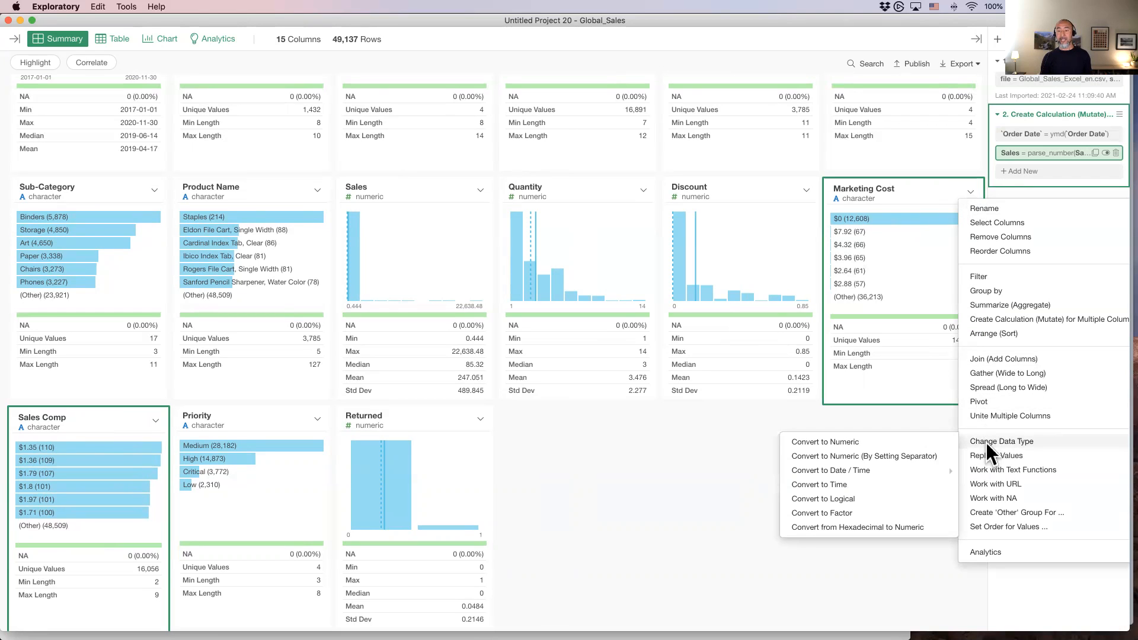
pyautogui.click(891, 442)
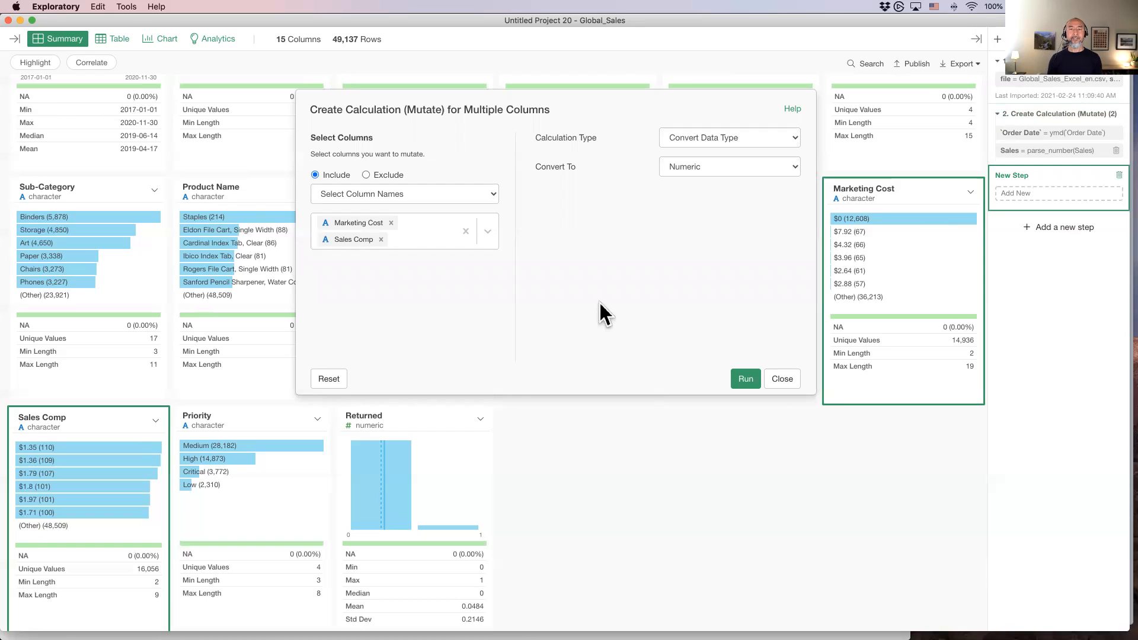
pyautogui.click(745, 380)
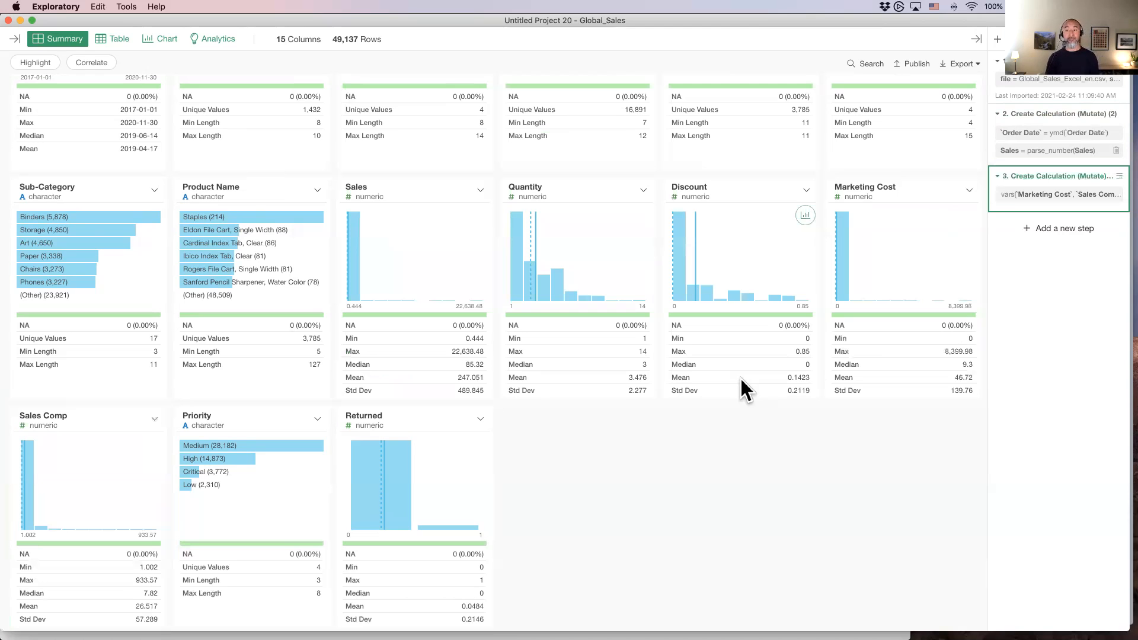
# Switch to Keynote and start the slideshow from the Agenda slide that highlights Create Calculations
pyautogui.press('super+Tab')
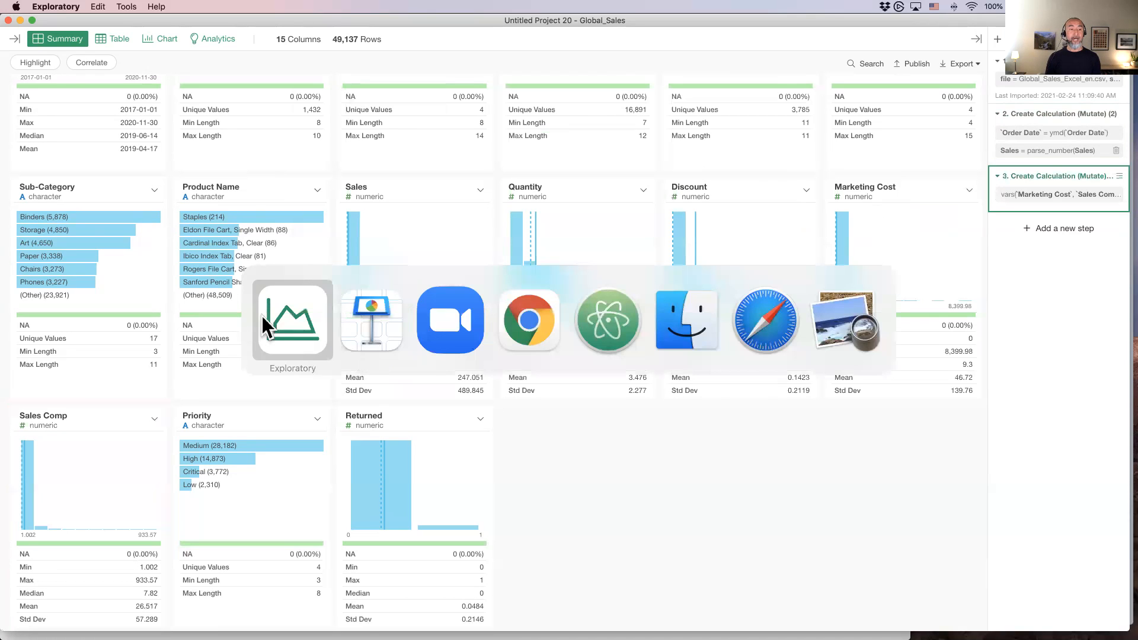
pyautogui.click(386, 325)
pyautogui.scroll(-10, 33, 411)
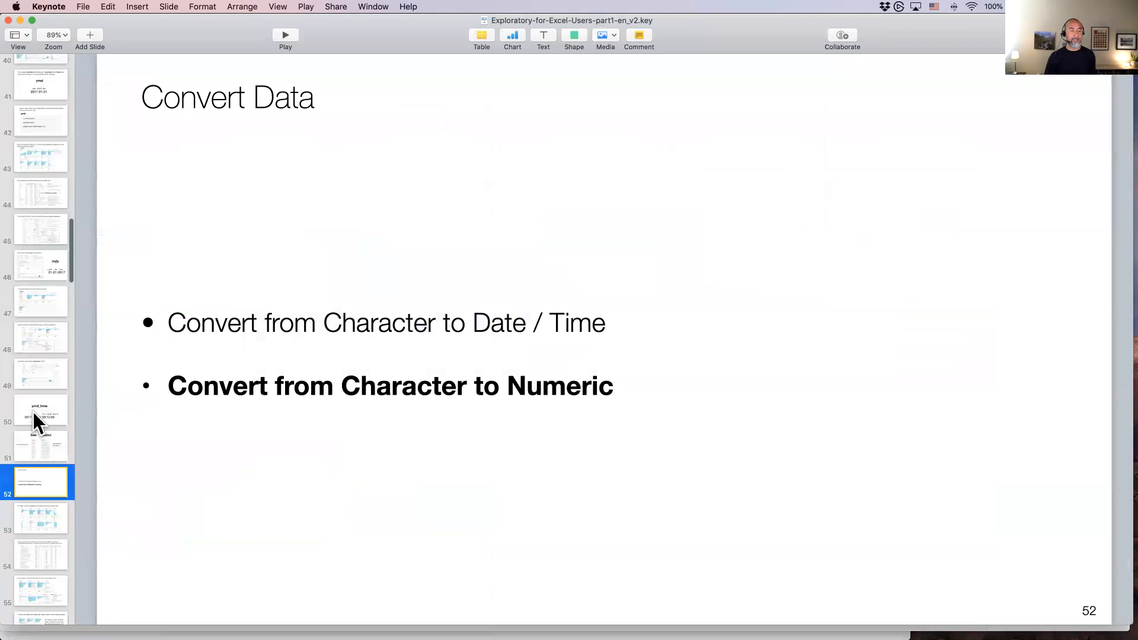
pyautogui.scroll(-3, 34, 412)
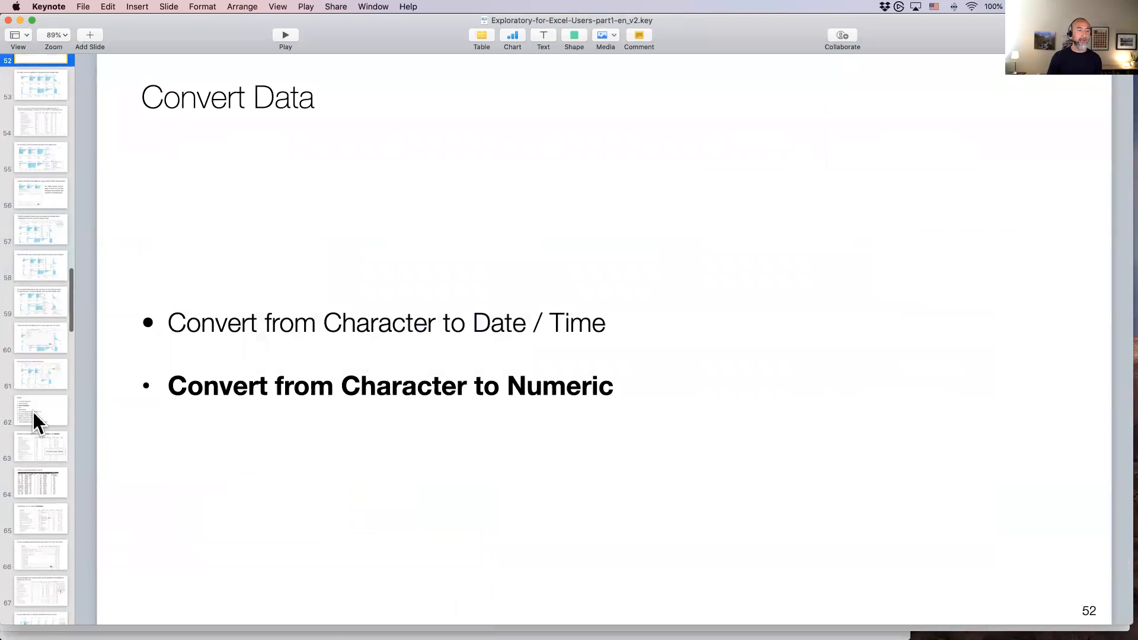
pyautogui.click(41, 334)
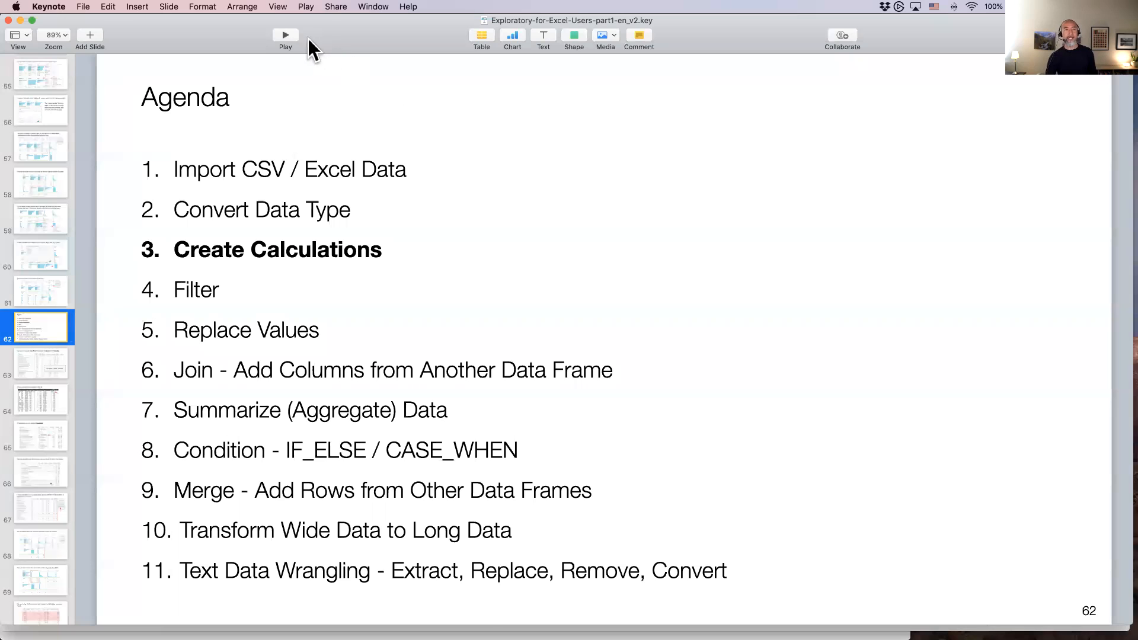
pyautogui.click(286, 35)
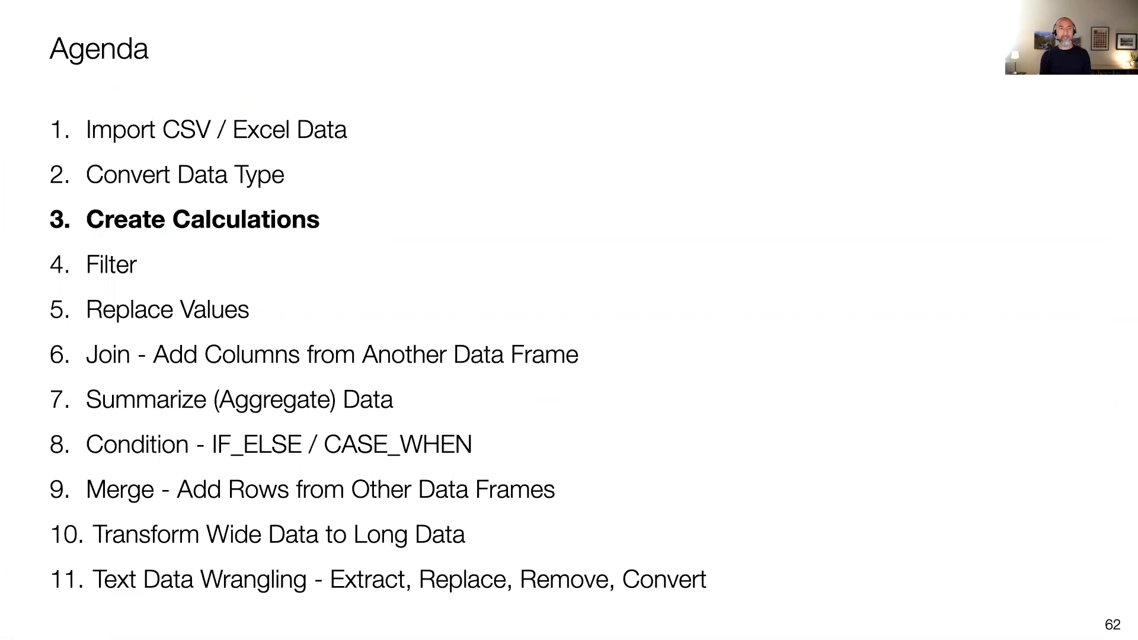
# Go through the slides explaining how to calculate Unit Price from Sales and Quantity, and exit the slideshow
pyautogui.press('Right')
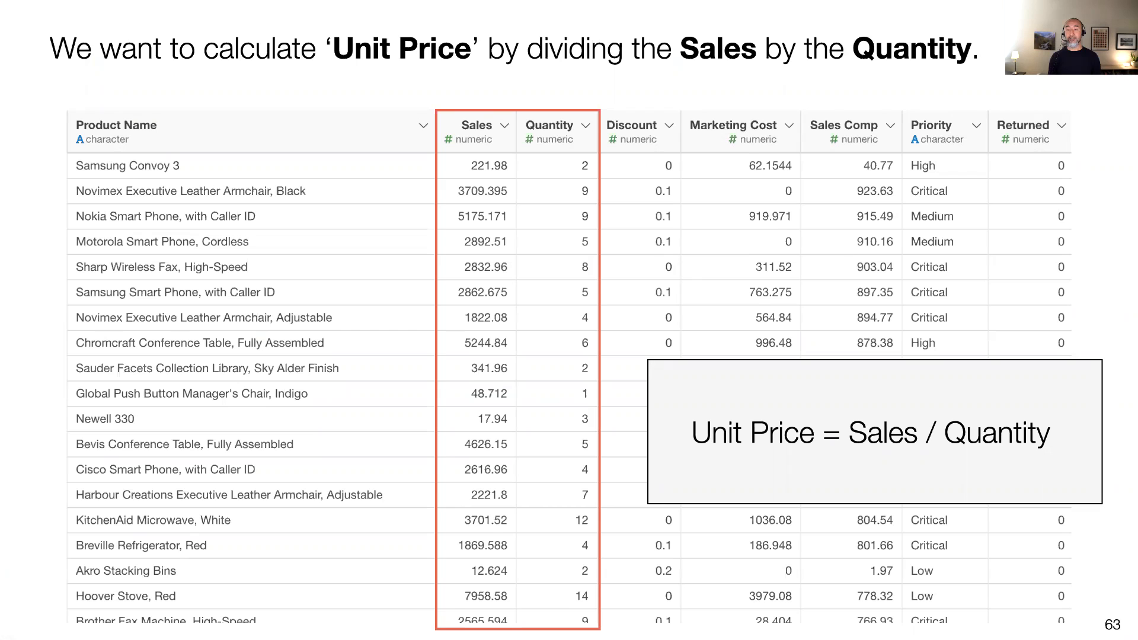
pyautogui.press('Right')
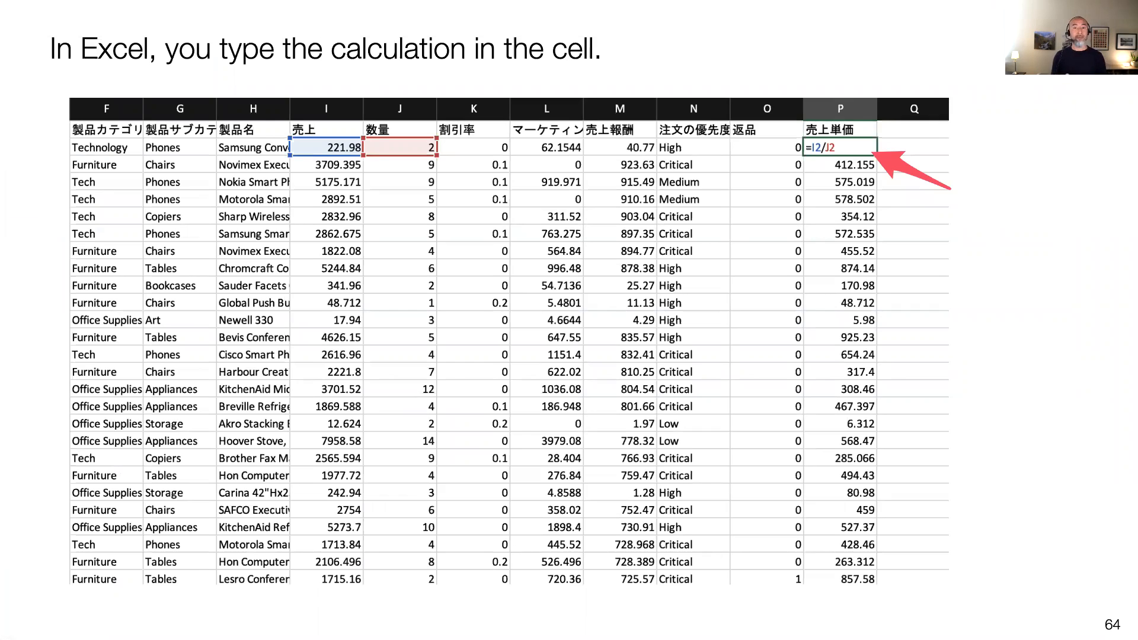
pyautogui.press('Right')
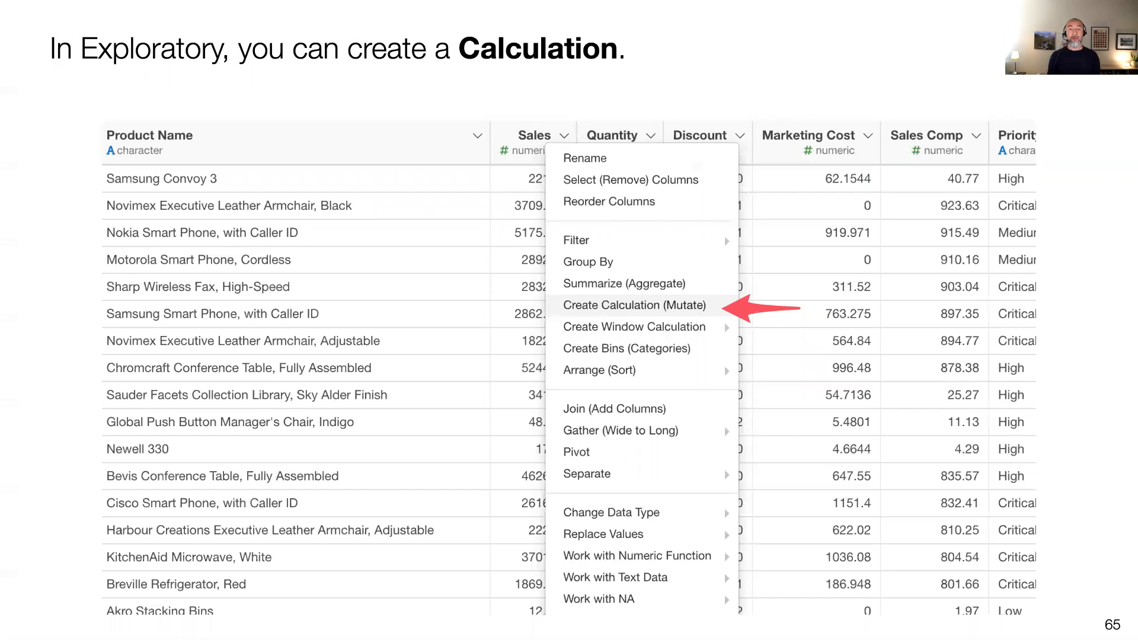
pyautogui.press('Right')
pyautogui.press('Escape')
# Switch to Exploratory and set up a calculation from the Sales column in the table with the formula Sales / Quantity
pyautogui.press('super+Tab')
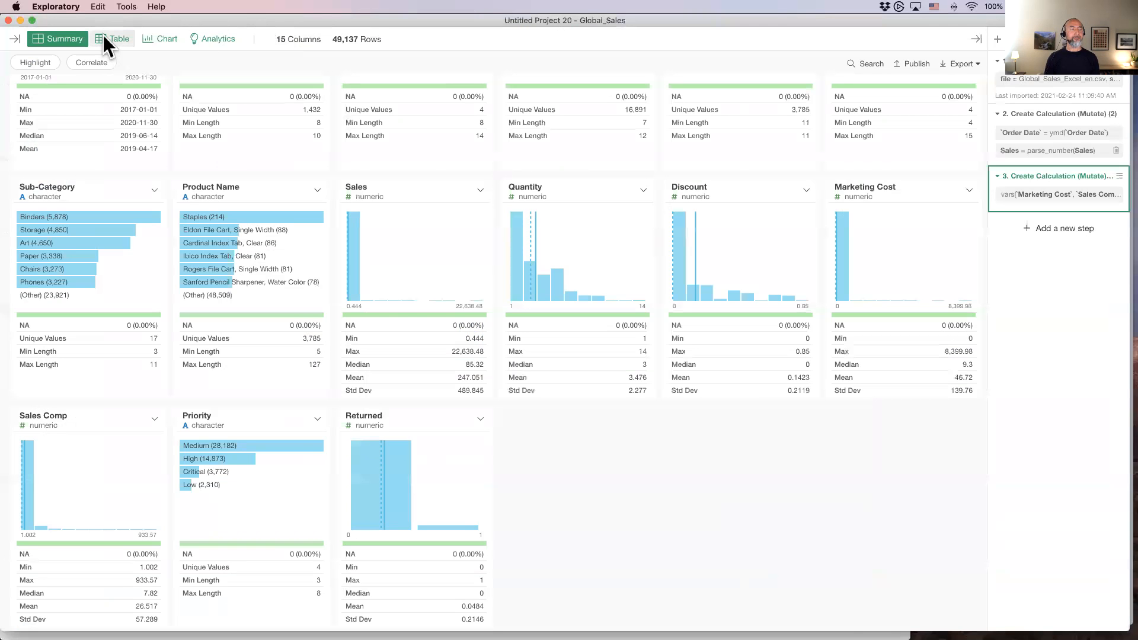
pyautogui.click(103, 35)
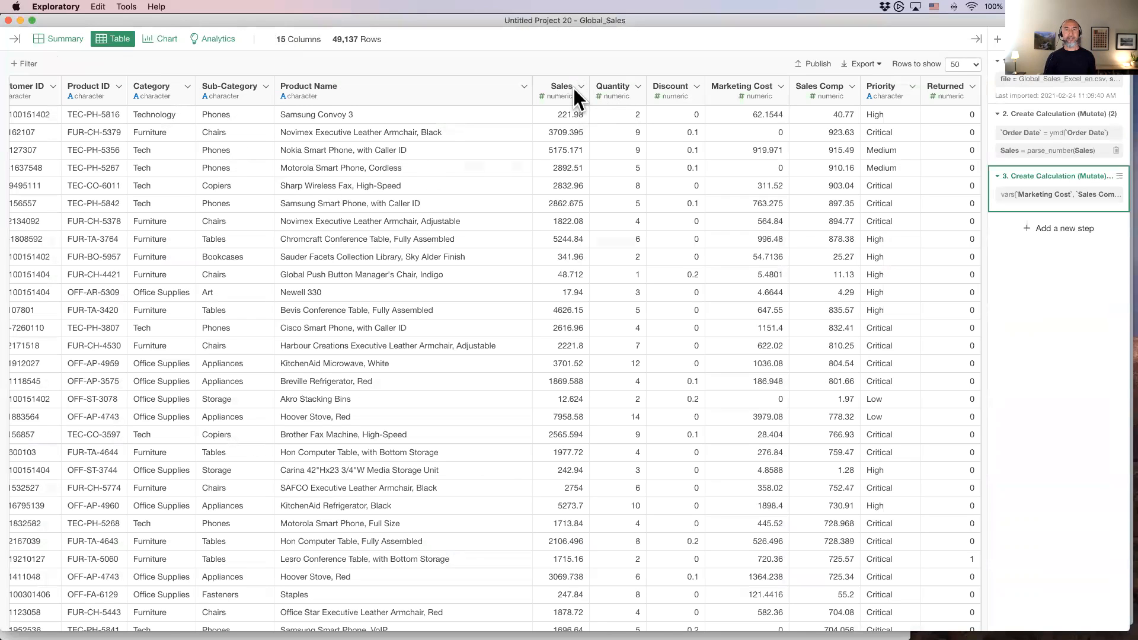
pyautogui.click(581, 88)
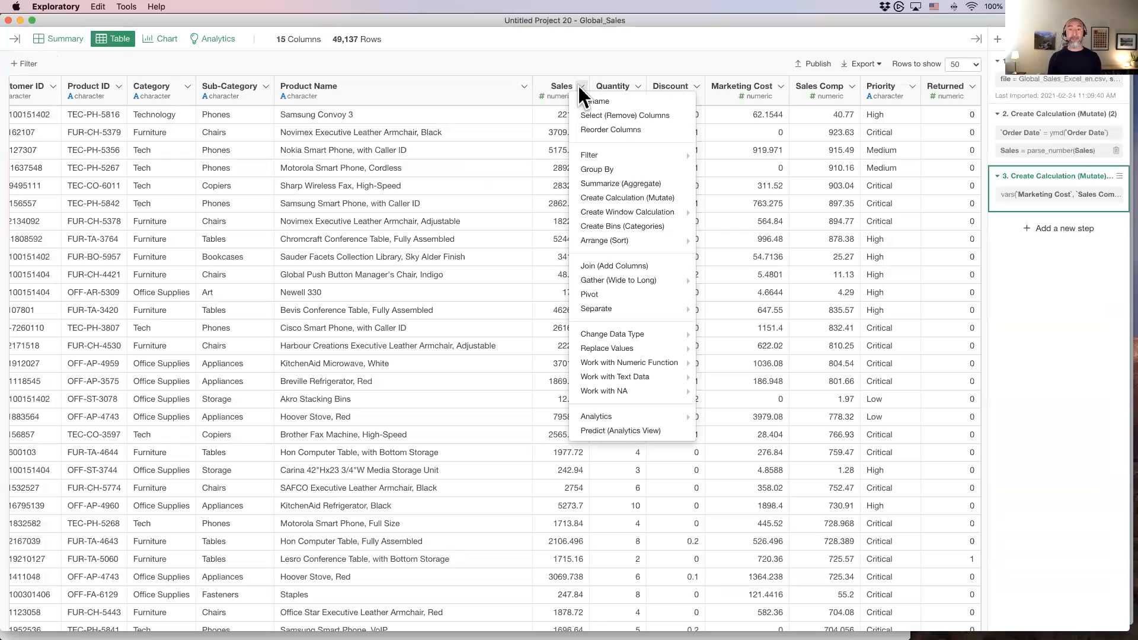
pyautogui.click(598, 197)
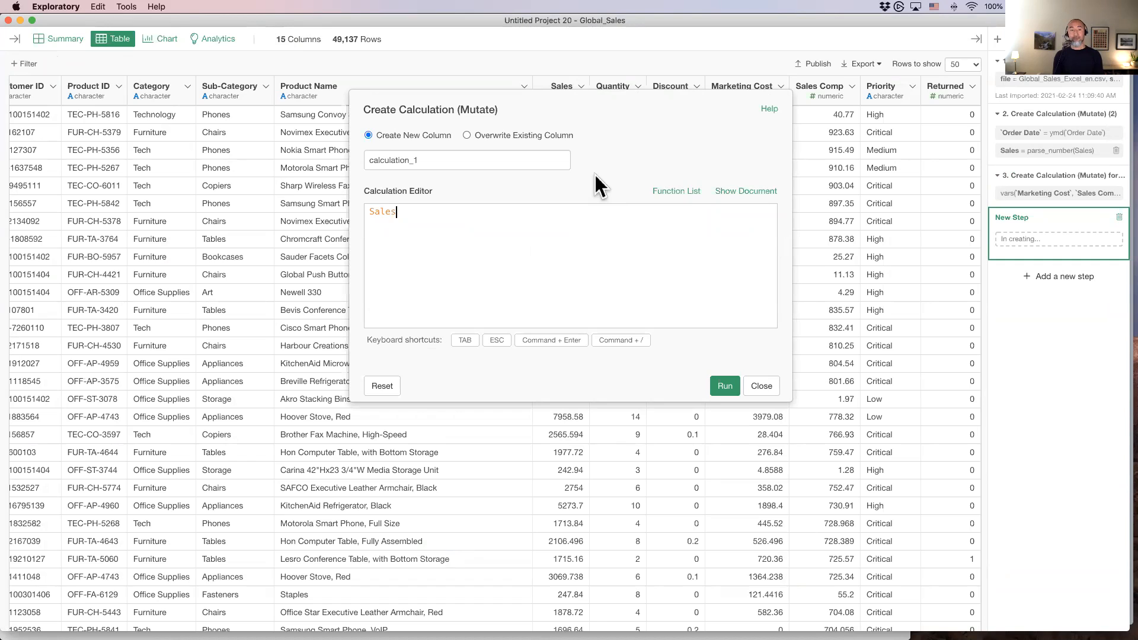
pyautogui.write('/')
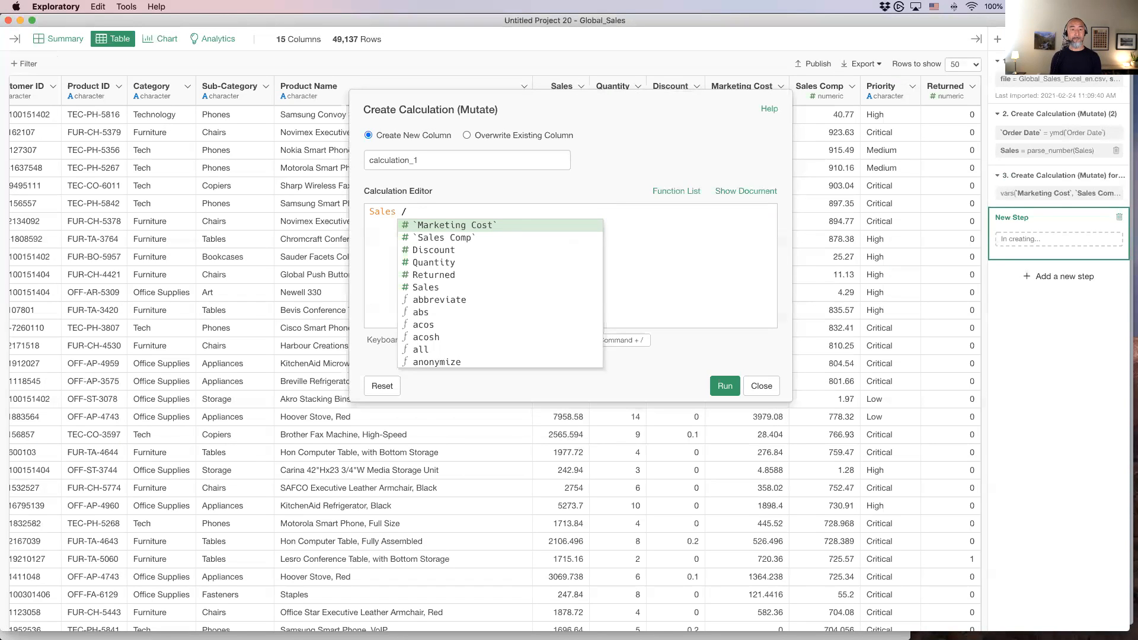
pyautogui.press('Down')
pyautogui.press('Down')
pyautogui.press('Down')
pyautogui.press('Tab')
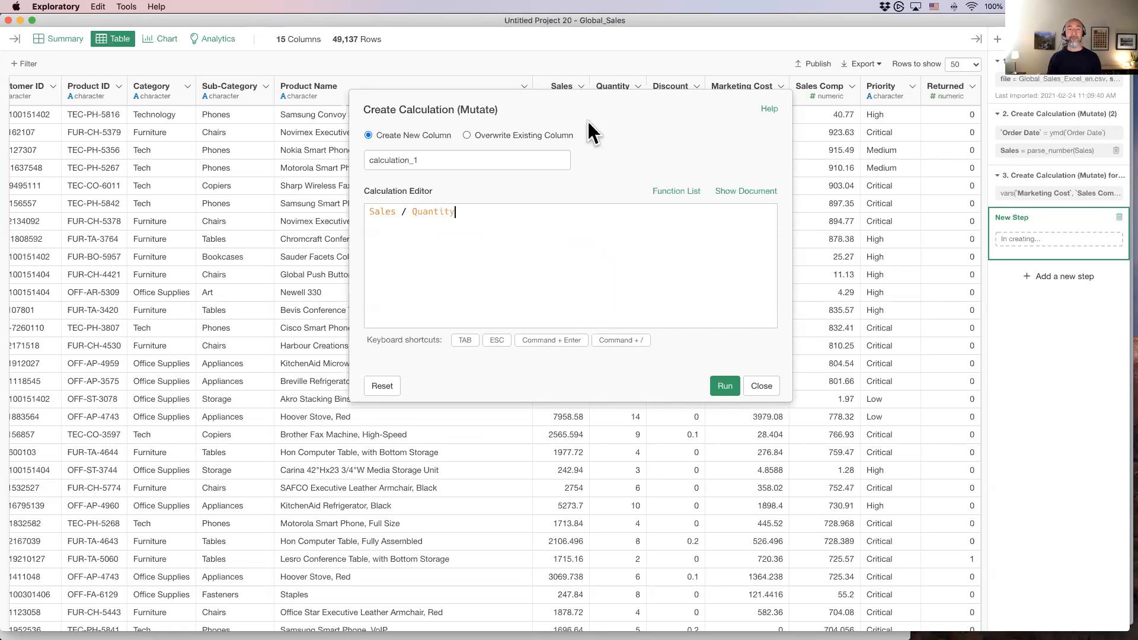
# Name the new calculated column Unit Price and run the calculation
pyautogui.doubleClick(530, 156)
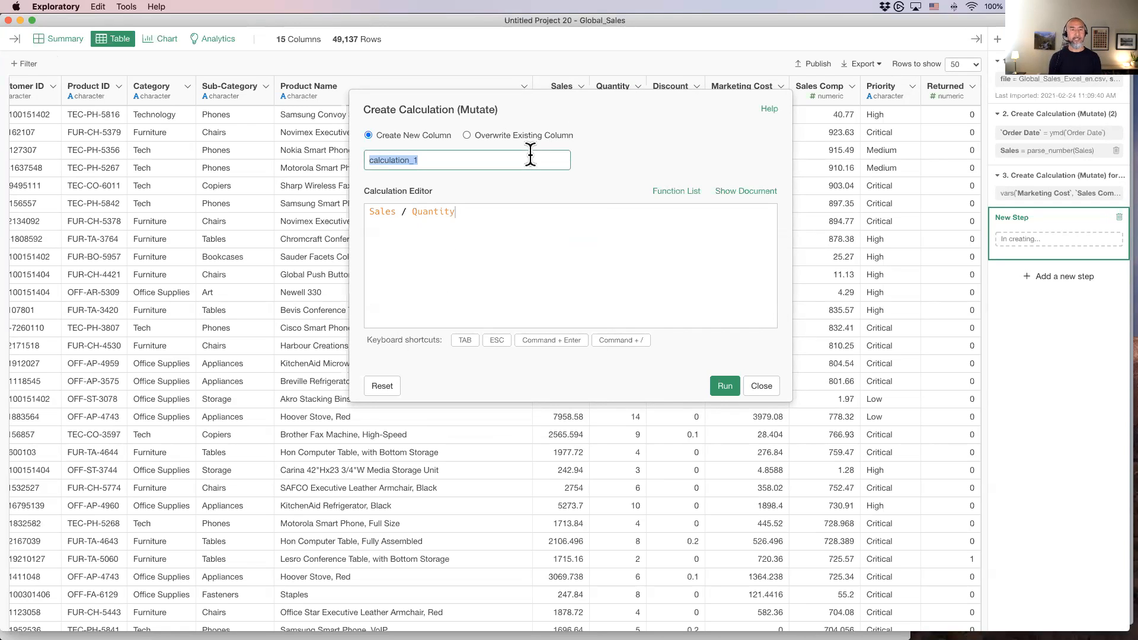
pyautogui.write('Unit Price')
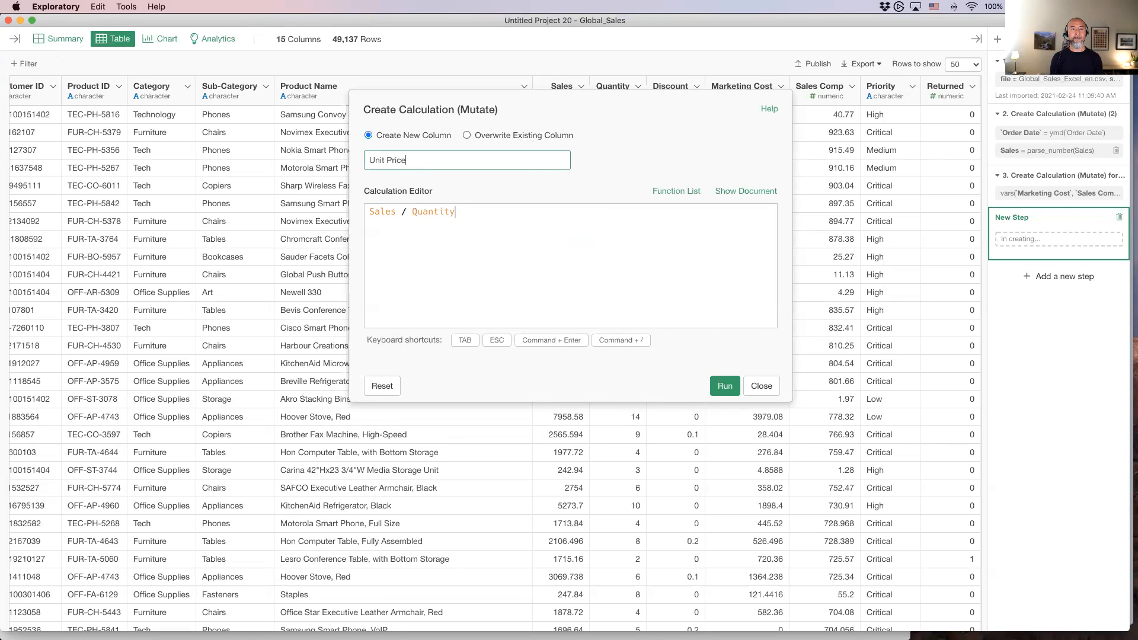
pyautogui.press('super+Return')
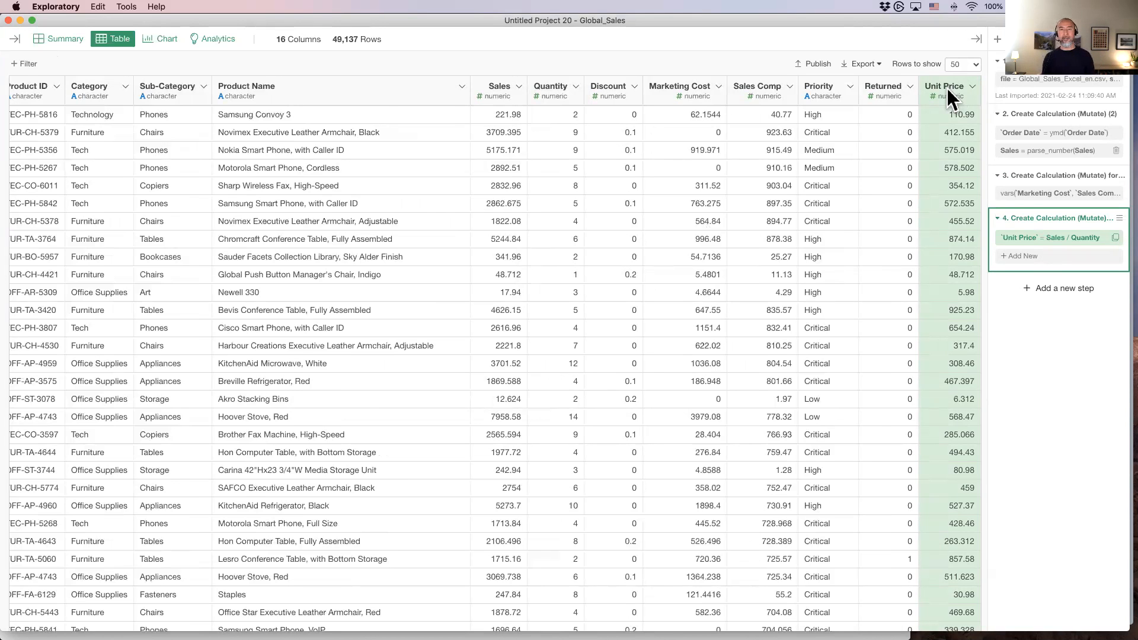
# Examine the summary view for the distributions of the Unit Price and Sales columns
pyautogui.hscroll(-5, 168, 124)
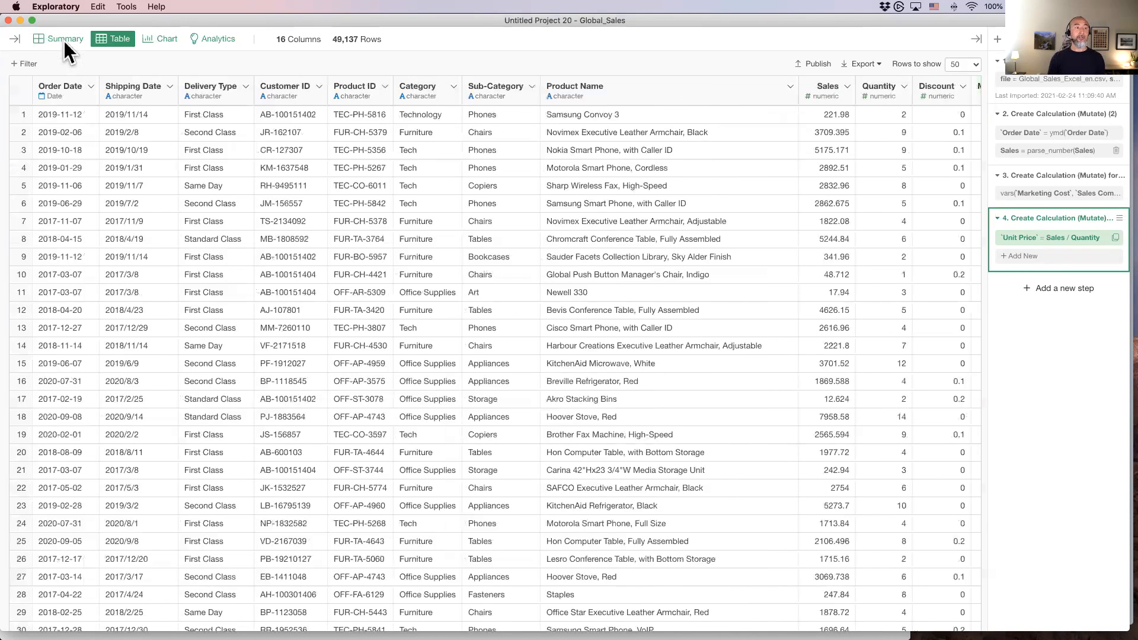
pyautogui.click(63, 41)
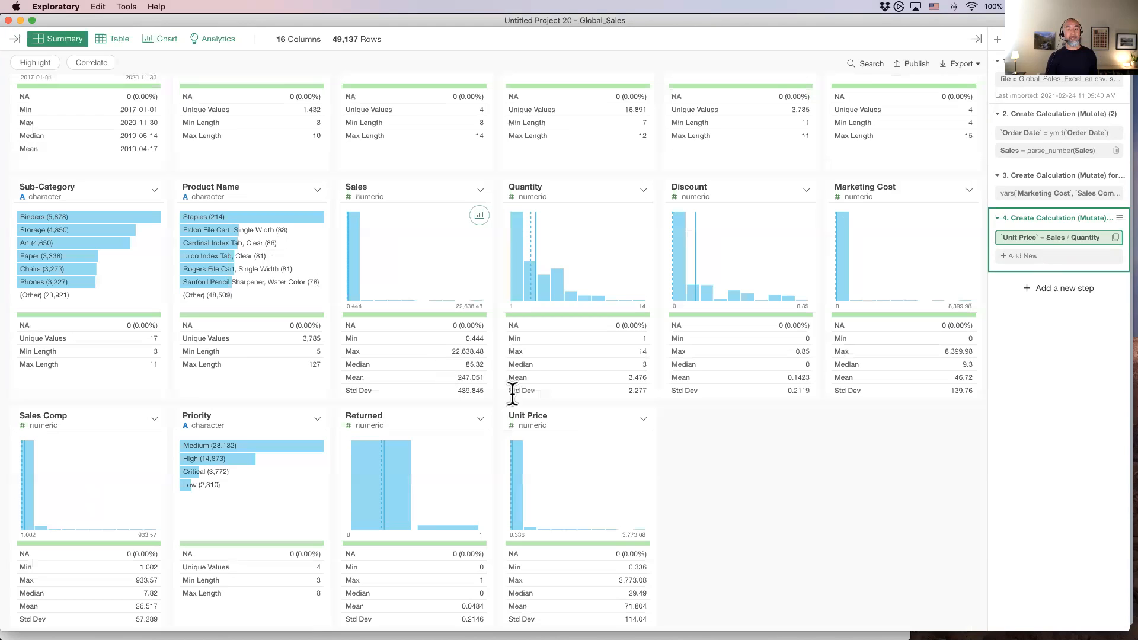
pyautogui.click(588, 431)
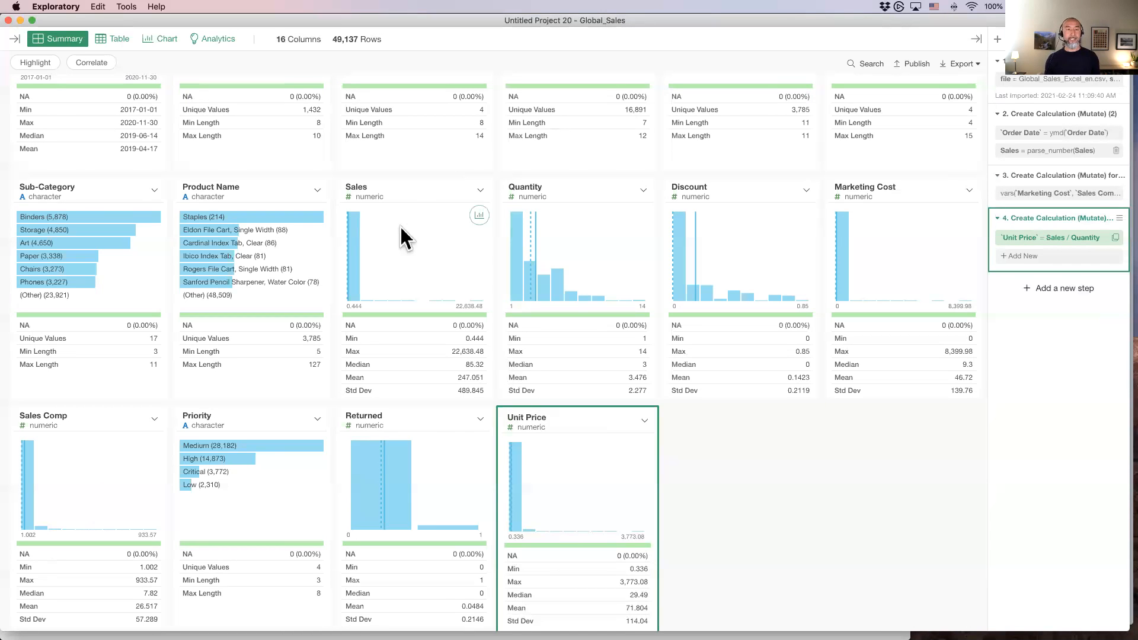
pyautogui.click(406, 185)
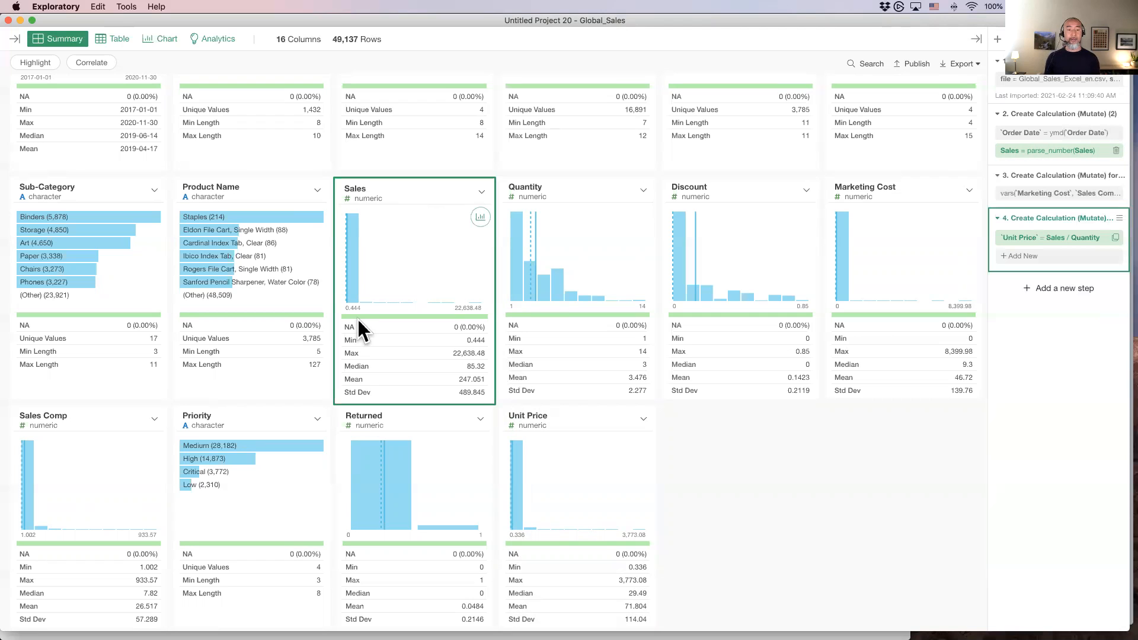
# Switch to Keynote and show slides 69 and 70 about flagging orders with sales greater than $500
pyautogui.press('super+Tab')
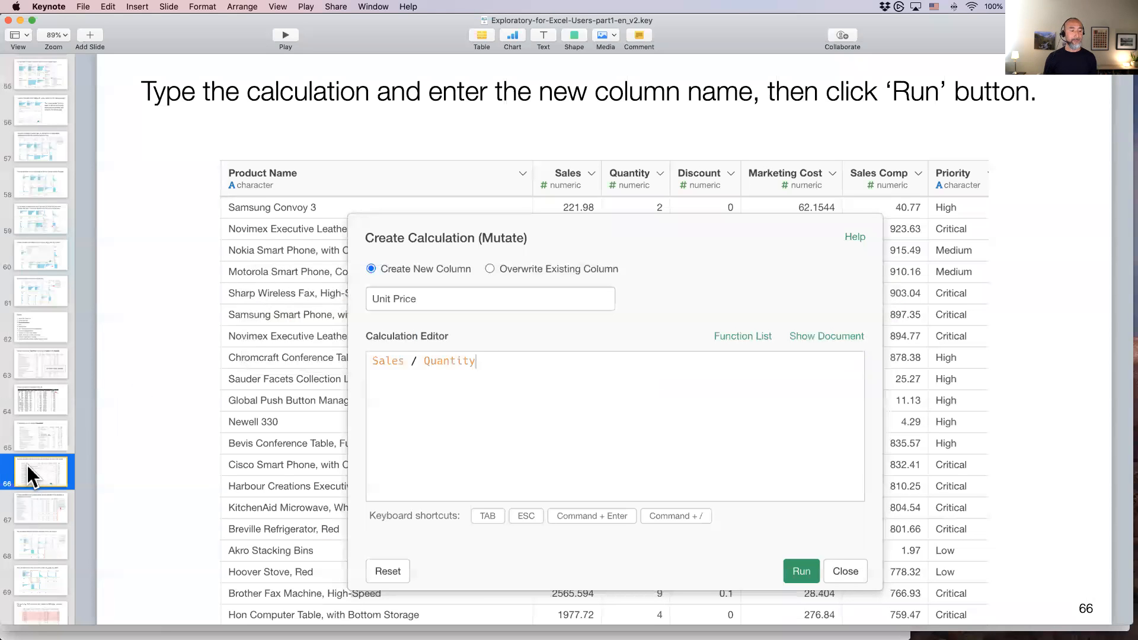
pyautogui.scroll(-5, 27, 465)
pyautogui.click(34, 418)
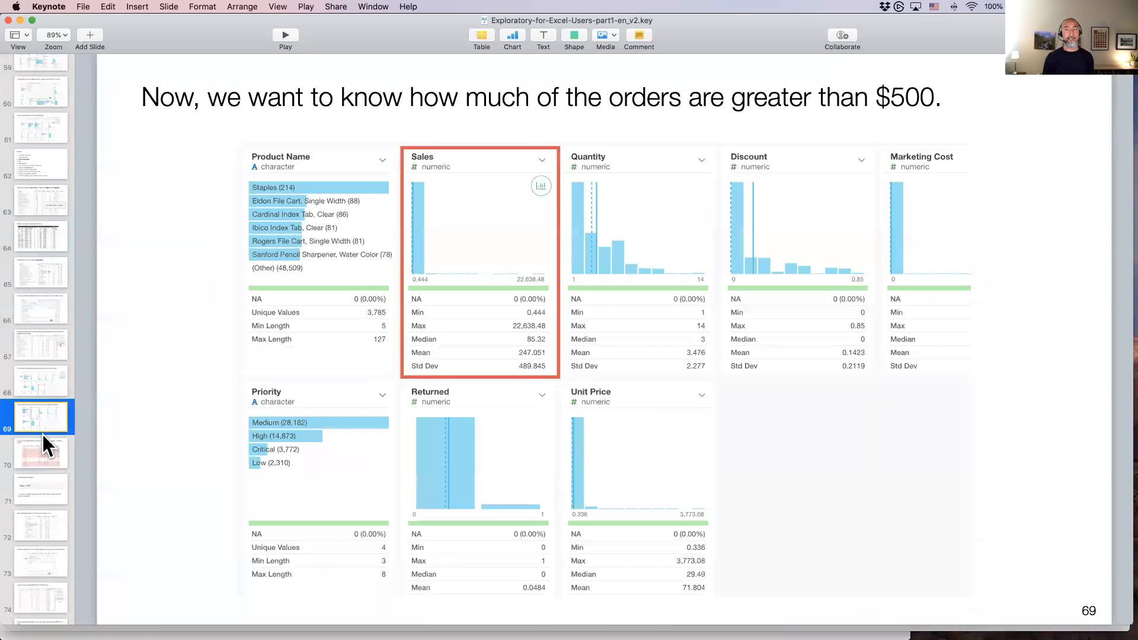
pyautogui.click(41, 442)
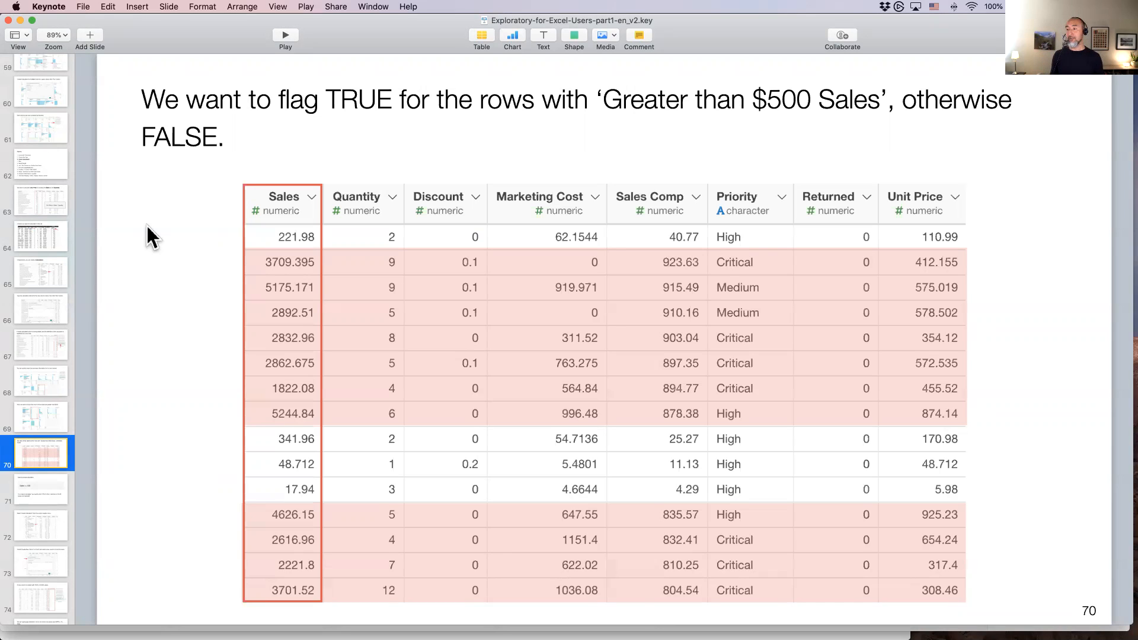
# Switch to Exploratory and set up a new calculation from the Sales column with the condition Sales >= 500
pyautogui.press('super+Tab')
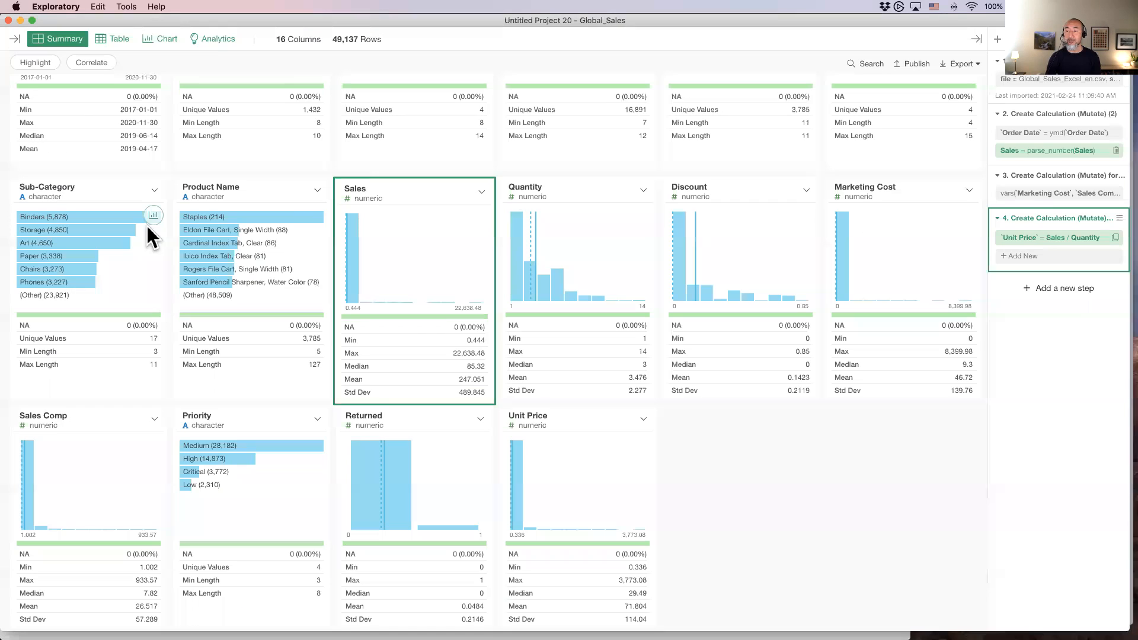
pyautogui.click(481, 192)
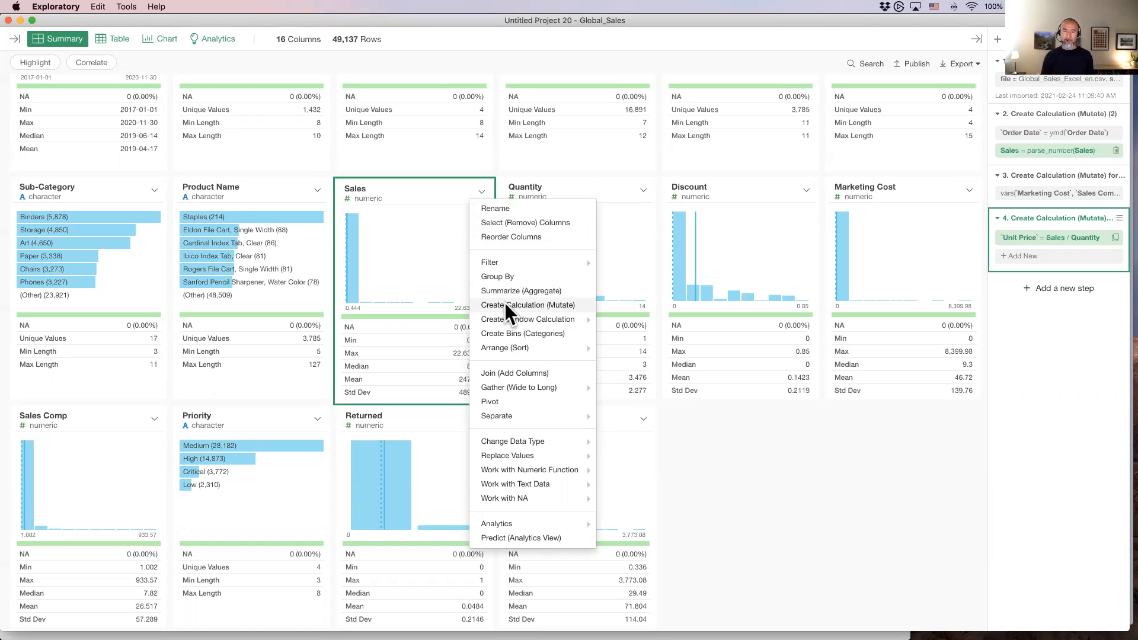
pyautogui.click(530, 309)
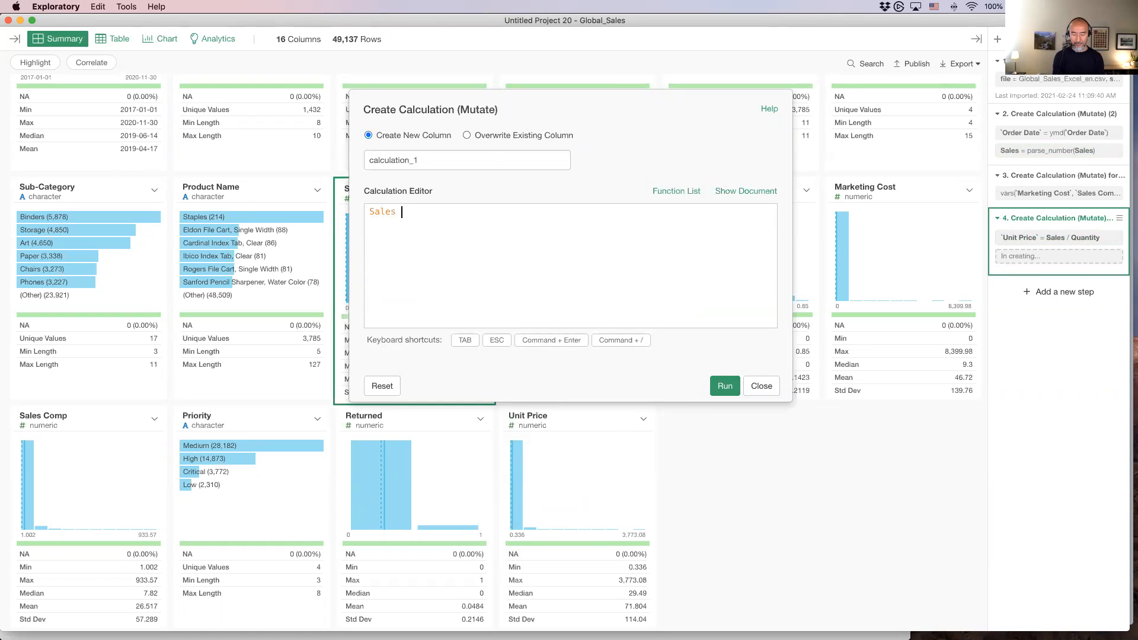
pyautogui.write('>')
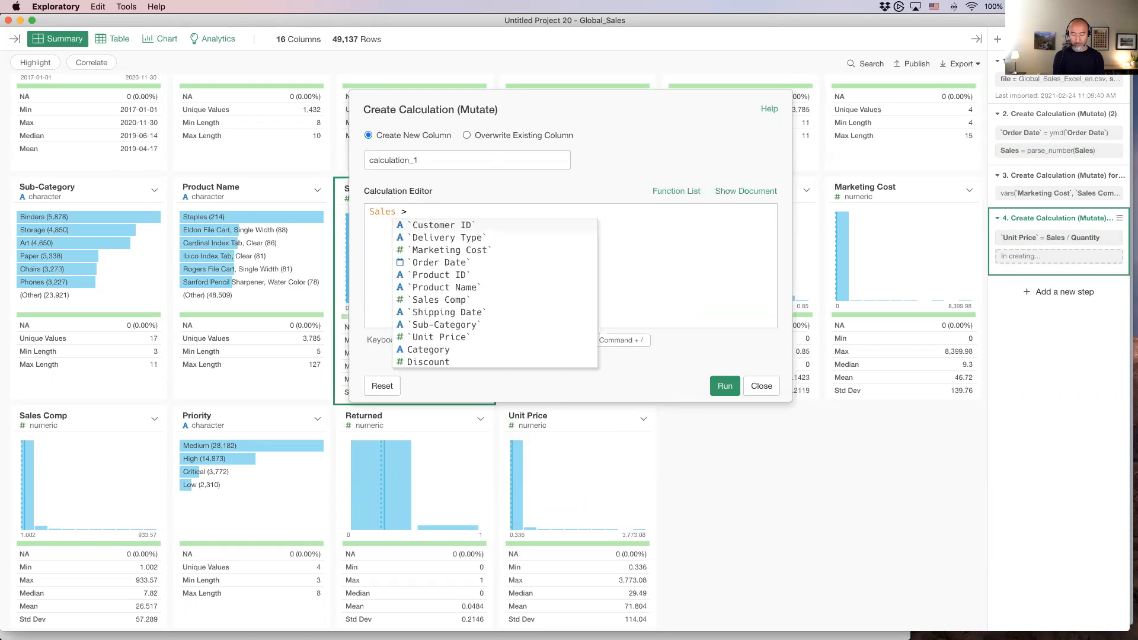
pyautogui.write('=')
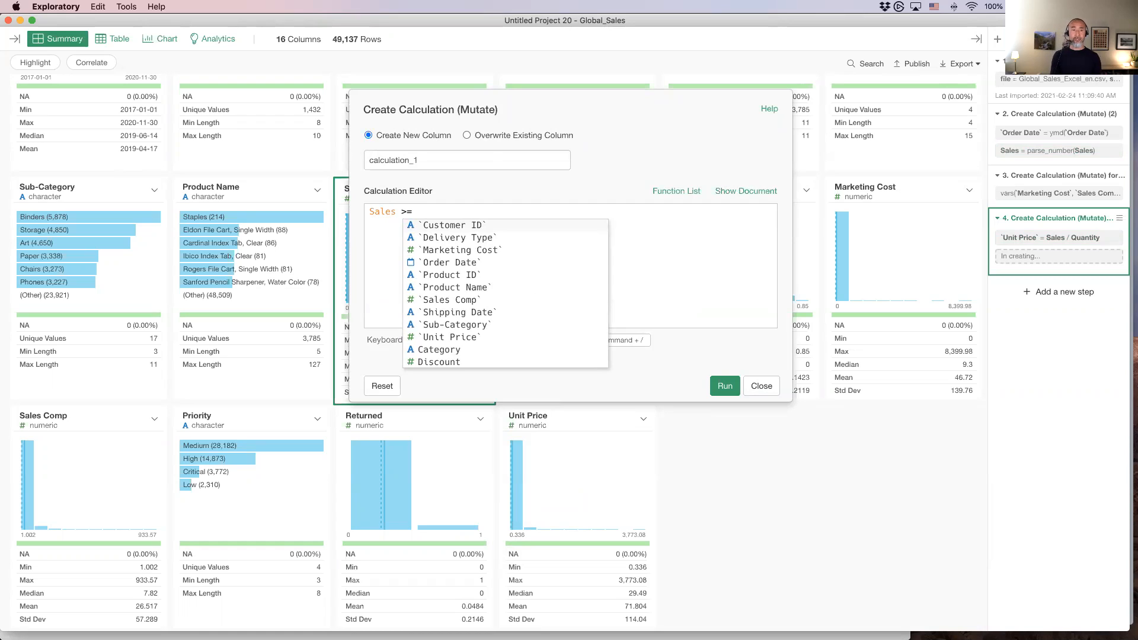
pyautogui.write('500')
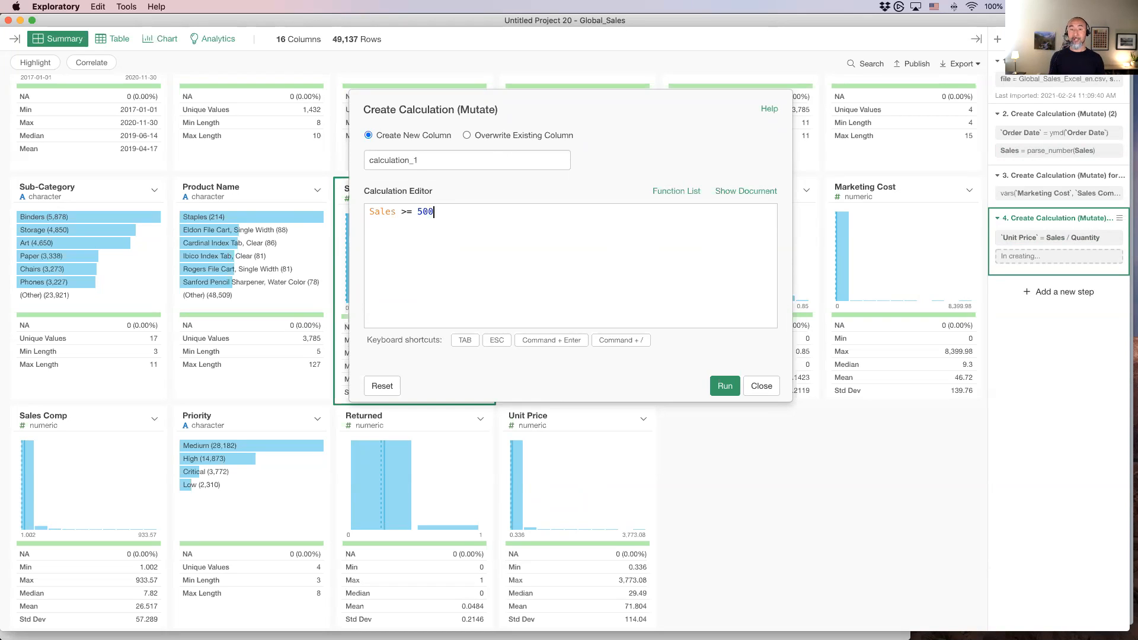
# Name the new column Sales Greater than 500, run the calculation, and check its TRUE and FALSE summary
pyautogui.doubleClick(457, 160)
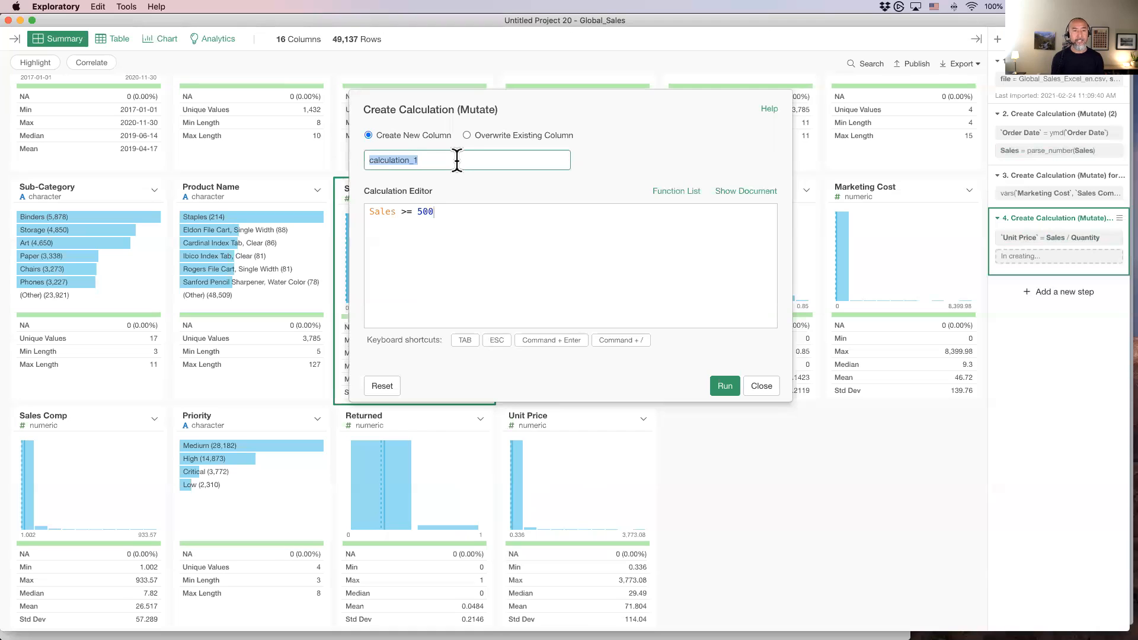
pyautogui.write('Sales Greater')
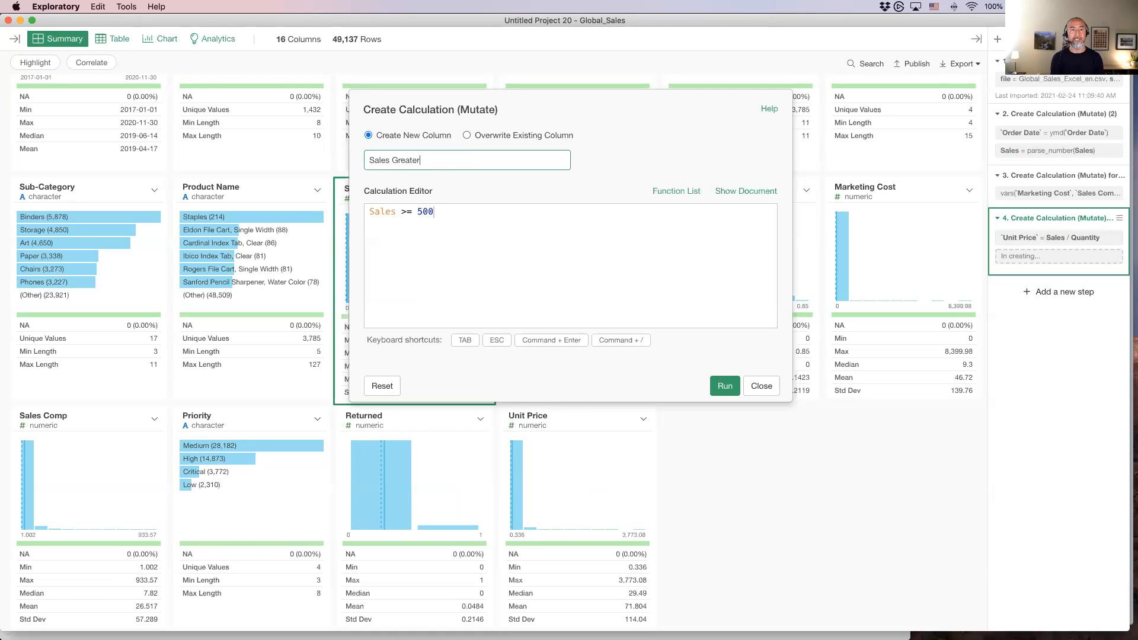
pyautogui.write(' than 500')
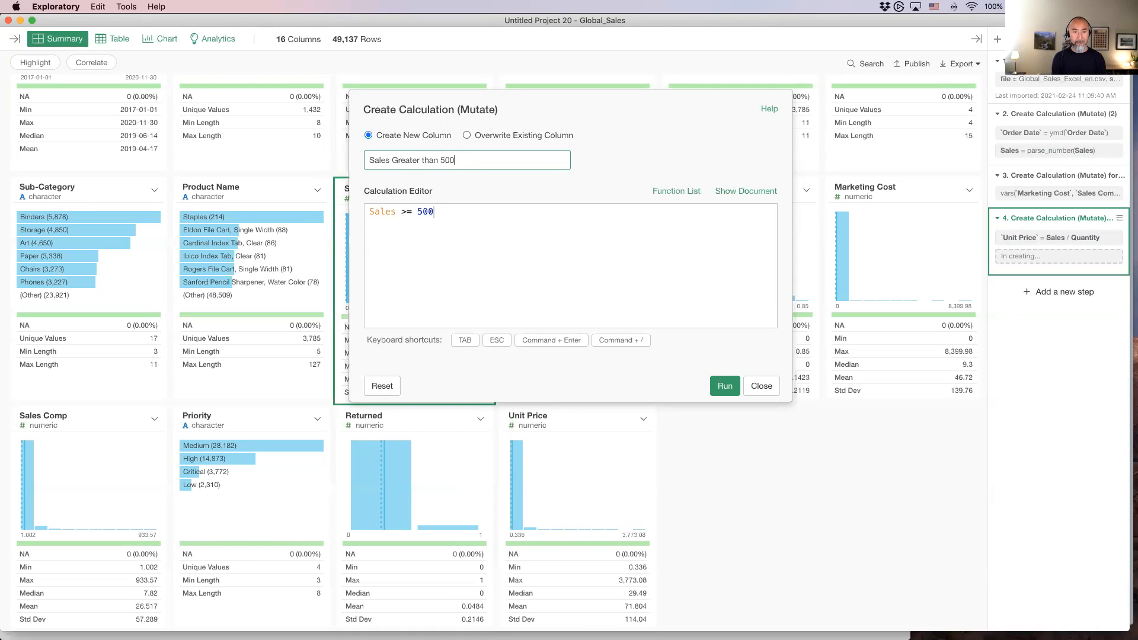
pyautogui.click(724, 386)
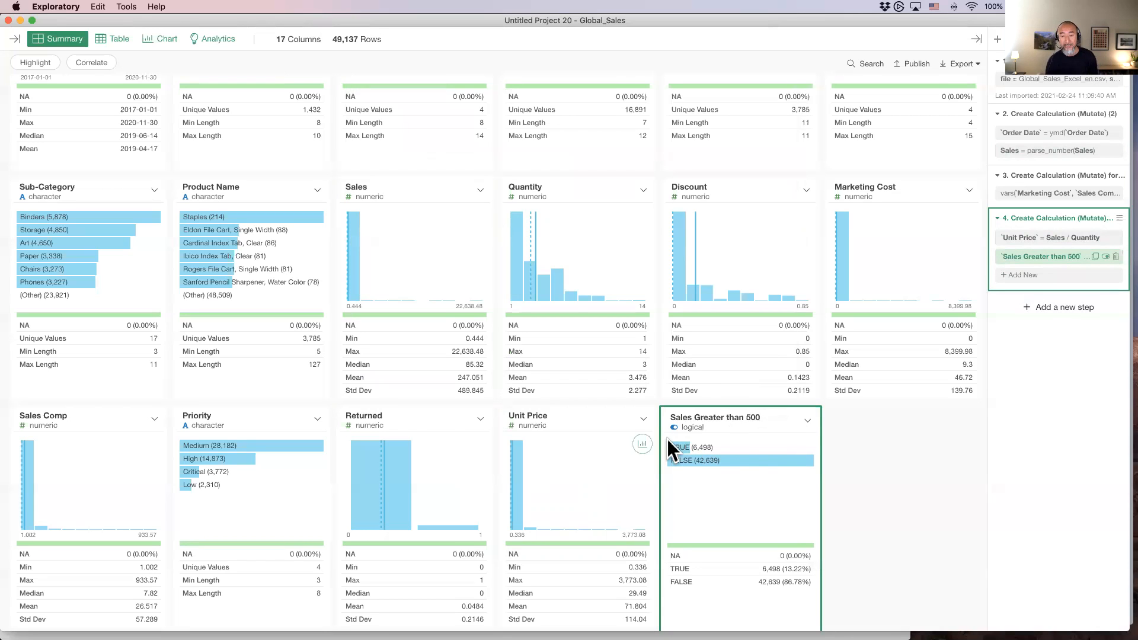
pyautogui.moveTo(681, 447)
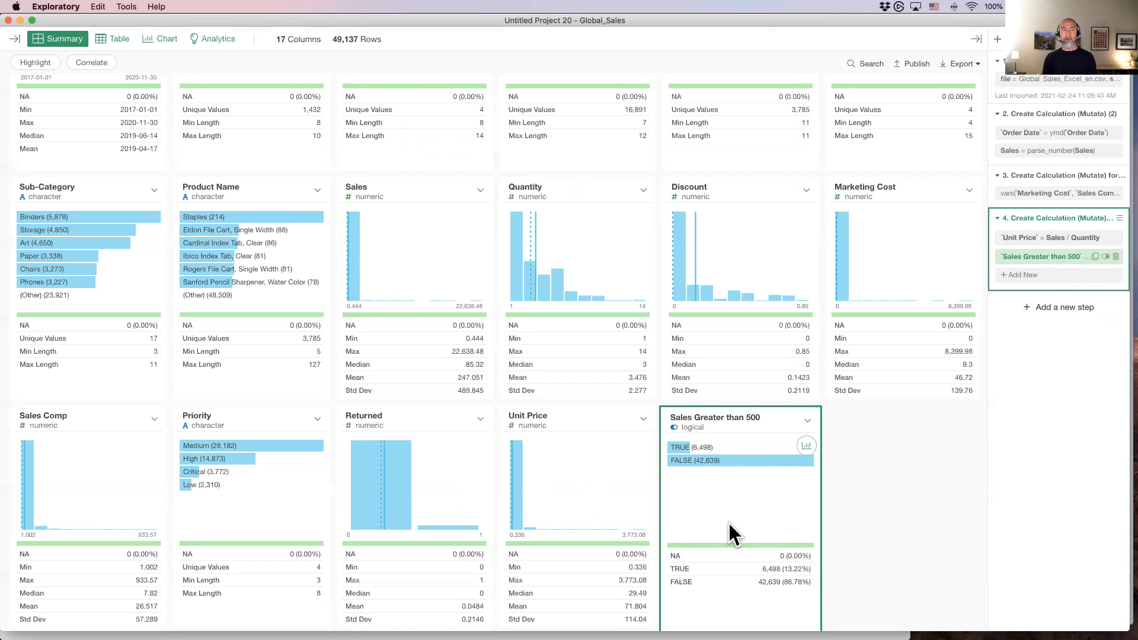
# Highlight the rows across the summary where Sales Greater than 500 is TRUE
pyautogui.click(35, 63)
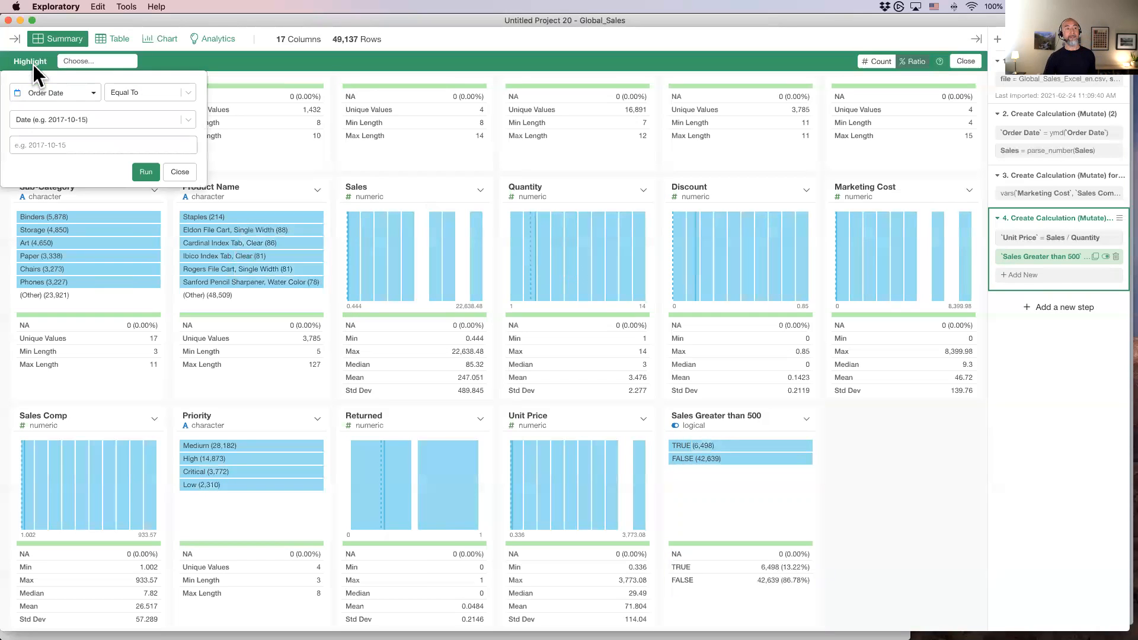
pyautogui.click(69, 93)
pyautogui.scroll(-2, 59, 237)
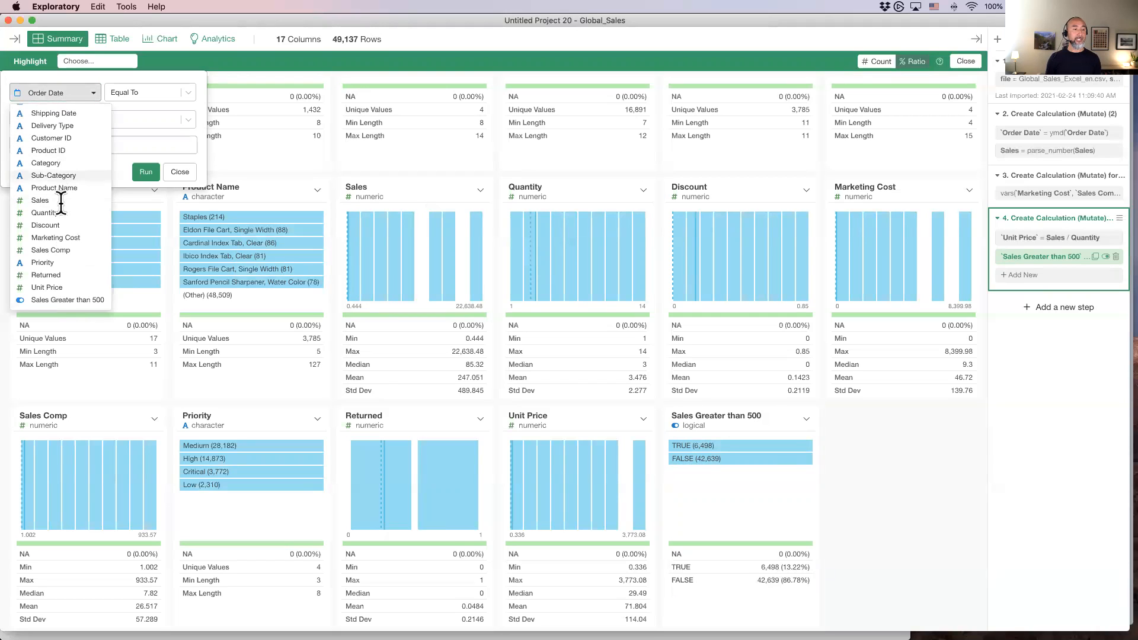
pyautogui.click(62, 300)
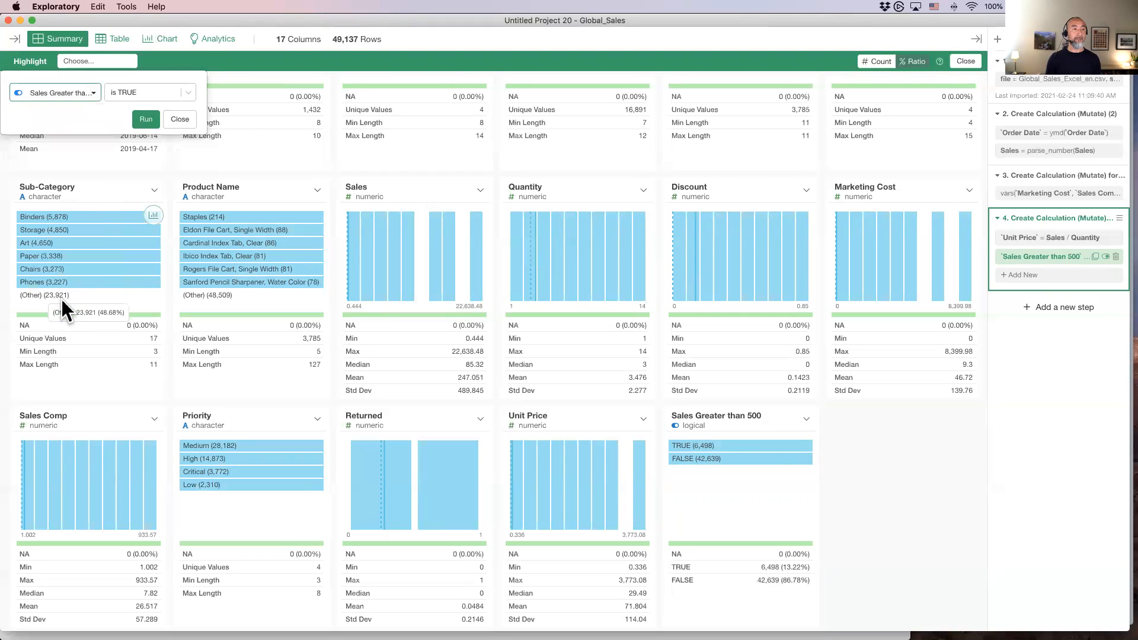
pyautogui.click(138, 95)
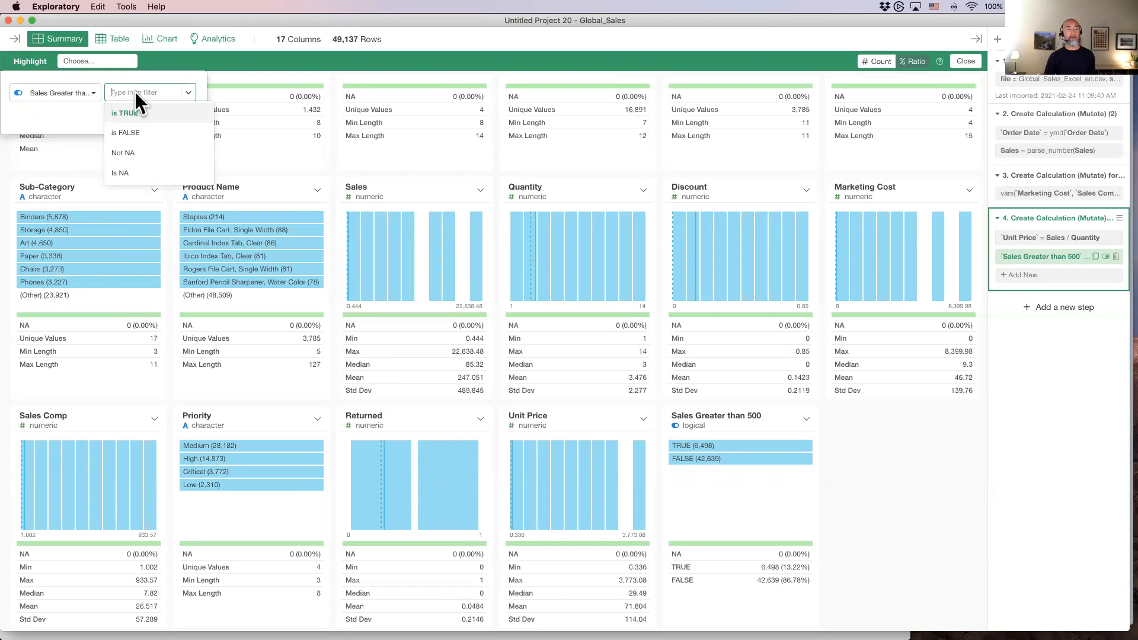
pyautogui.click(134, 94)
pyautogui.click(146, 122)
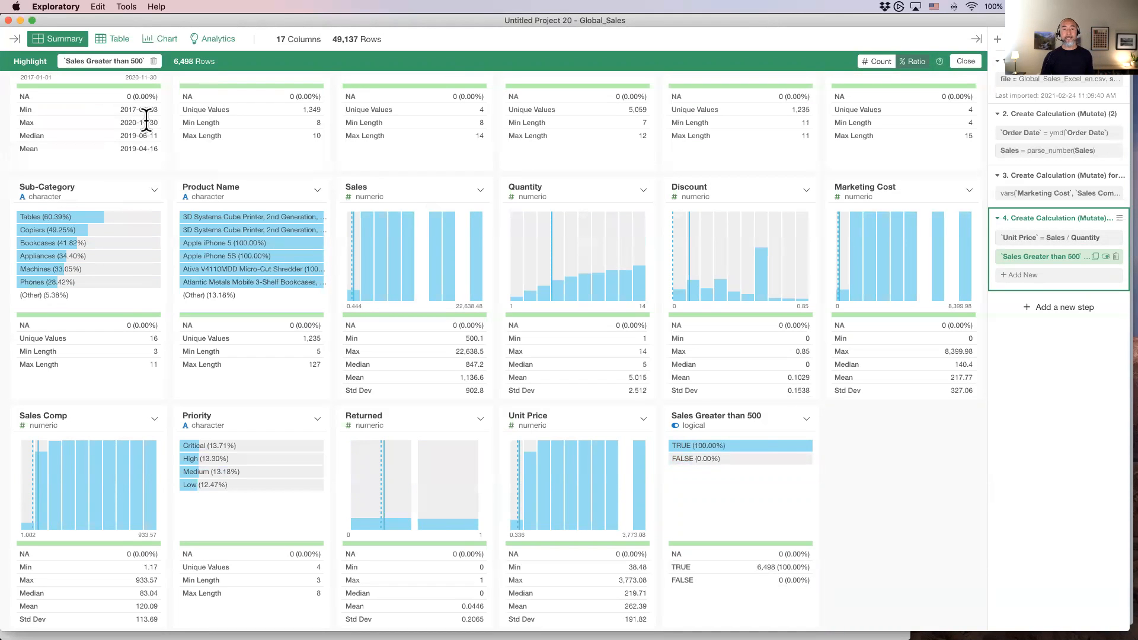
# Check the highlighted ratios by Category, close the highlighting, and return to the Keynote presentation
pyautogui.scroll(3, 442, 185)
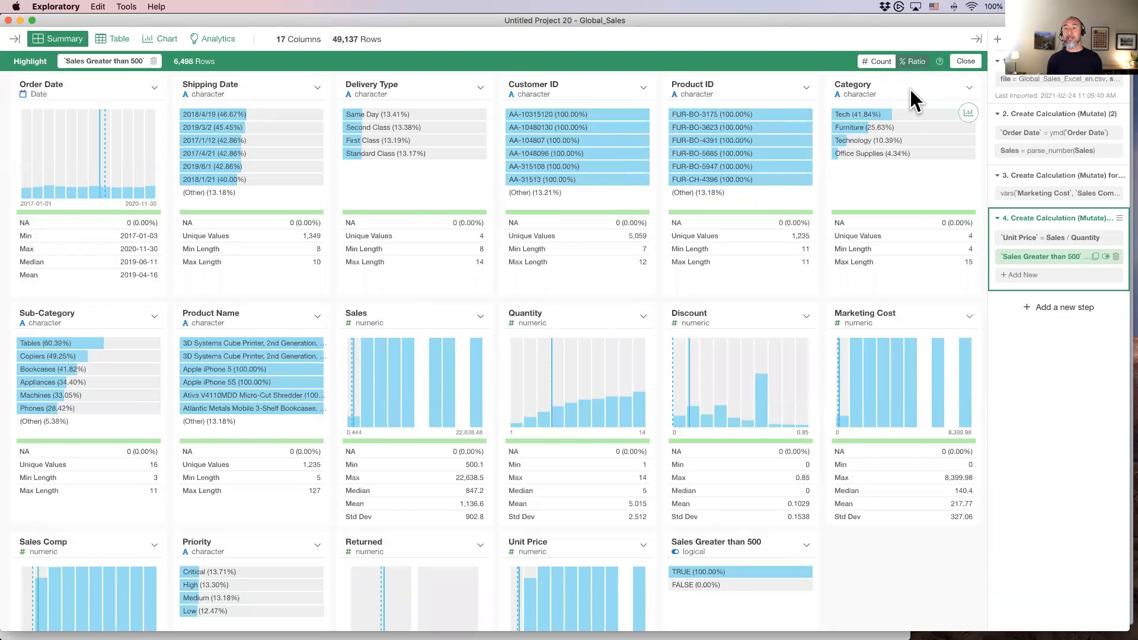
pyautogui.moveTo(856, 127)
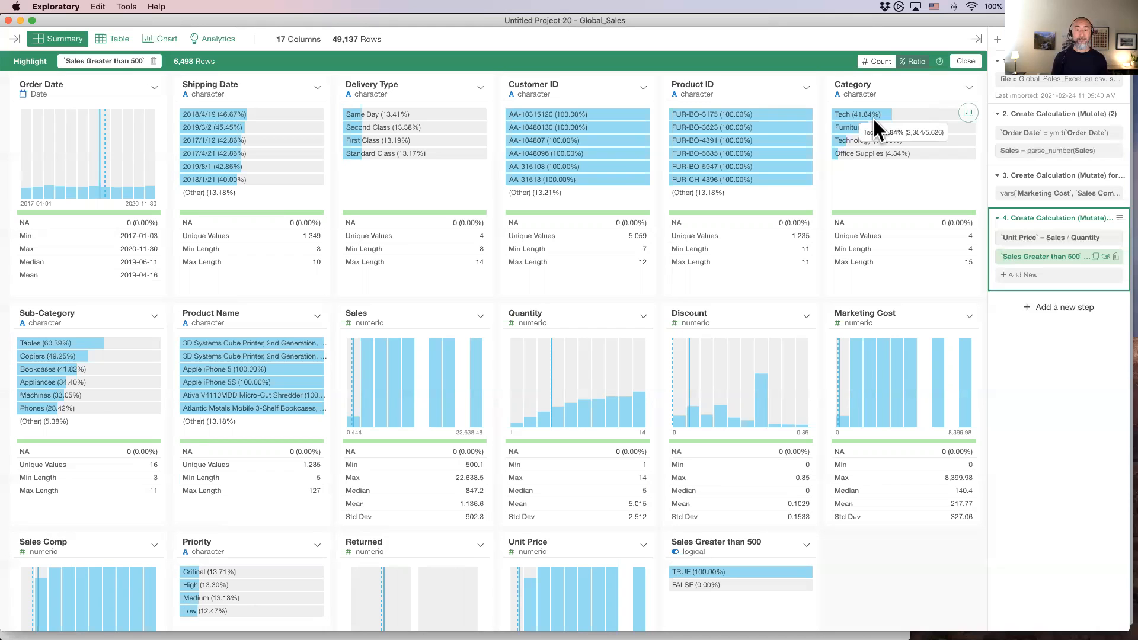
pyautogui.click(963, 63)
pyautogui.press('super+Tab')
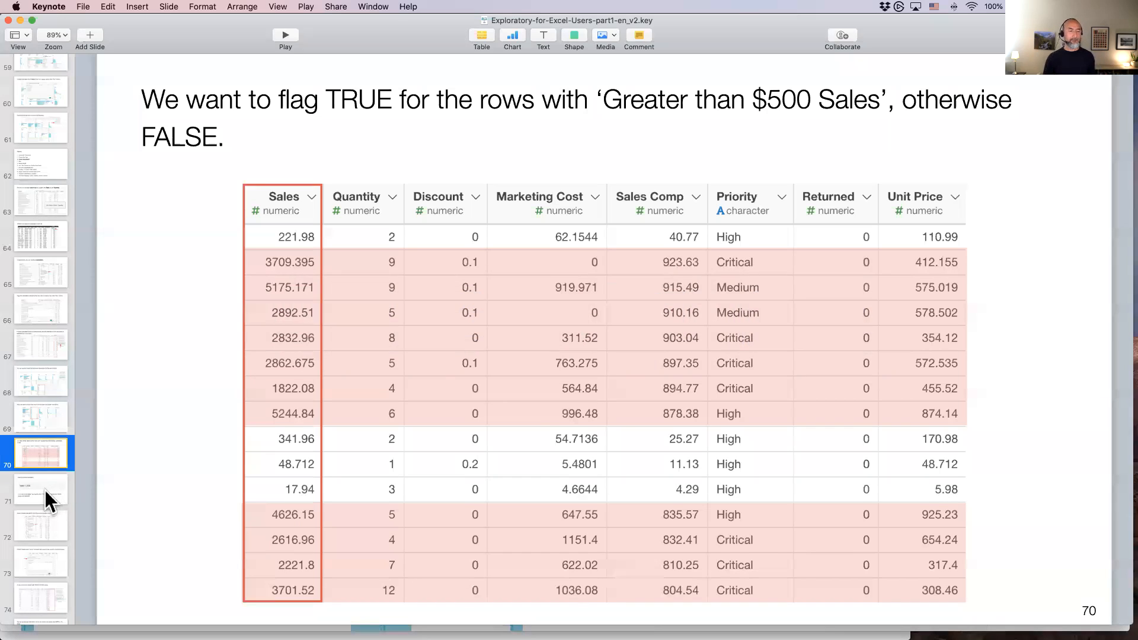
# Browse forward through the slides to the Logical Operator table and play the presentation from there
pyautogui.click(49, 501)
pyautogui.click(34, 599)
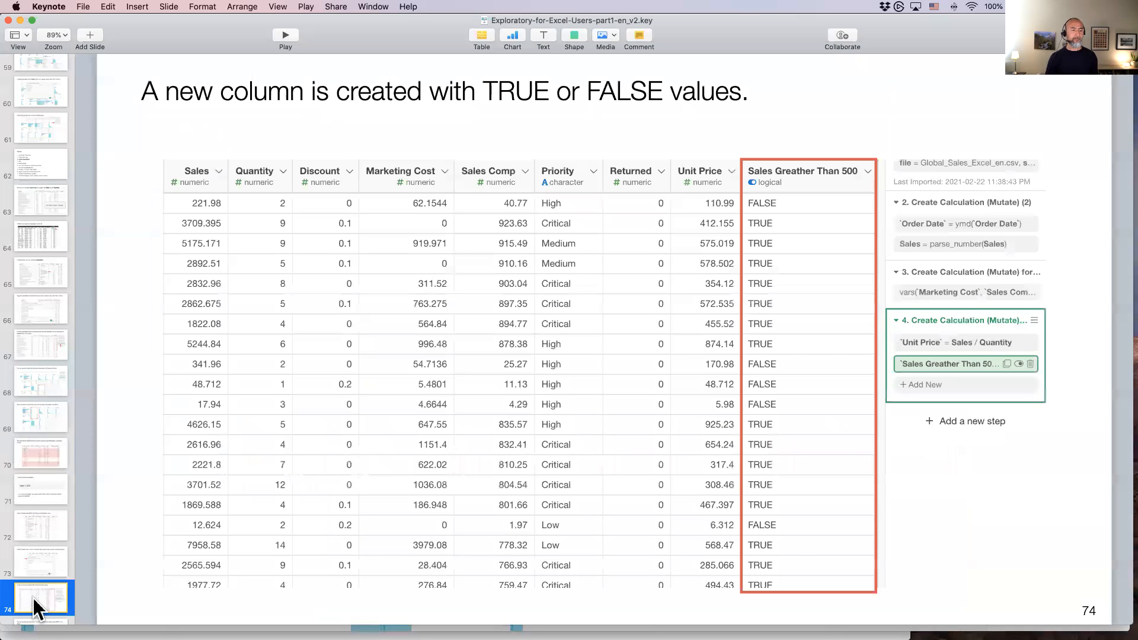
pyautogui.scroll(-5, 34, 599)
pyautogui.scroll(-4, 37, 427)
pyautogui.click(37, 458)
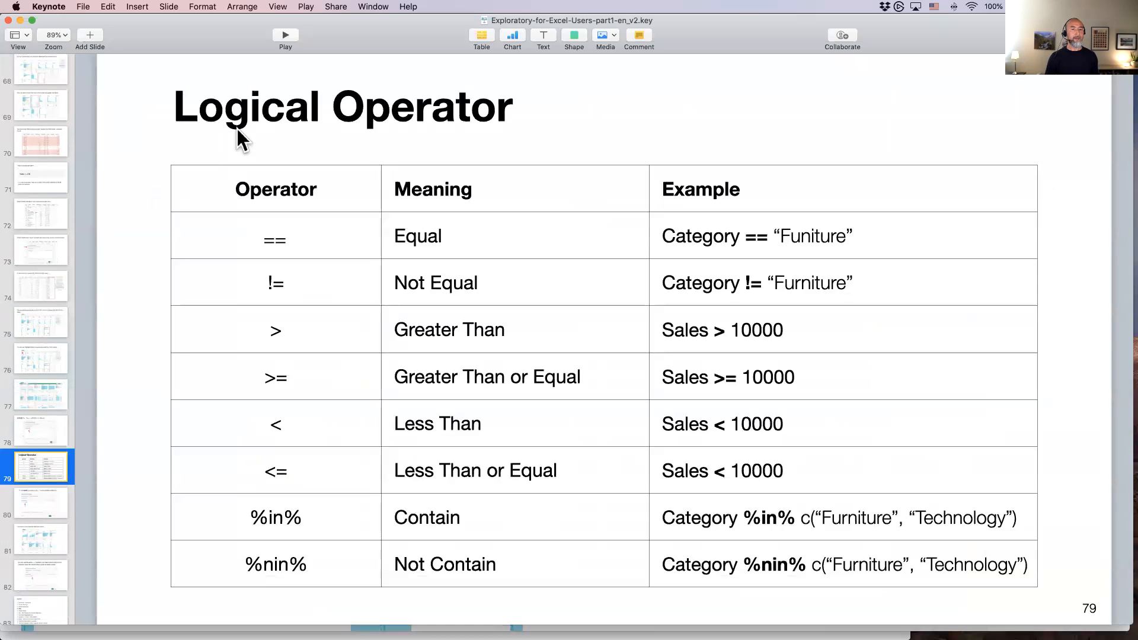
pyautogui.click(280, 34)
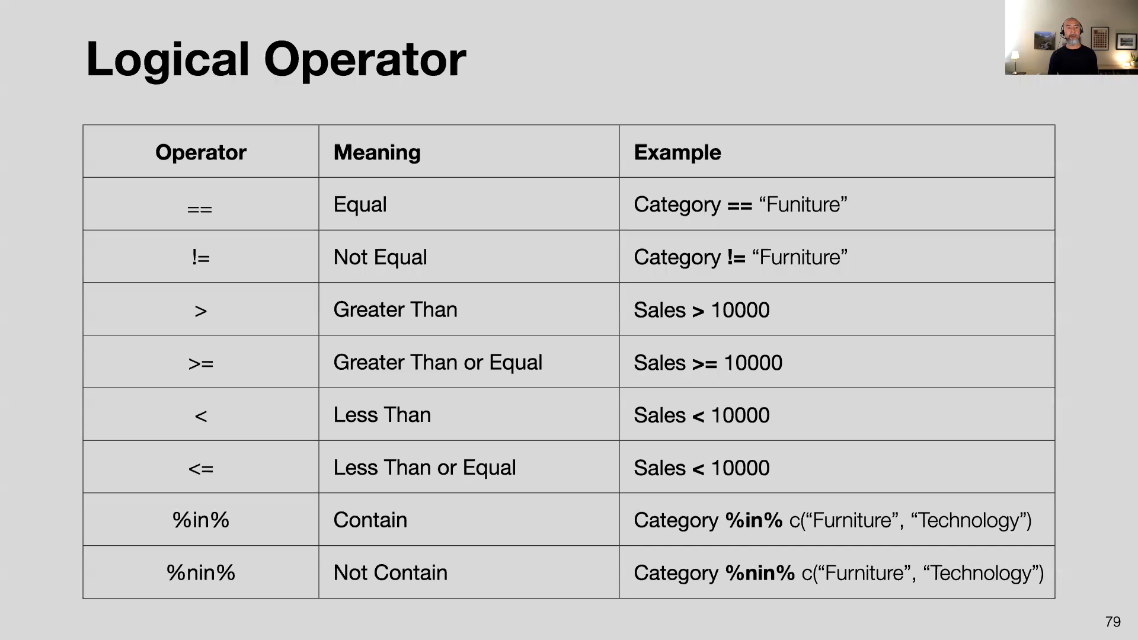
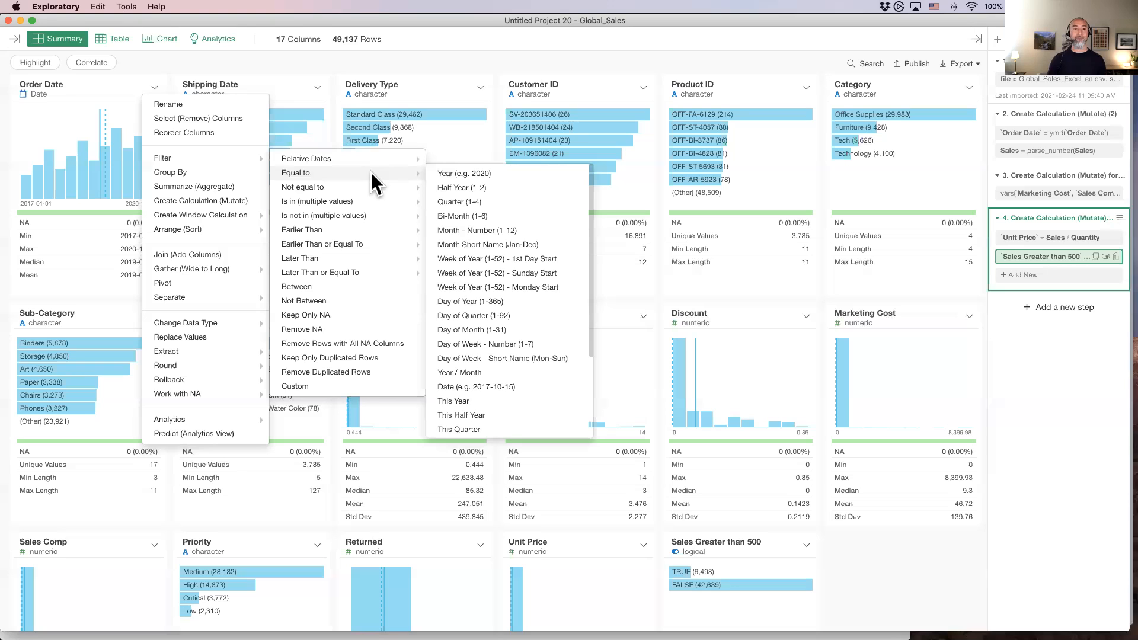
# Filter the data to rows where the year of Order Date equals 2020 and run the filter
pyautogui.click(504, 173)
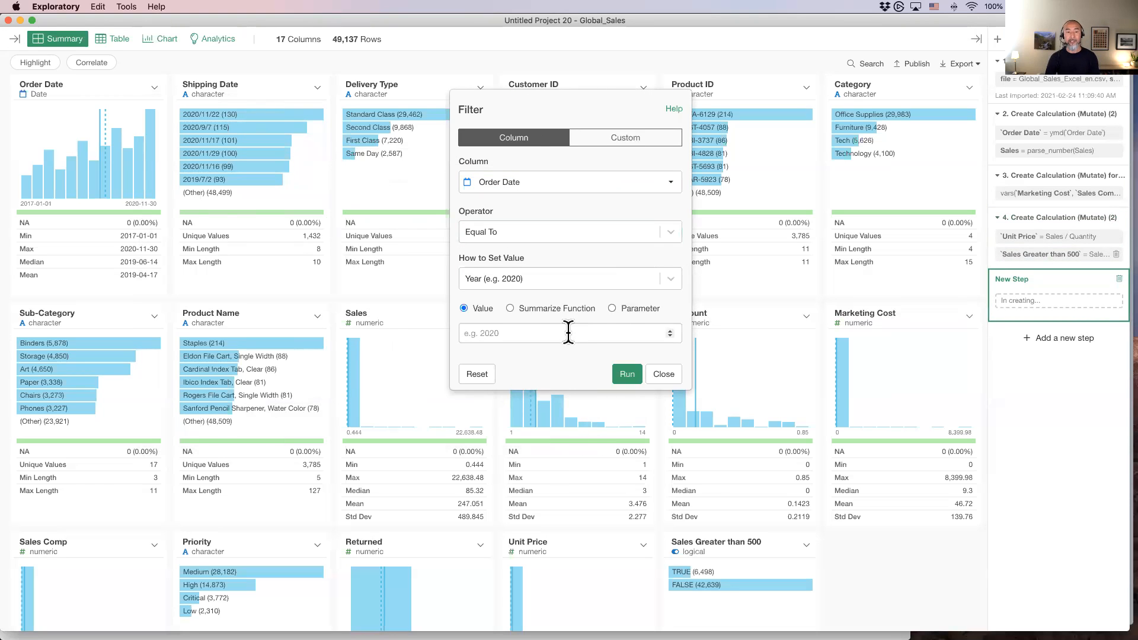
pyautogui.click(521, 338)
pyautogui.write('2020')
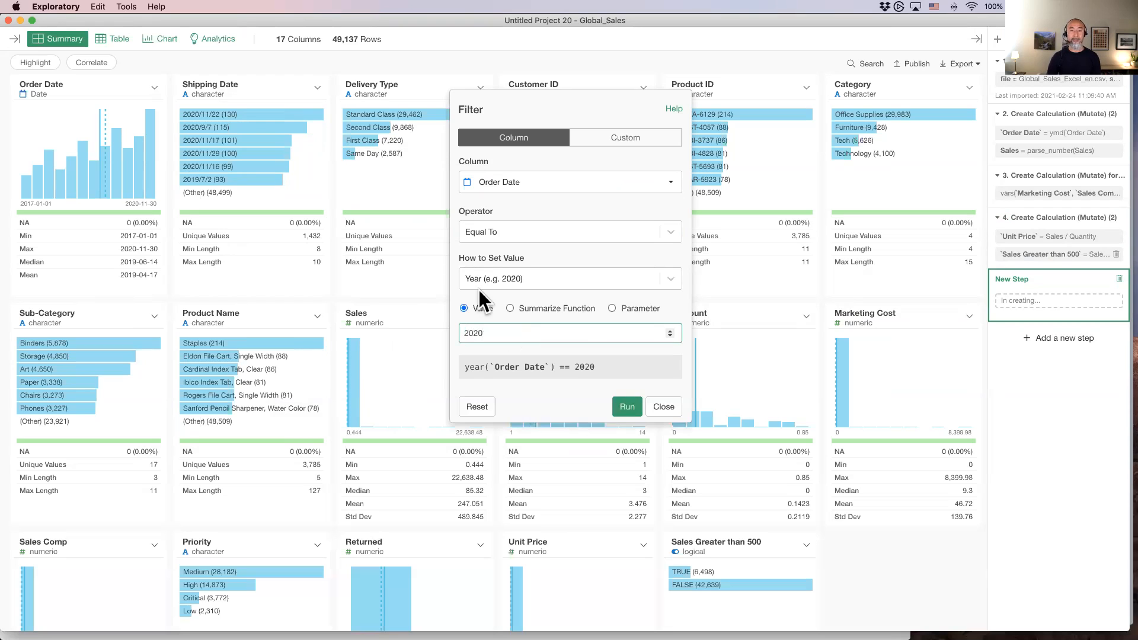
pyautogui.click(583, 251)
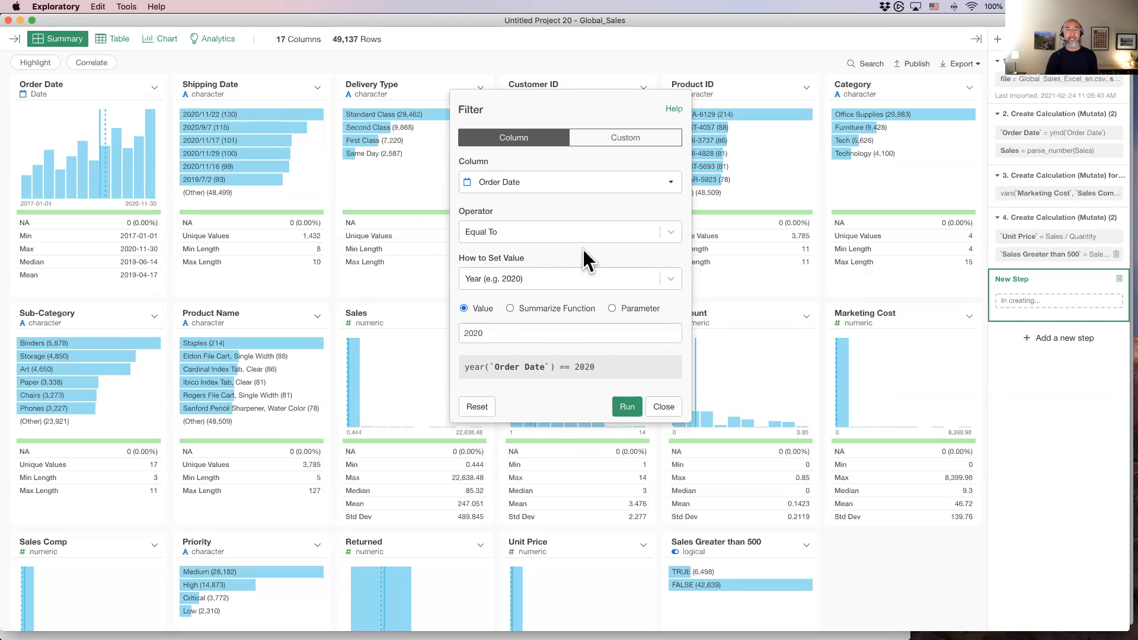
pyautogui.click(539, 282)
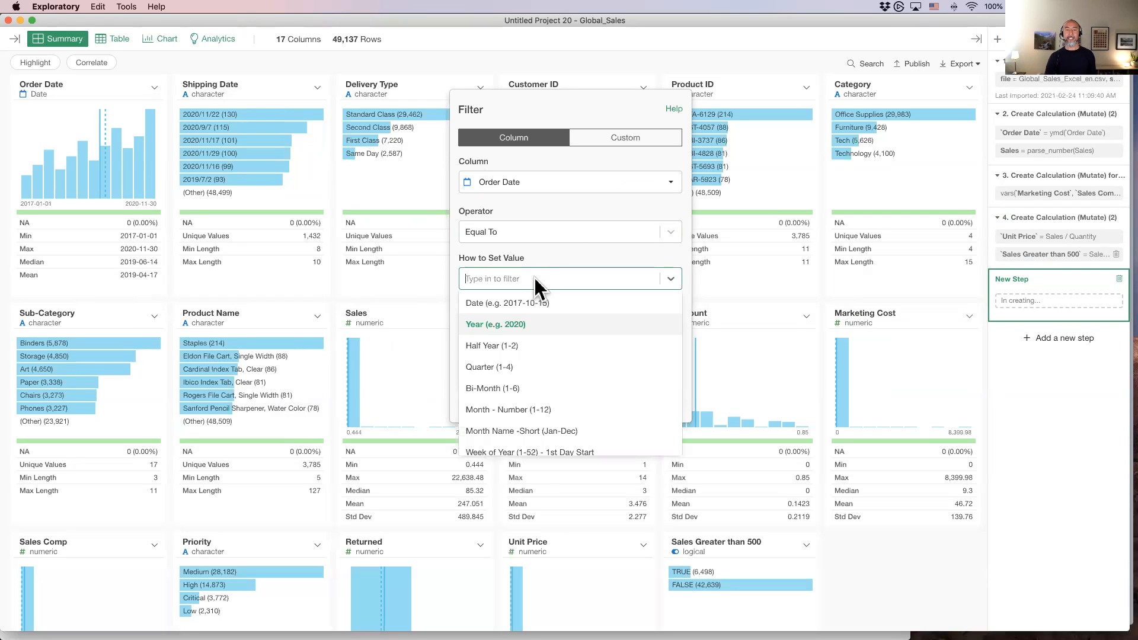
pyautogui.click(535, 279)
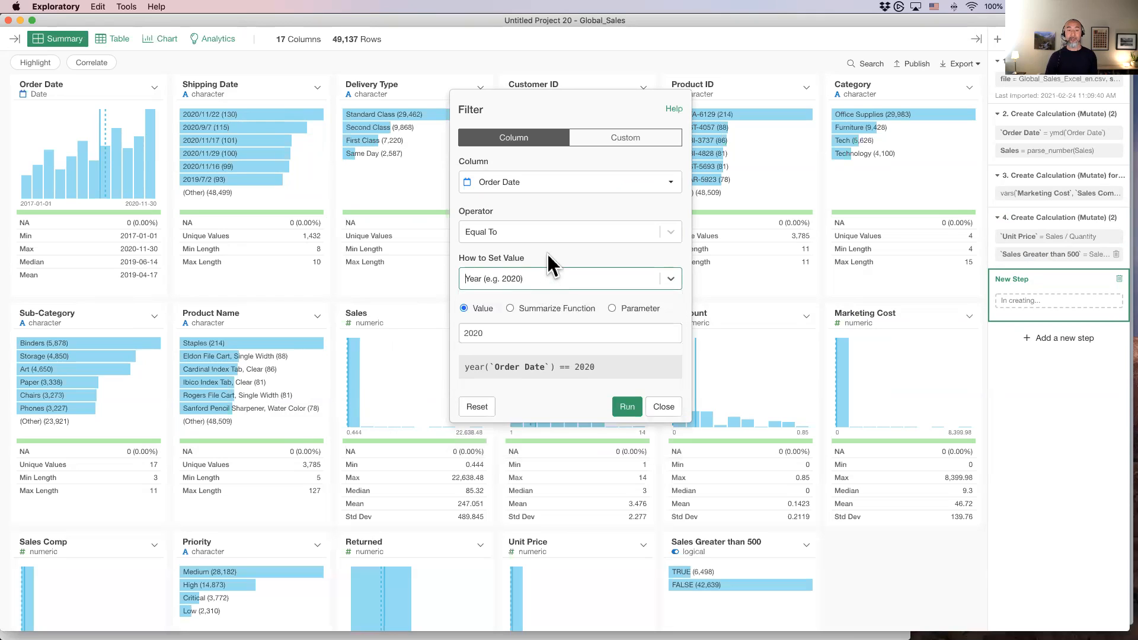
pyautogui.click(627, 407)
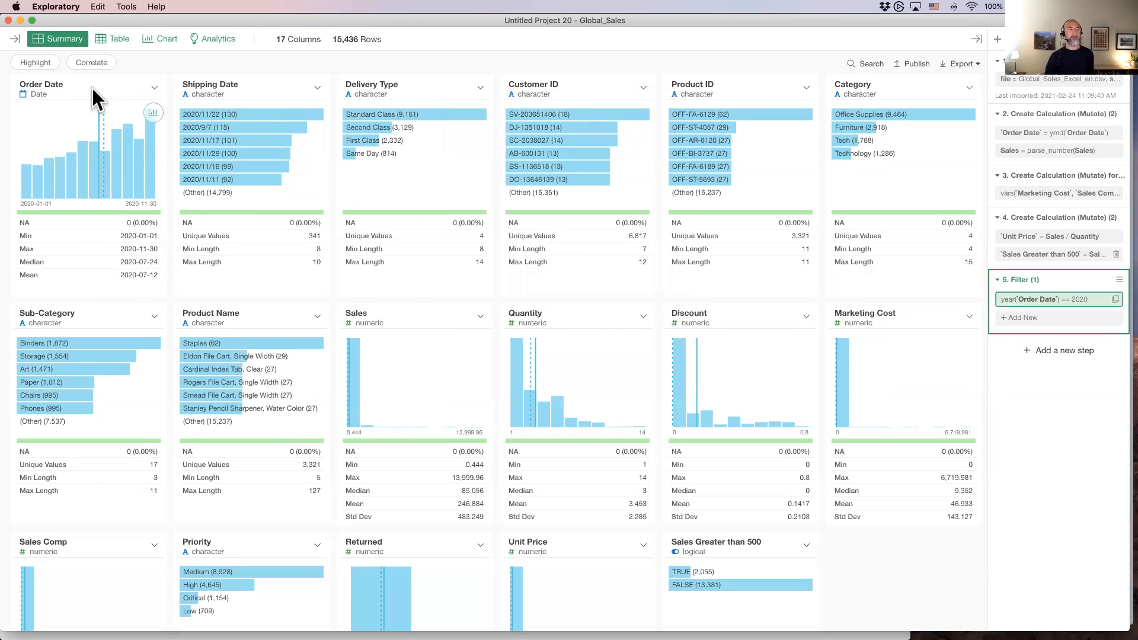
# Open the Order Date distribution as a bar chart and view it by week before setting the X axis to Month
pyautogui.moveTo(42, 211)
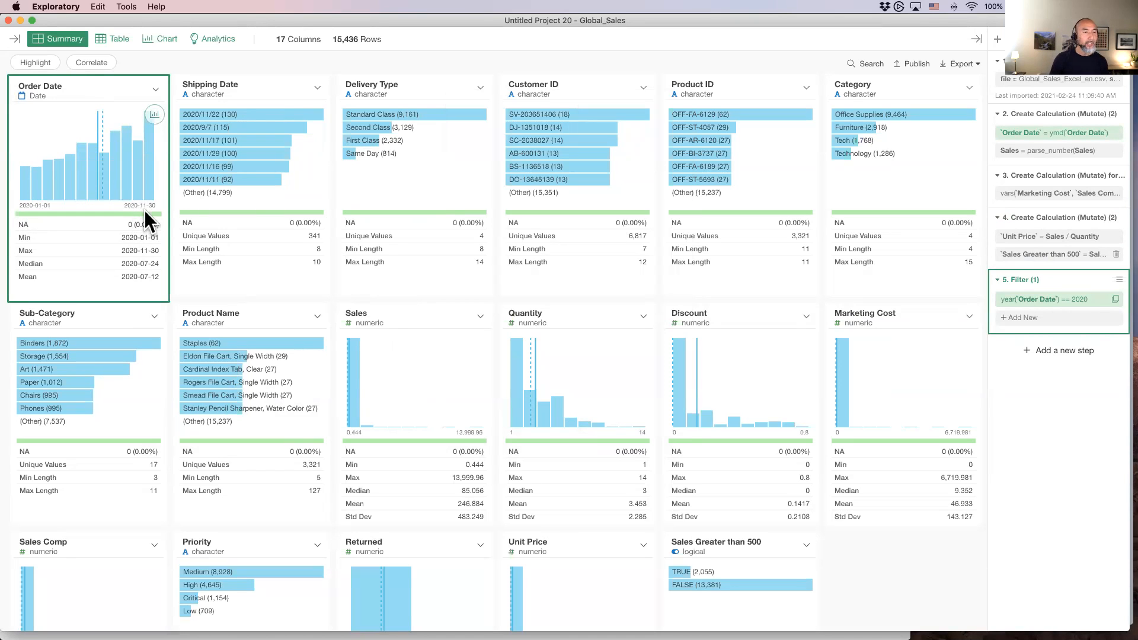
pyautogui.moveTo(130, 177)
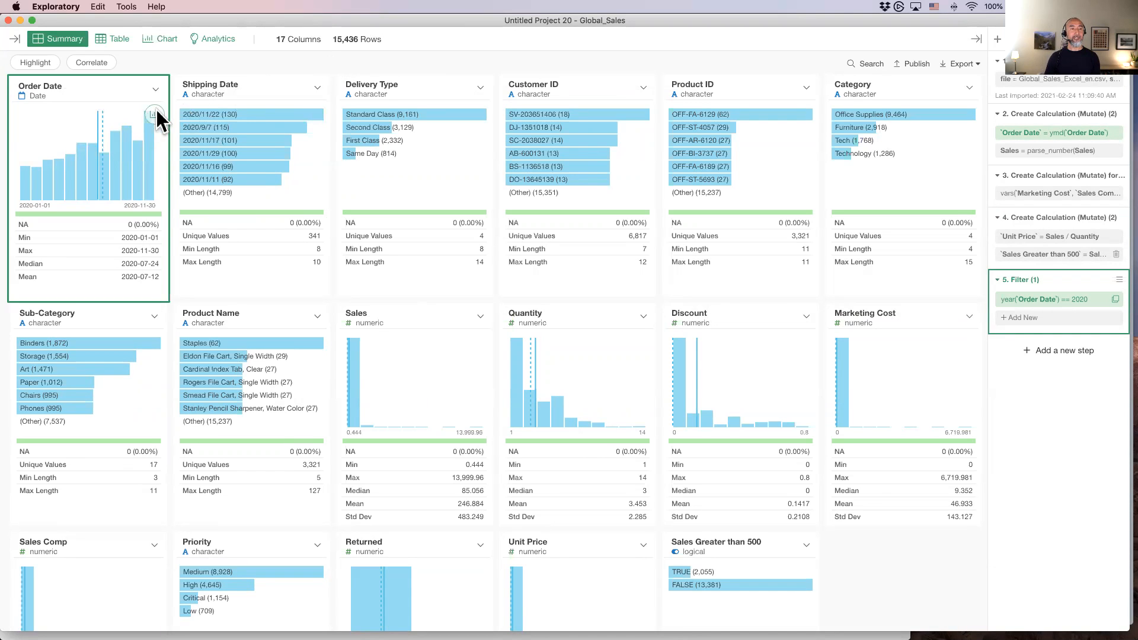
pyautogui.click(154, 114)
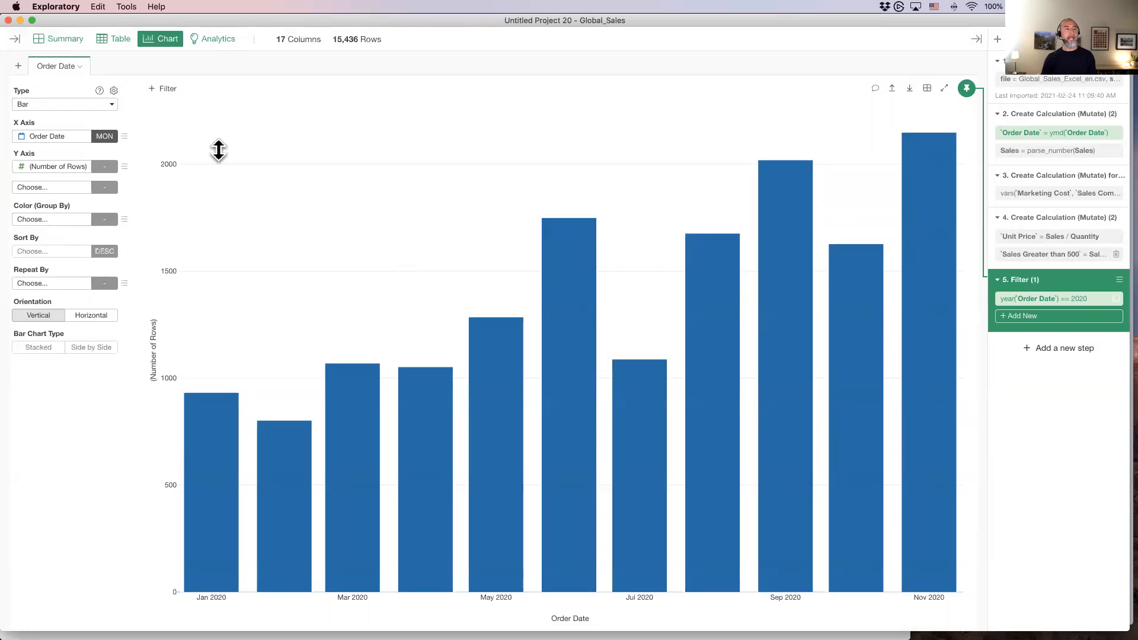
pyautogui.click(101, 136)
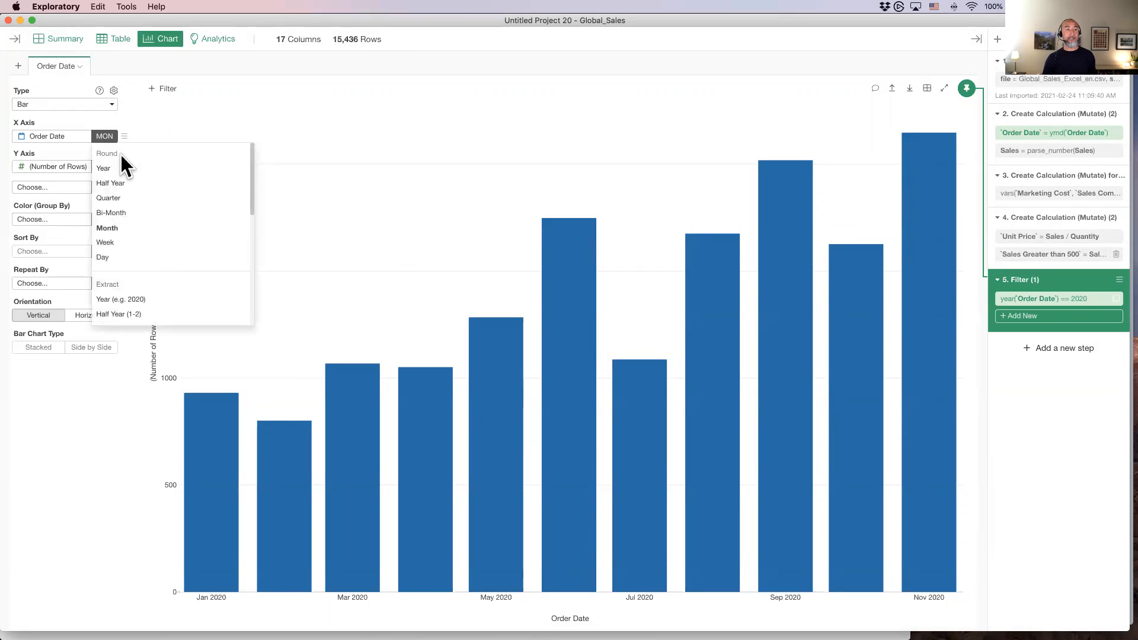
pyautogui.click(130, 240)
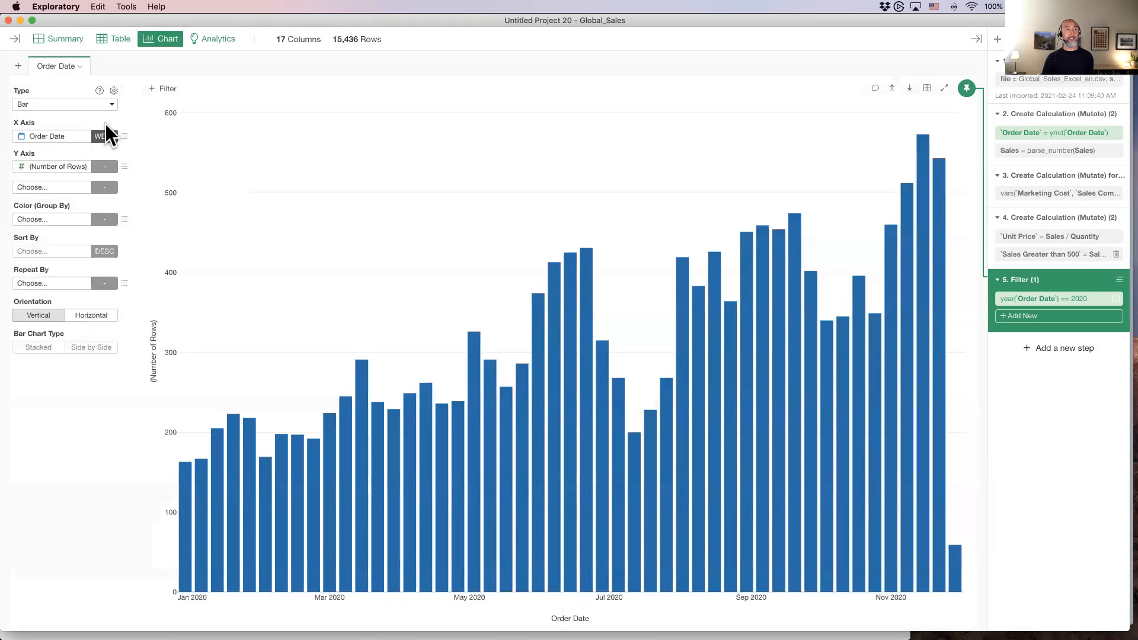
pyautogui.click(101, 136)
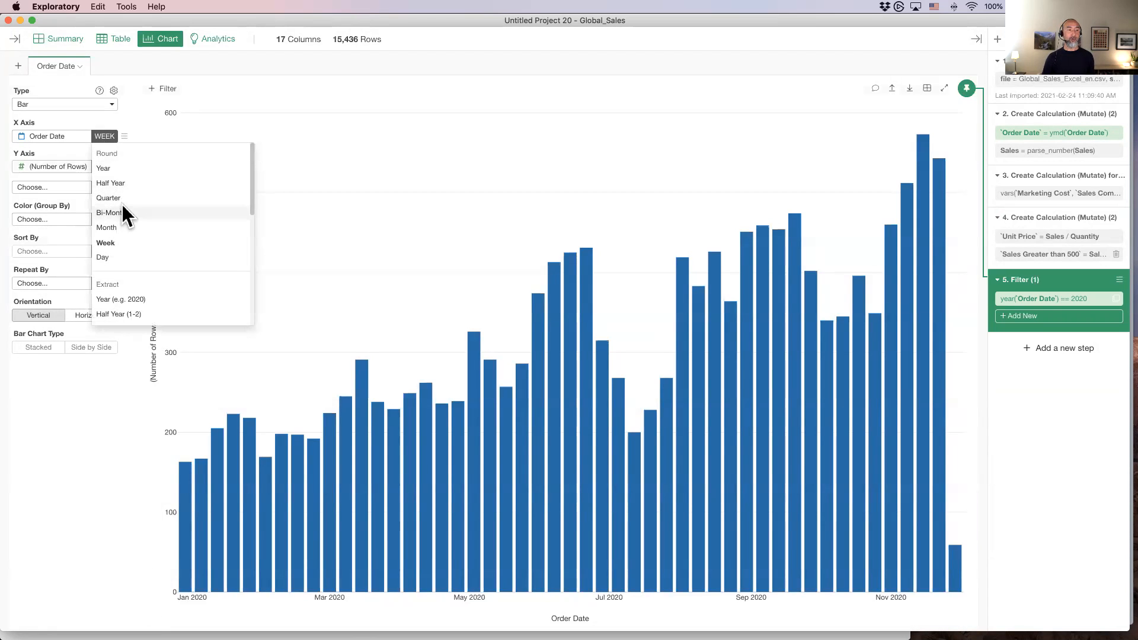
pyautogui.click(126, 229)
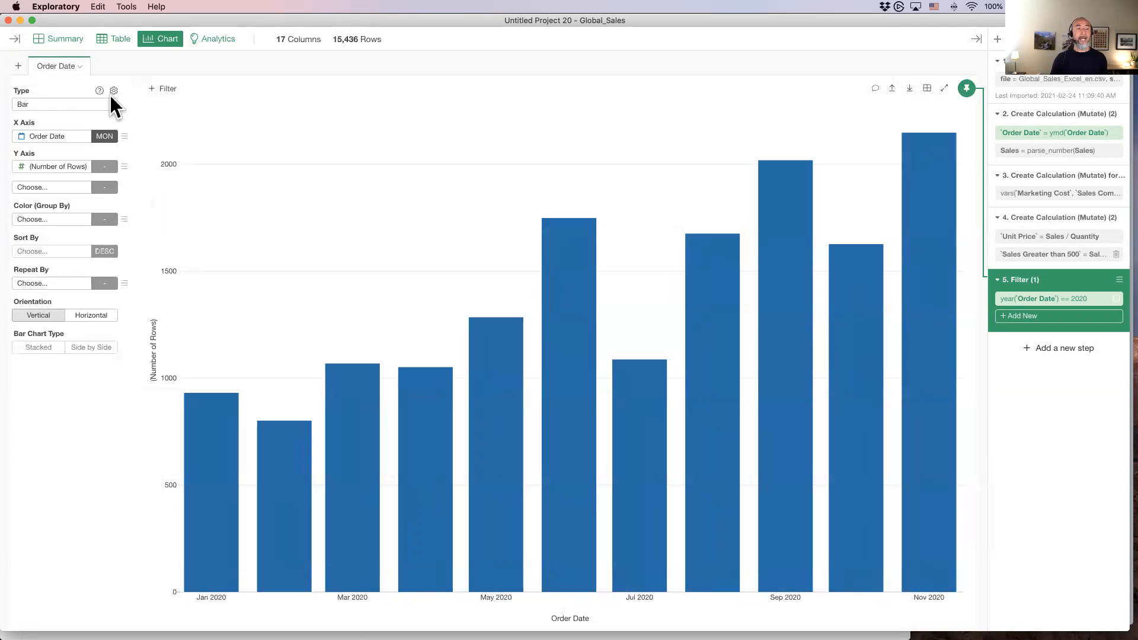
# Change the Order Date chart to a Line chart and color its lines by Sub-Category
pyautogui.click(91, 102)
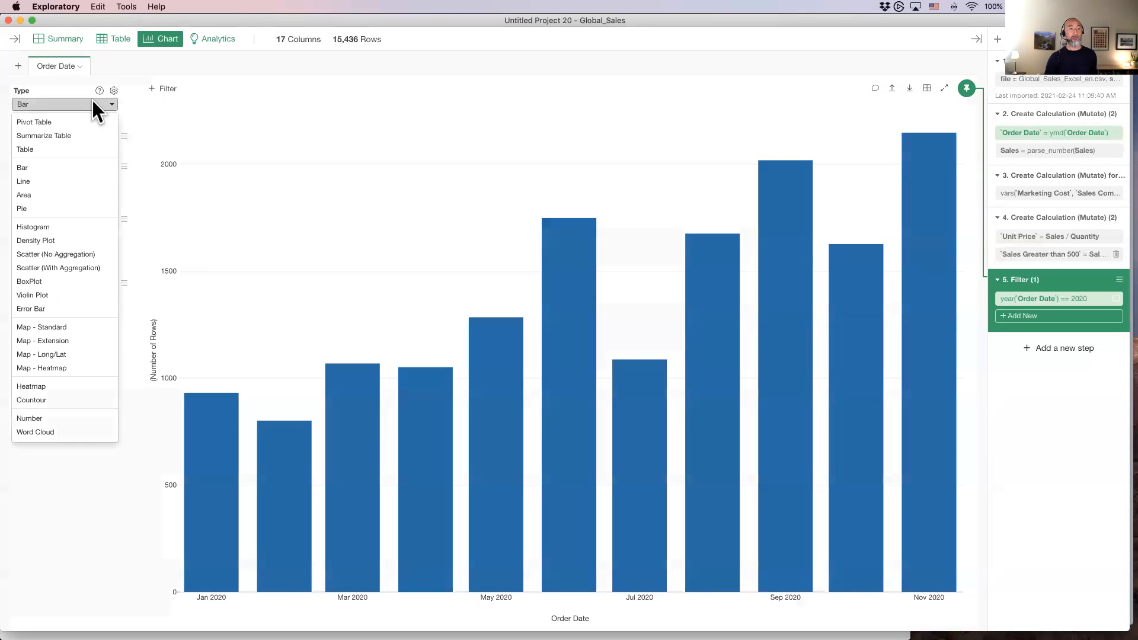
pyautogui.click(62, 183)
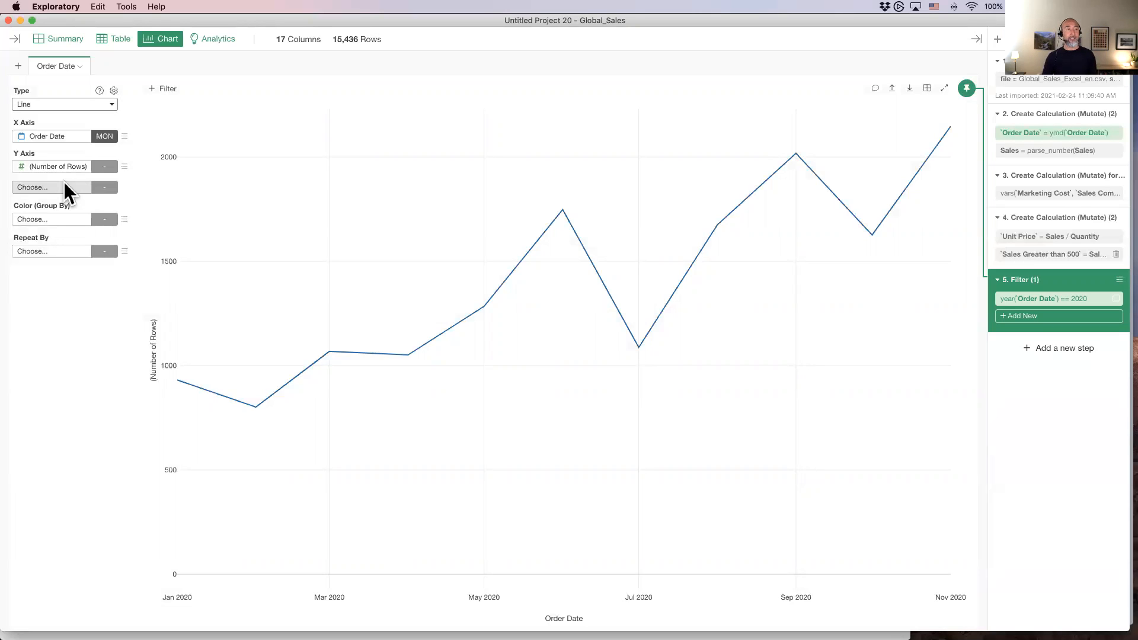
pyautogui.click(53, 219)
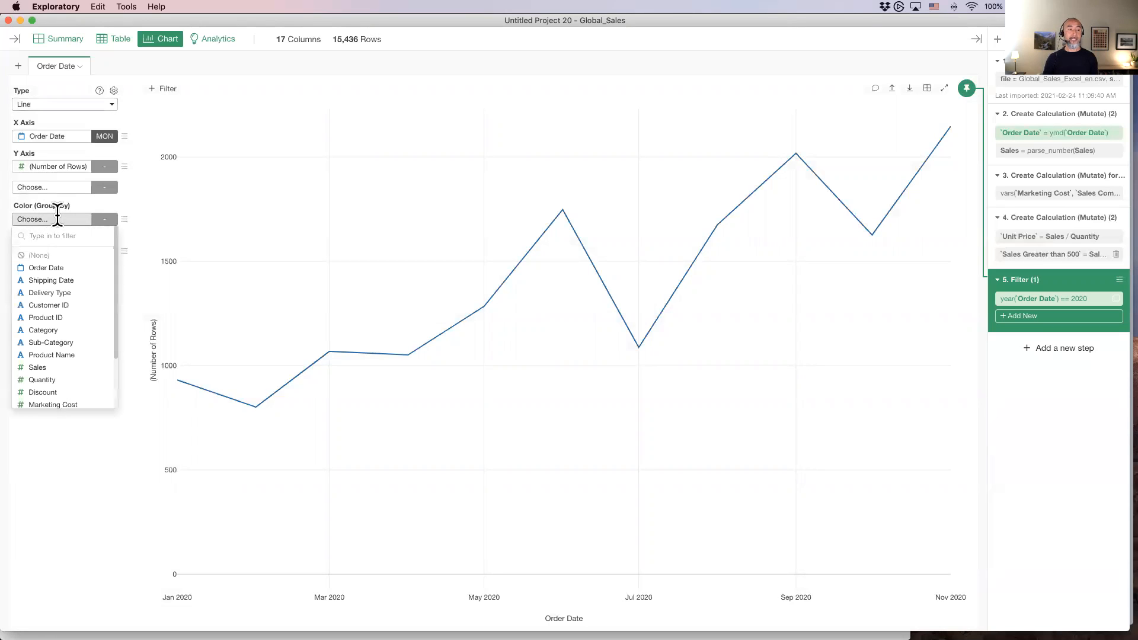
pyautogui.click(63, 341)
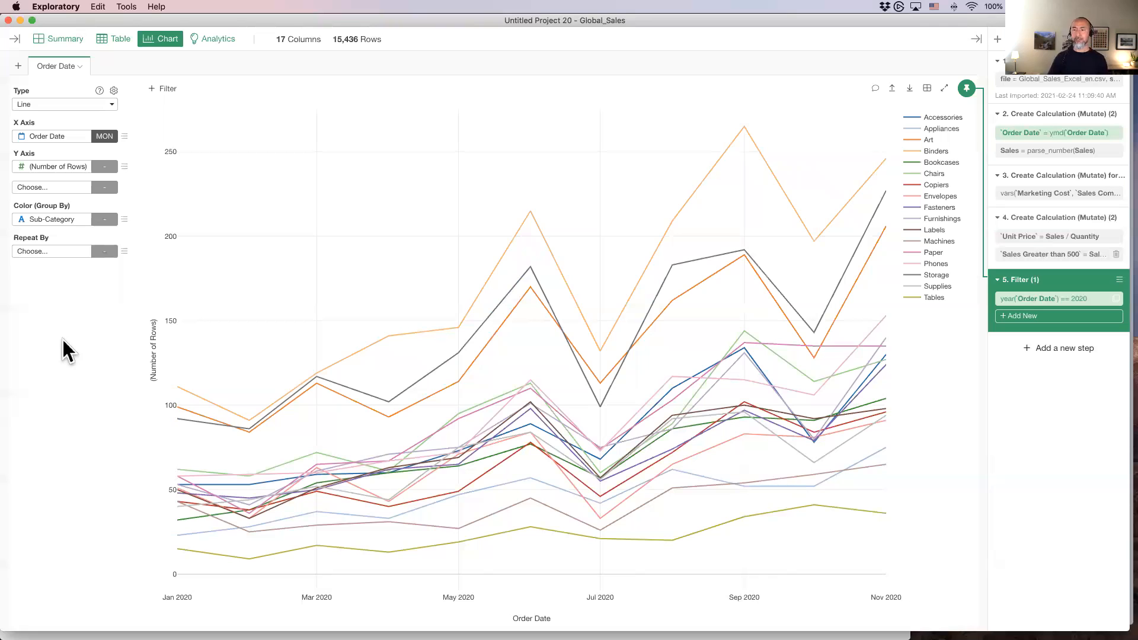
# Compare the Sub-Category and Category columns in the data summary against the line chart
pyautogui.click(62, 38)
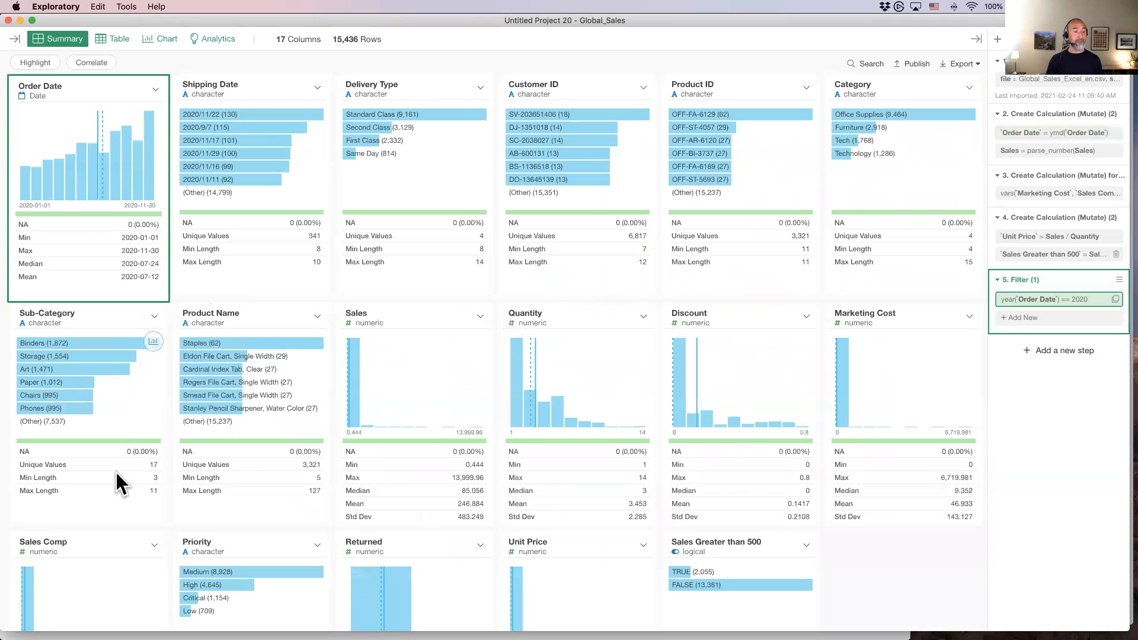
pyautogui.click(150, 37)
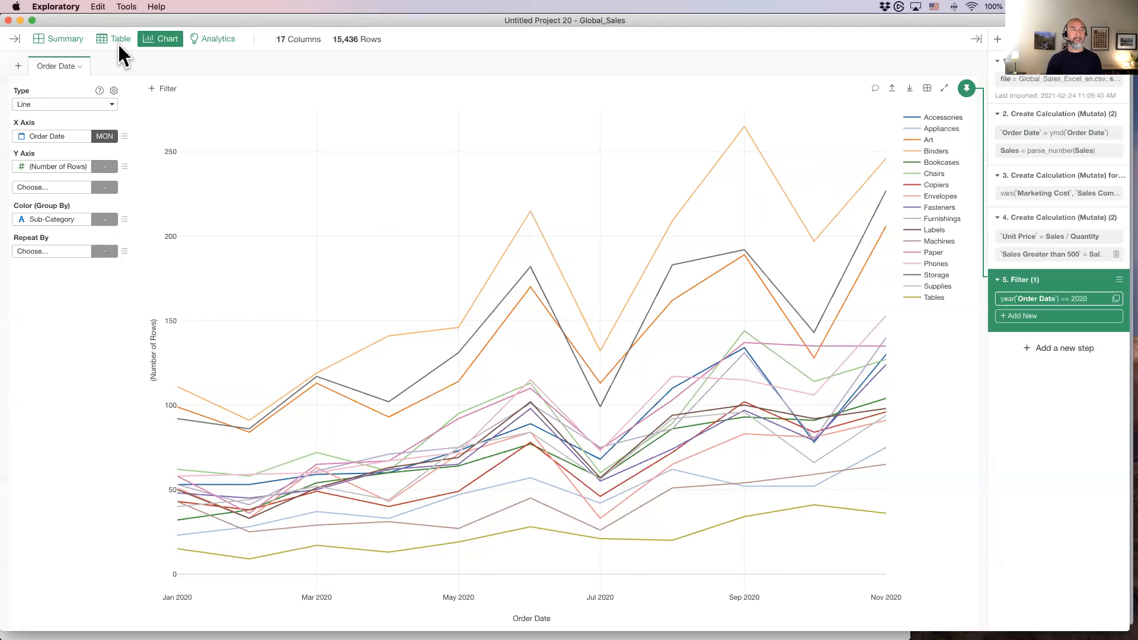
pyautogui.click(66, 38)
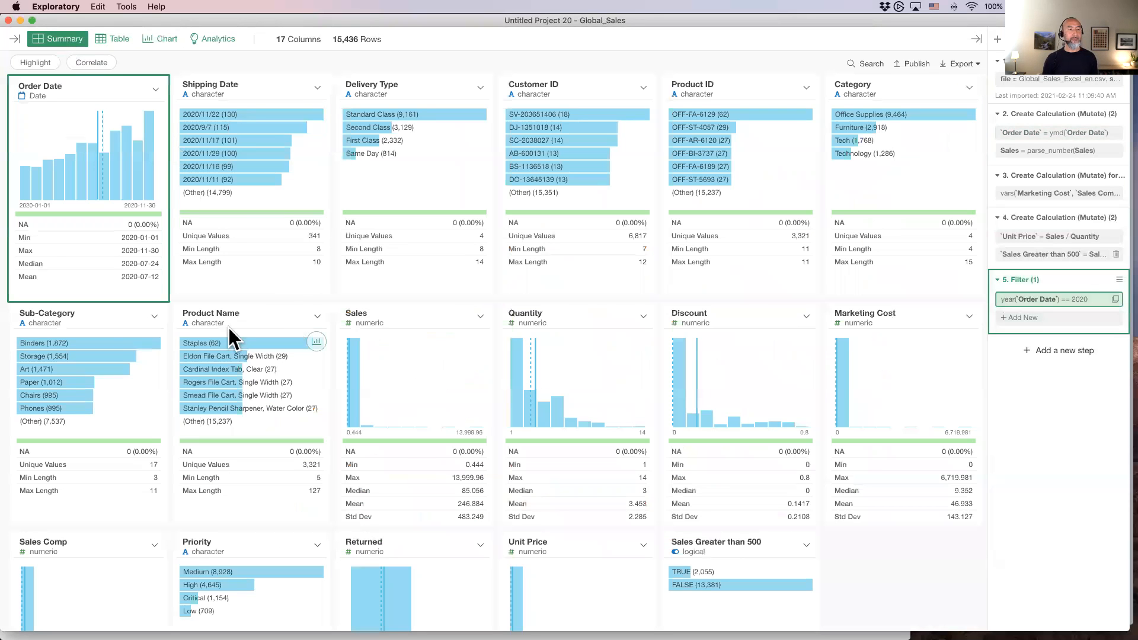
pyautogui.click(89, 329)
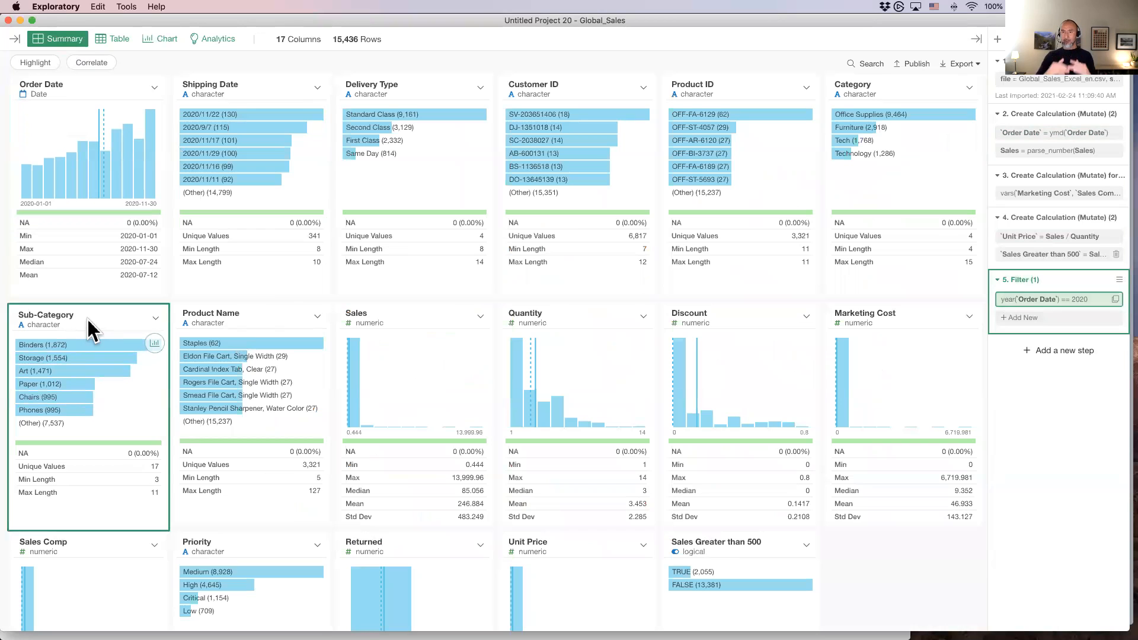
pyautogui.click(898, 106)
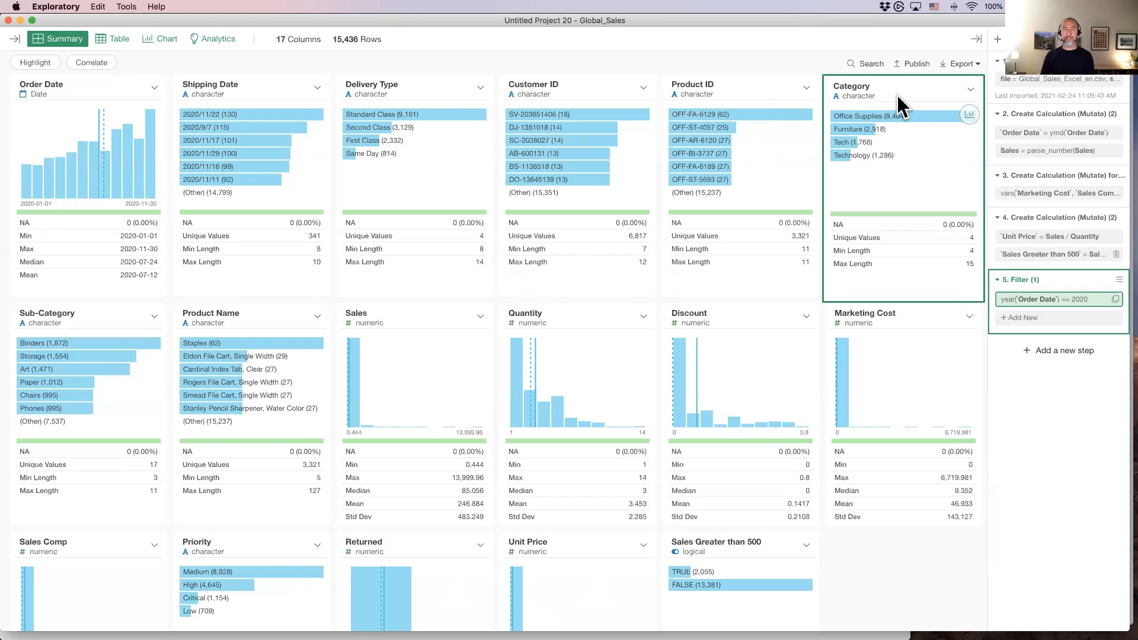
# Return to the line chart and add a chart-level filter where Category equals Furniture
pyautogui.click(166, 39)
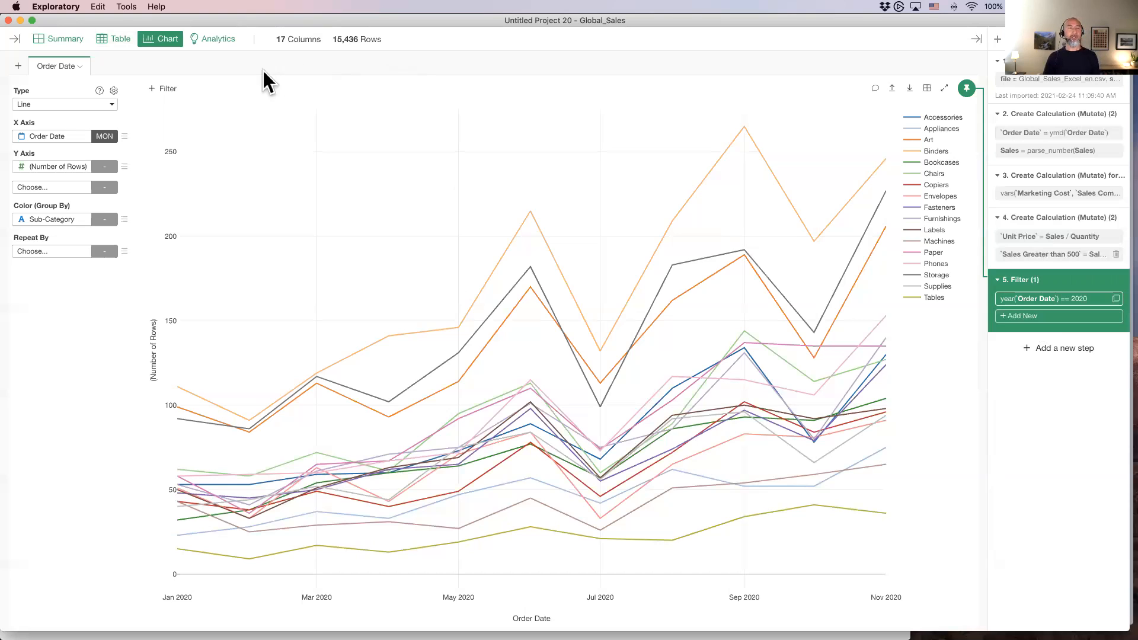
pyautogui.click(159, 91)
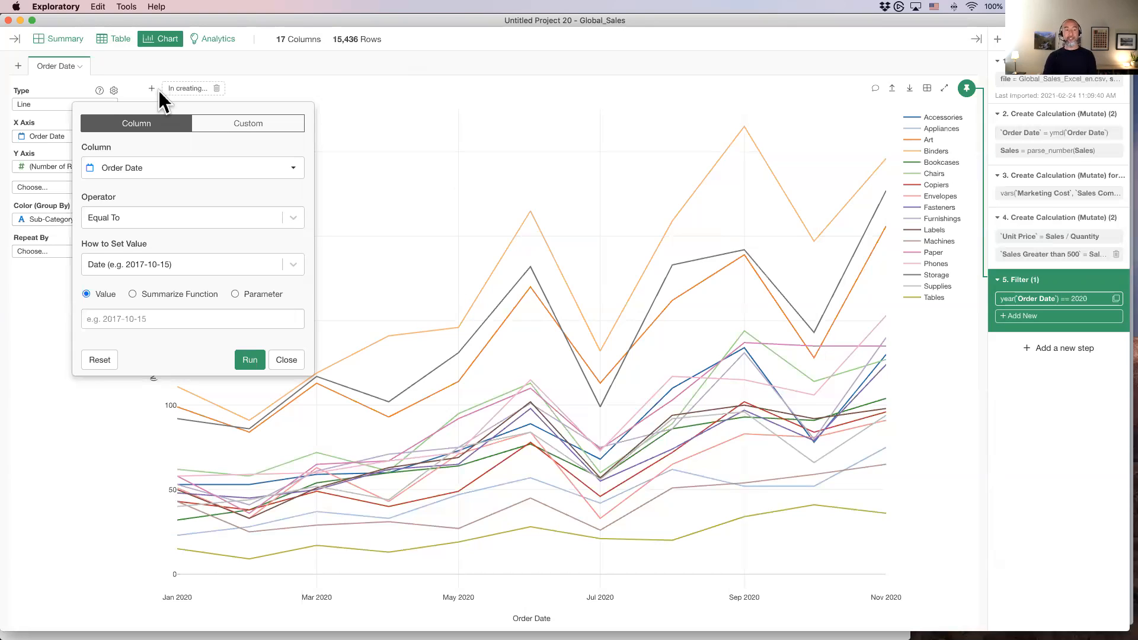
pyautogui.click(158, 166)
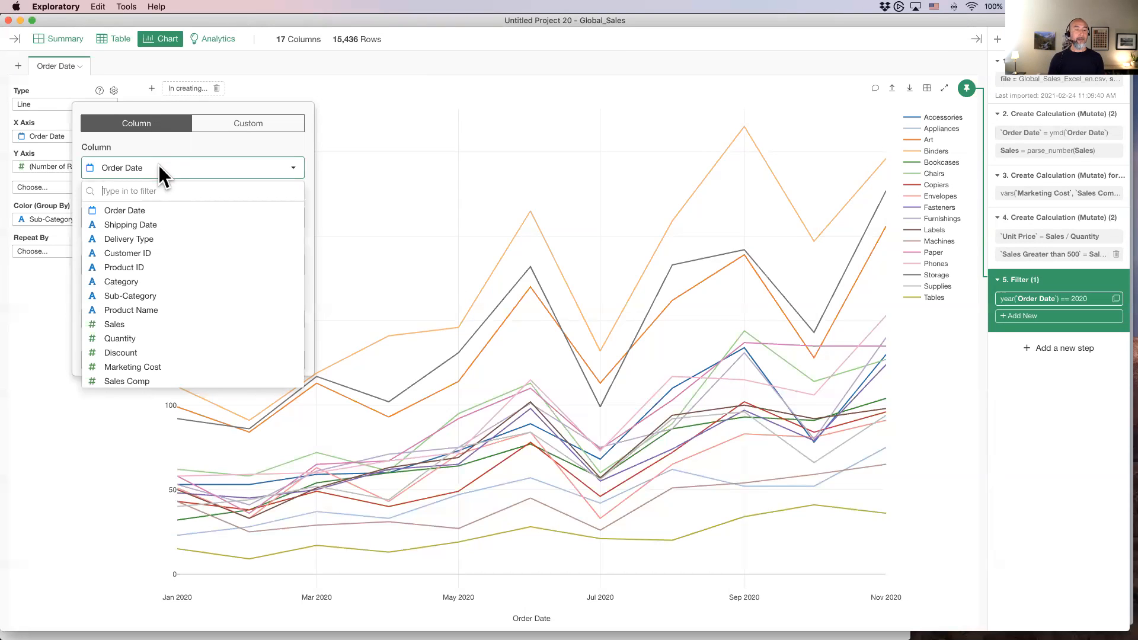
pyautogui.click(155, 282)
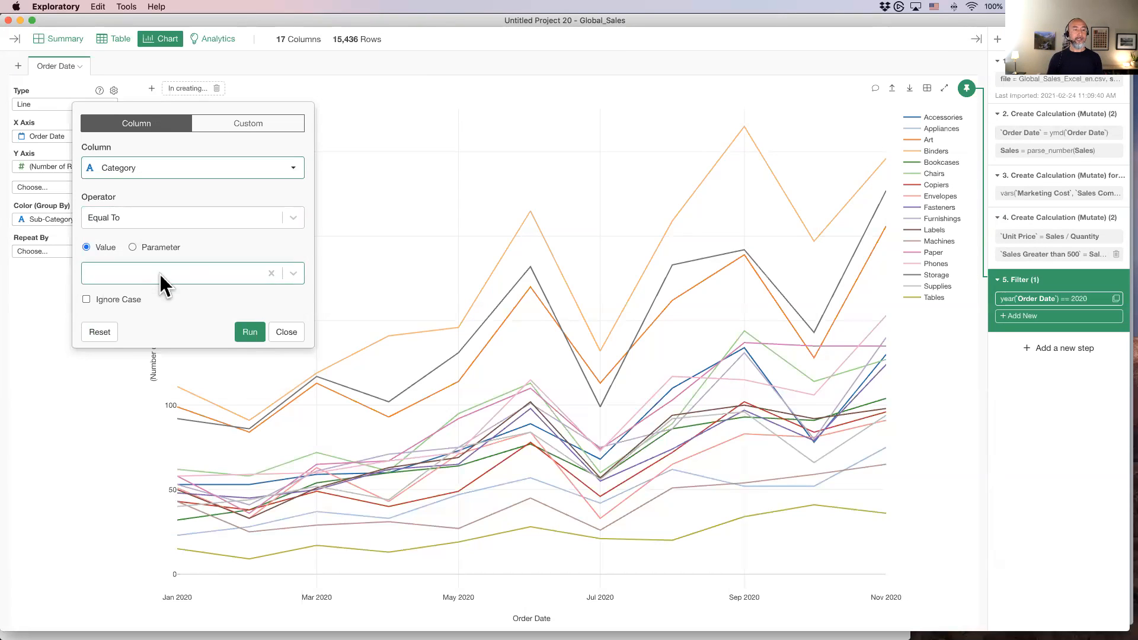
pyautogui.click(159, 275)
pyautogui.click(159, 291)
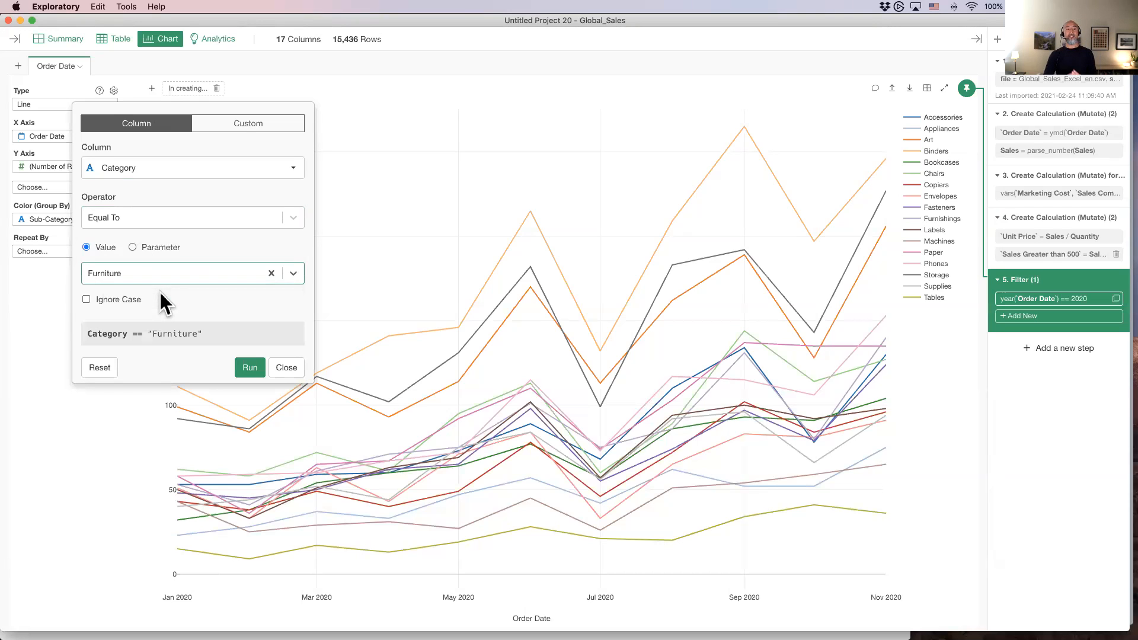
pyautogui.click(241, 367)
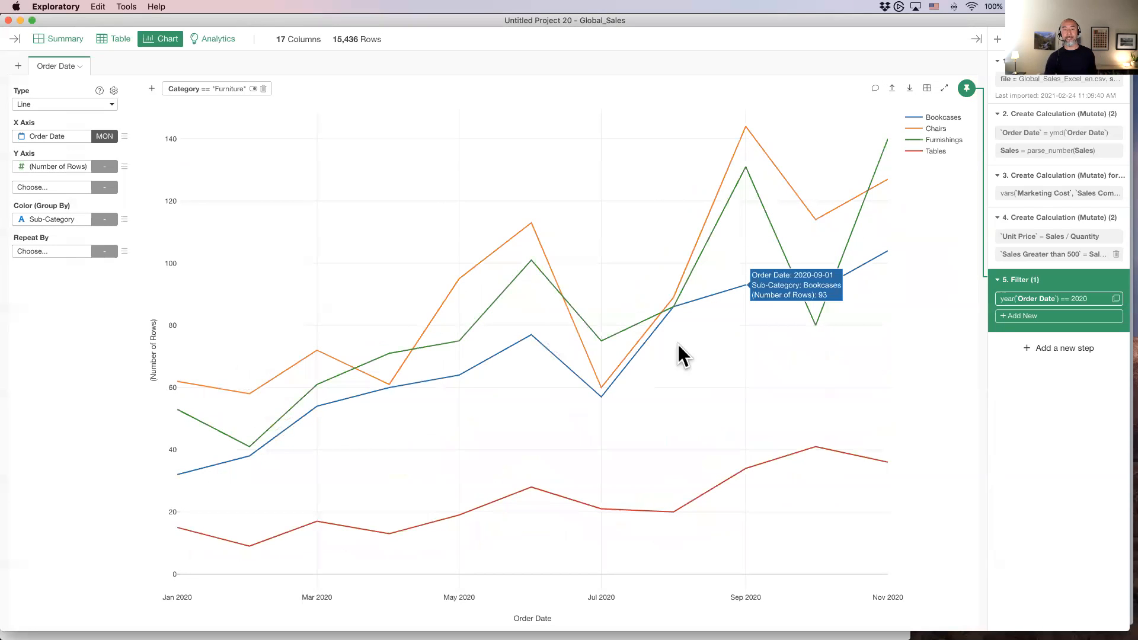
# Check the filtered data in the table view and duplicate the Order Date chart under the name Office
pyautogui.click(111, 38)
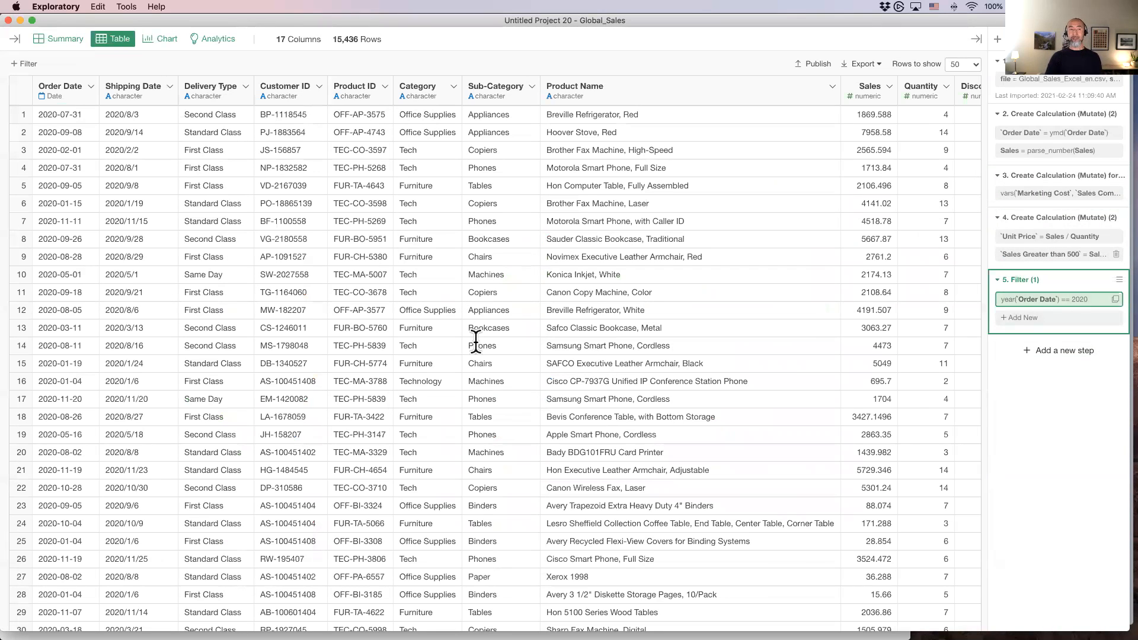
pyautogui.click(168, 39)
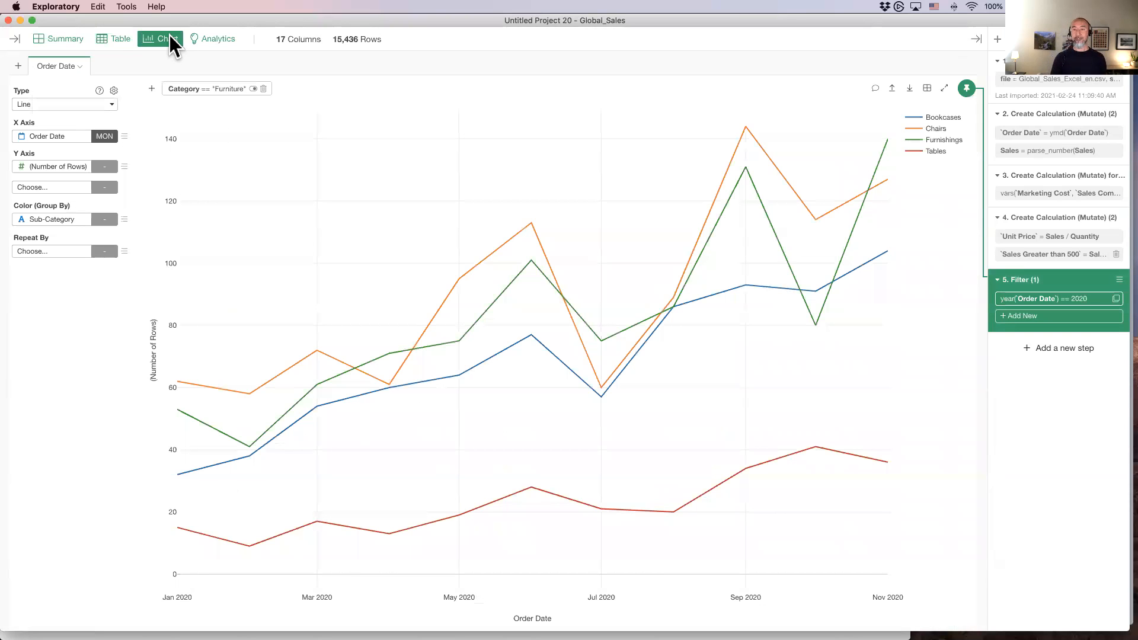
pyautogui.click(80, 67)
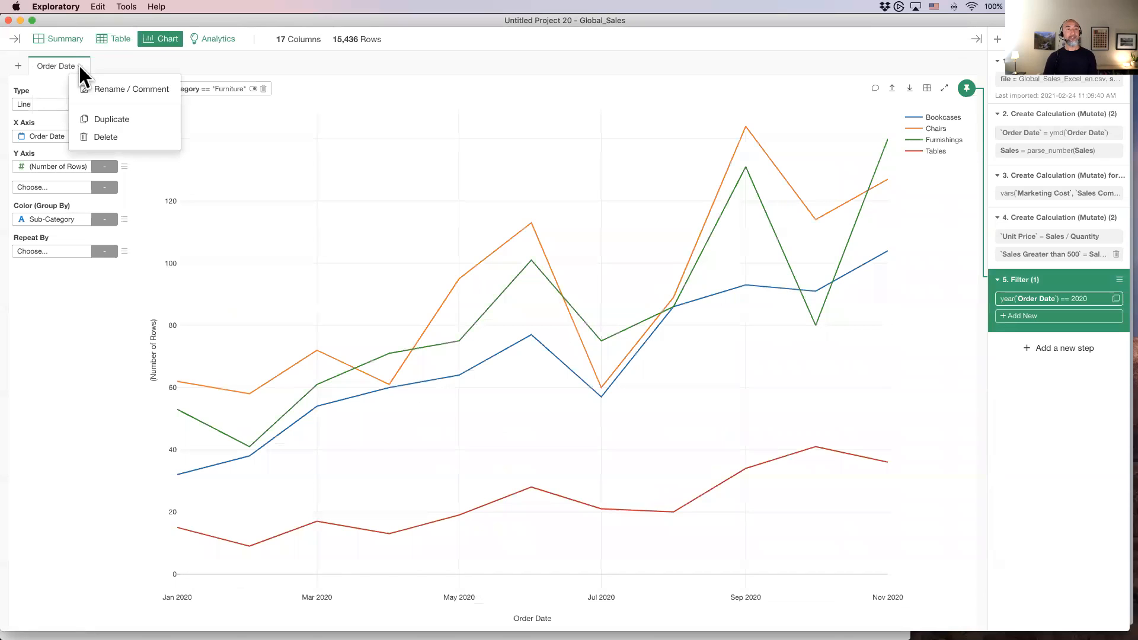
pyautogui.click(127, 119)
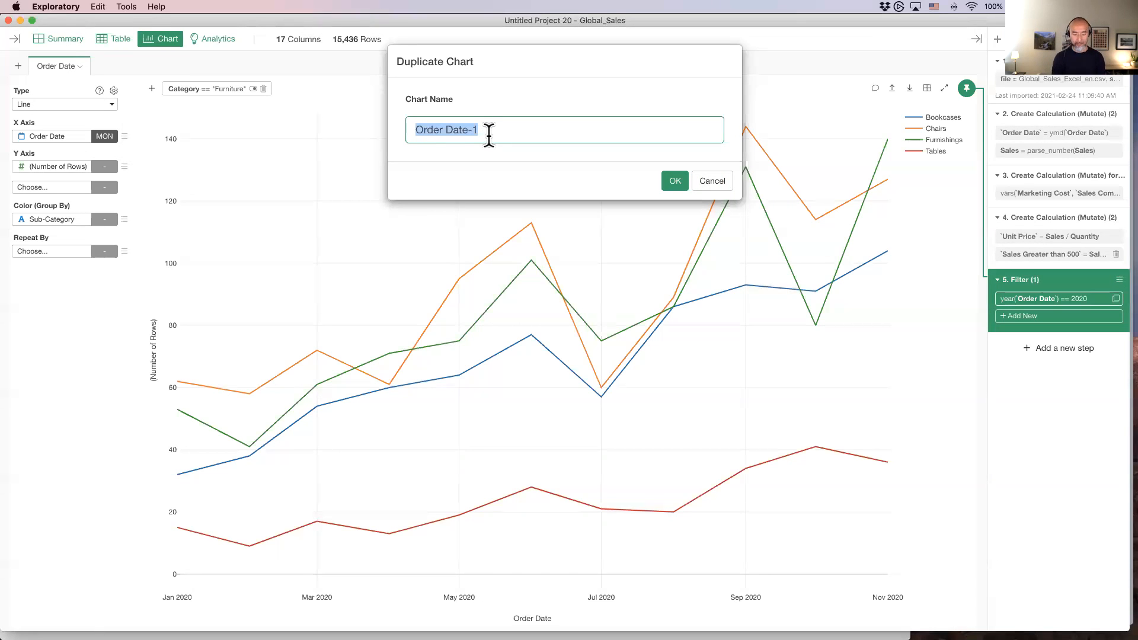
pyautogui.write('Office')
pyautogui.press('Return')
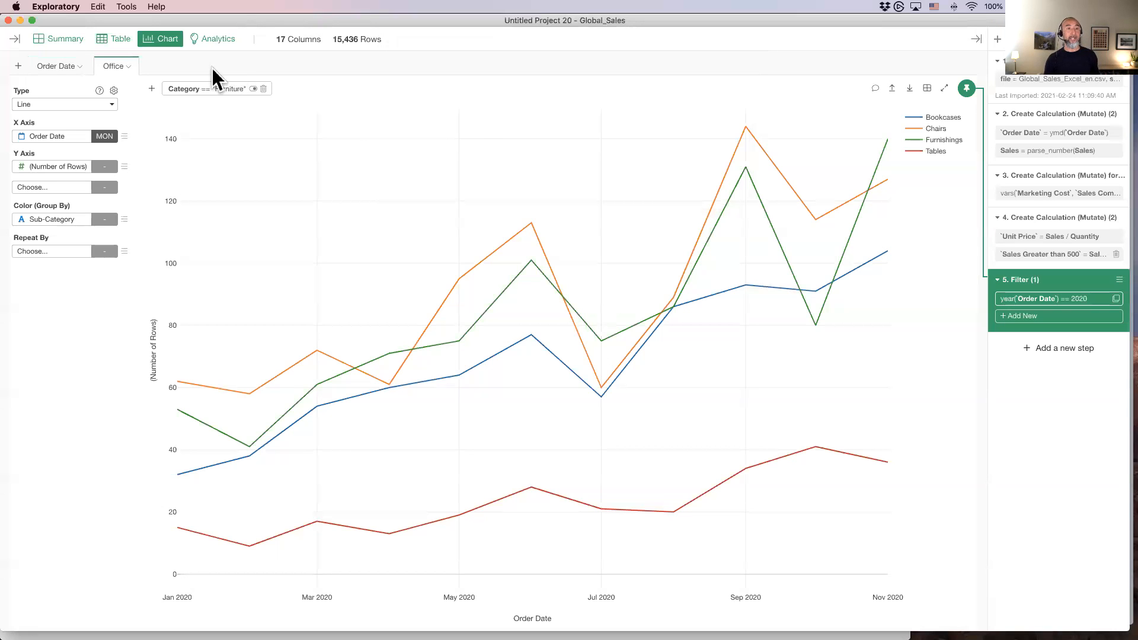
# Change the Office chart's Category filter value to Office Supplies and apply it
pyautogui.click(204, 88)
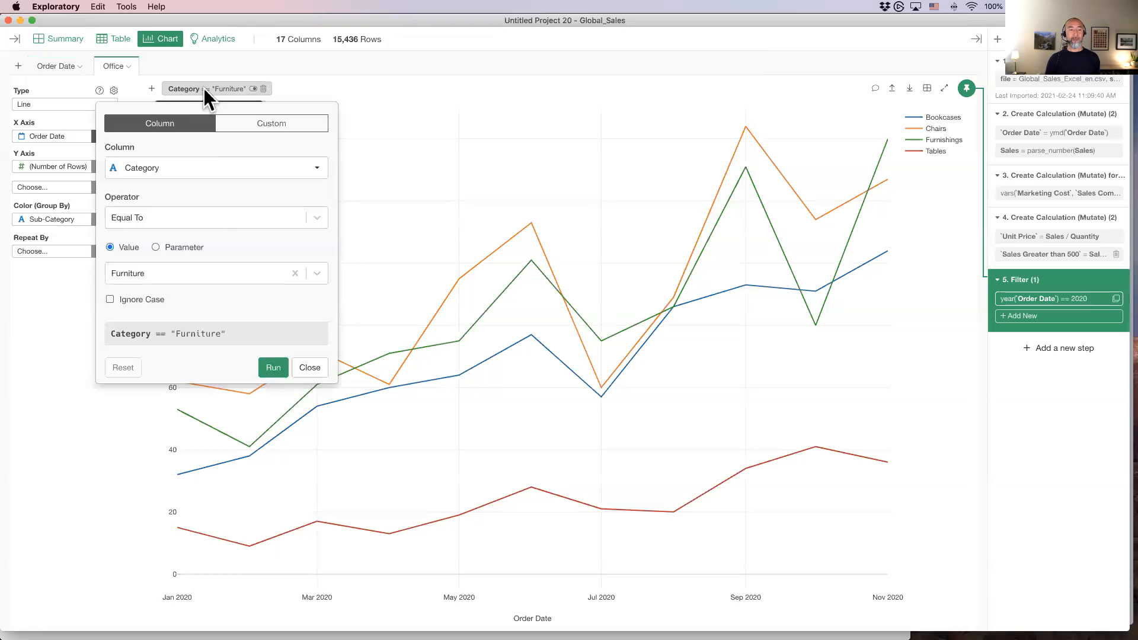
pyautogui.click(211, 276)
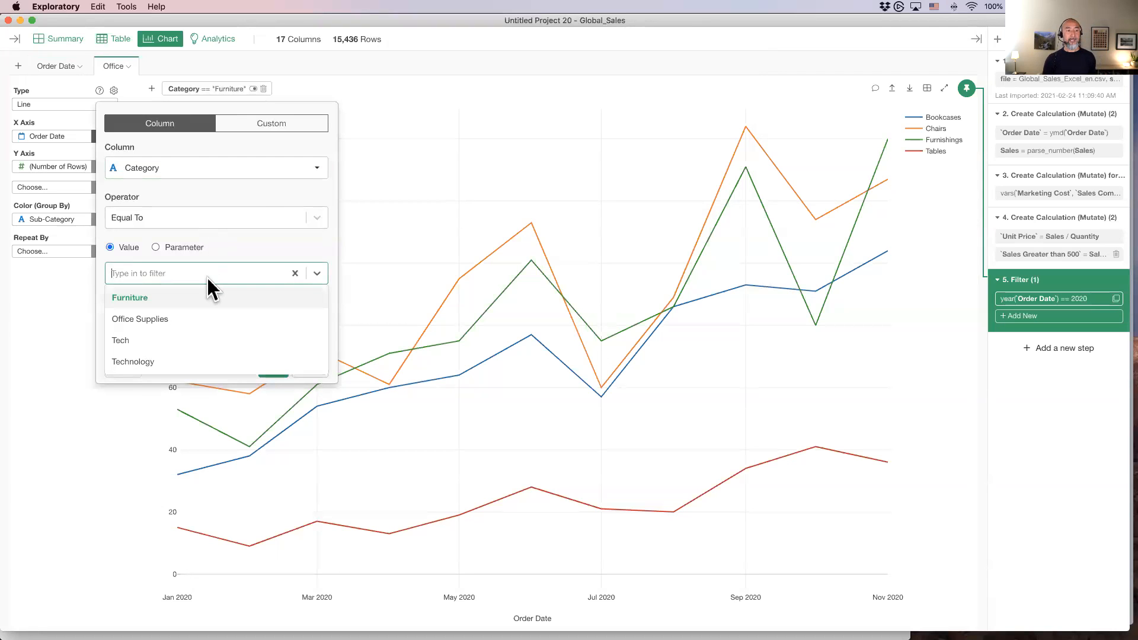
pyautogui.click(208, 320)
pyautogui.click(277, 367)
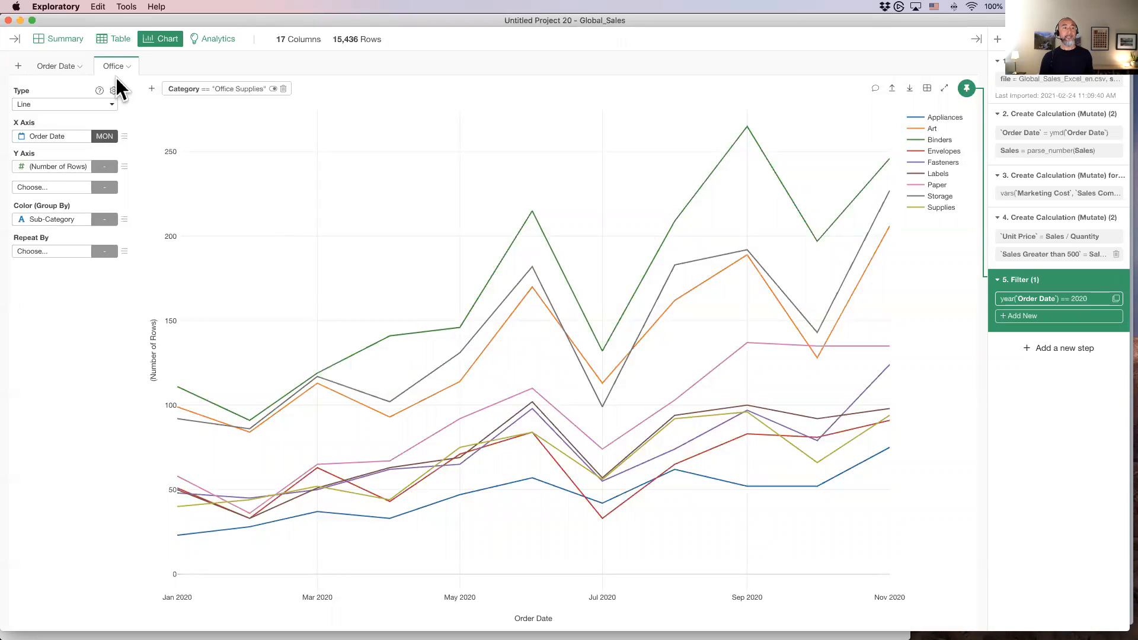
# Switch to the Keynote presentation and play it from slide 101, the data import, calculation and filter flow diagram
pyautogui.moveTo(44, 70)
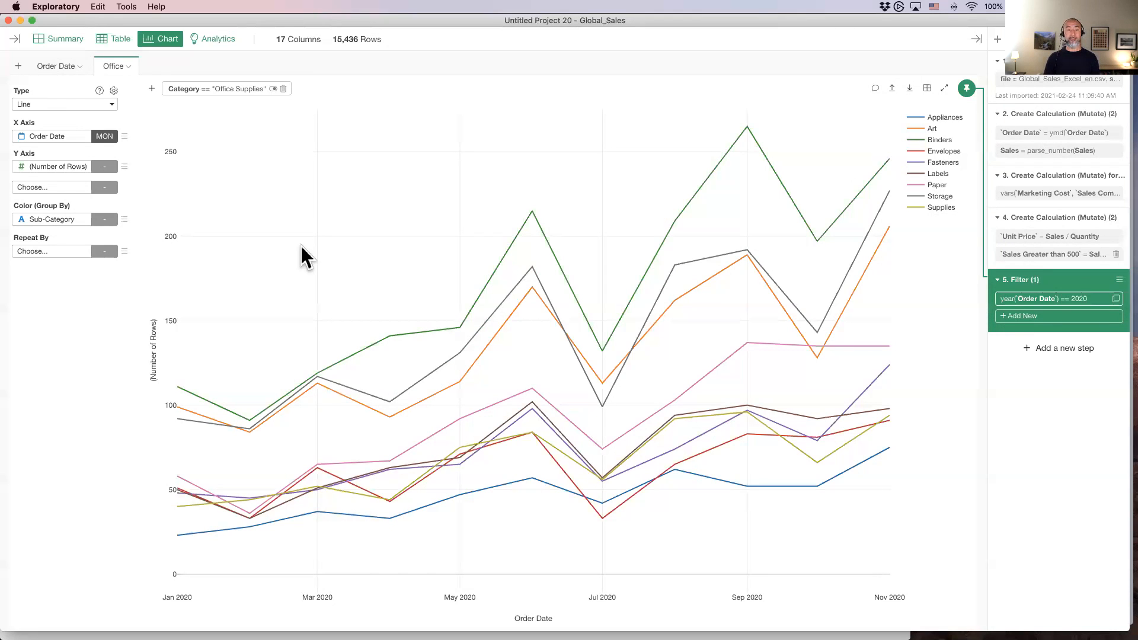
pyautogui.press('super+Tab')
pyautogui.click(361, 307)
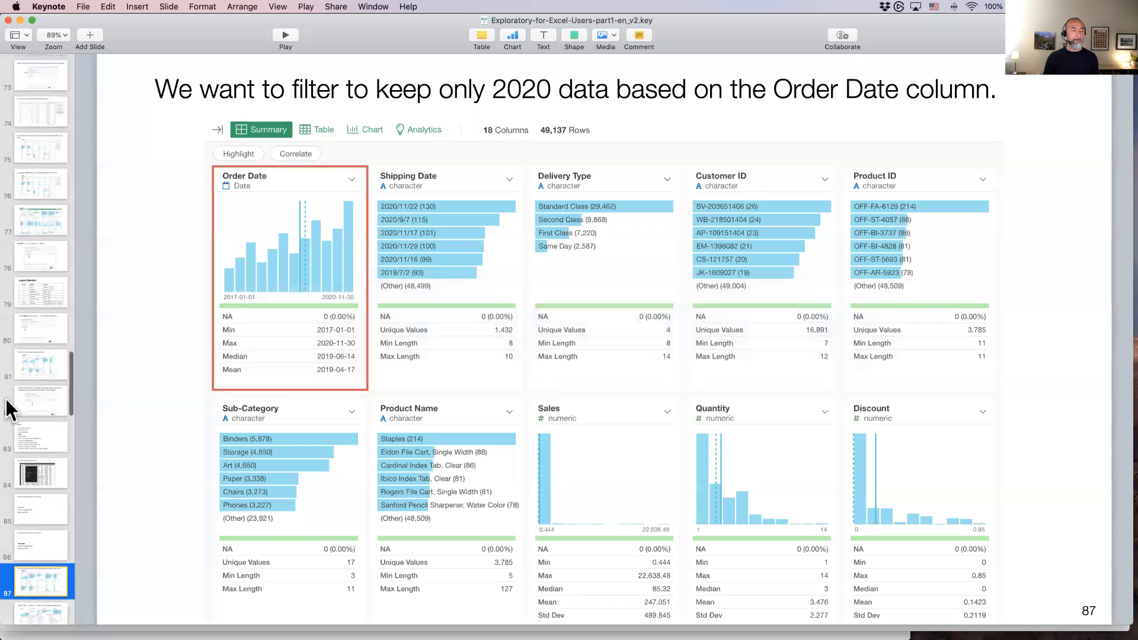
pyautogui.scroll(-5, 31, 380)
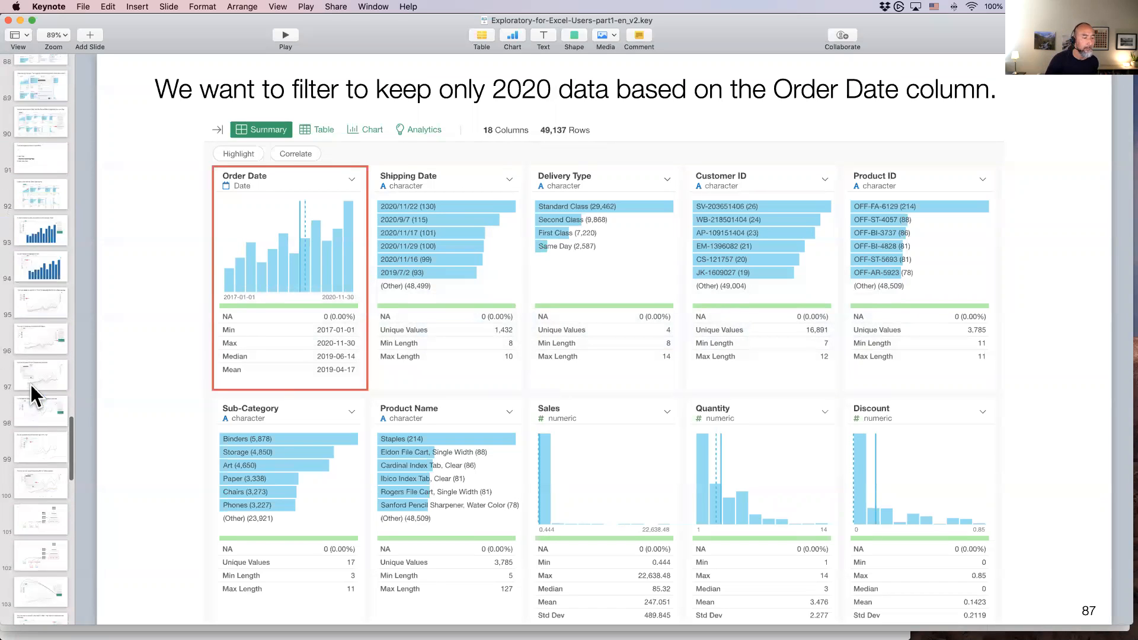
pyautogui.click(30, 475)
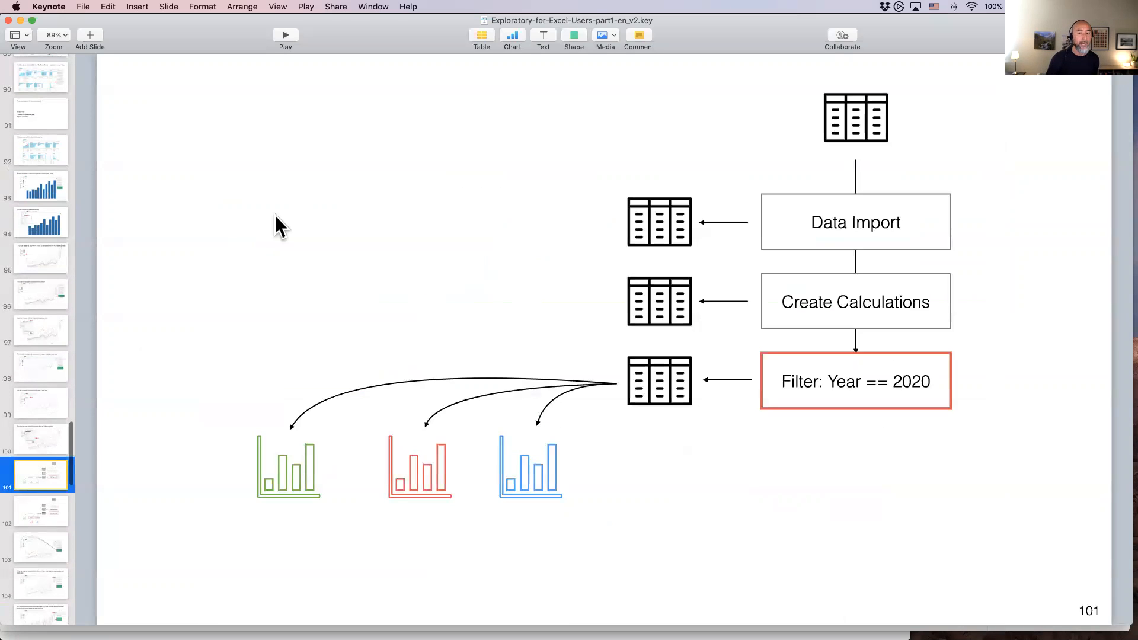
pyautogui.click(281, 39)
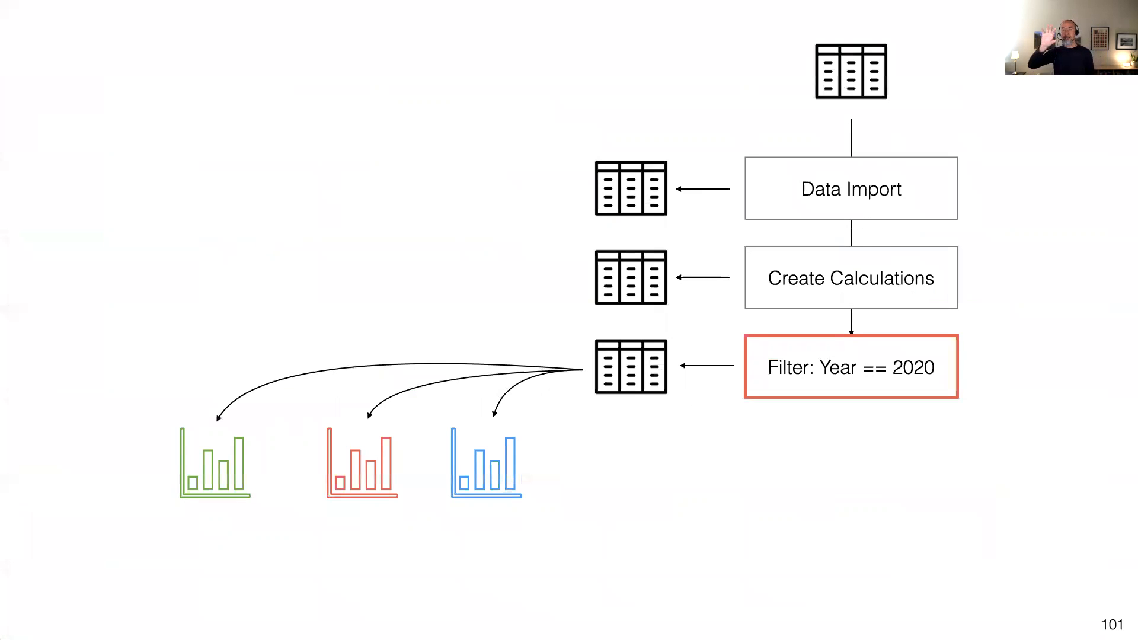
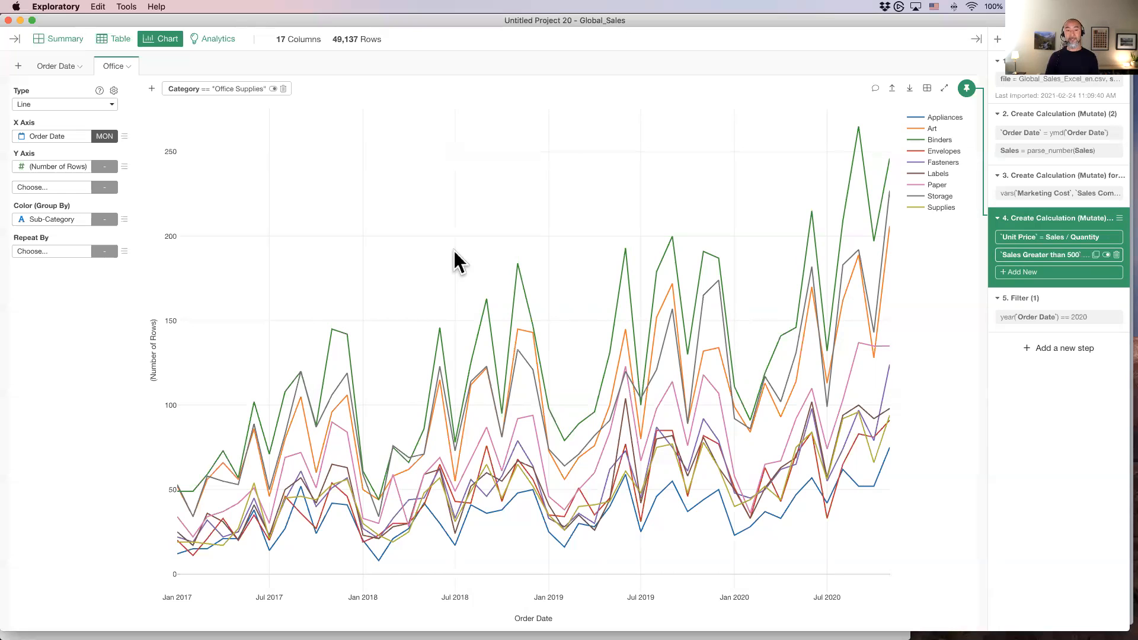
# Switch to Keynote and view slide 106 about the three types of filters
pyautogui.press('super+Tab')
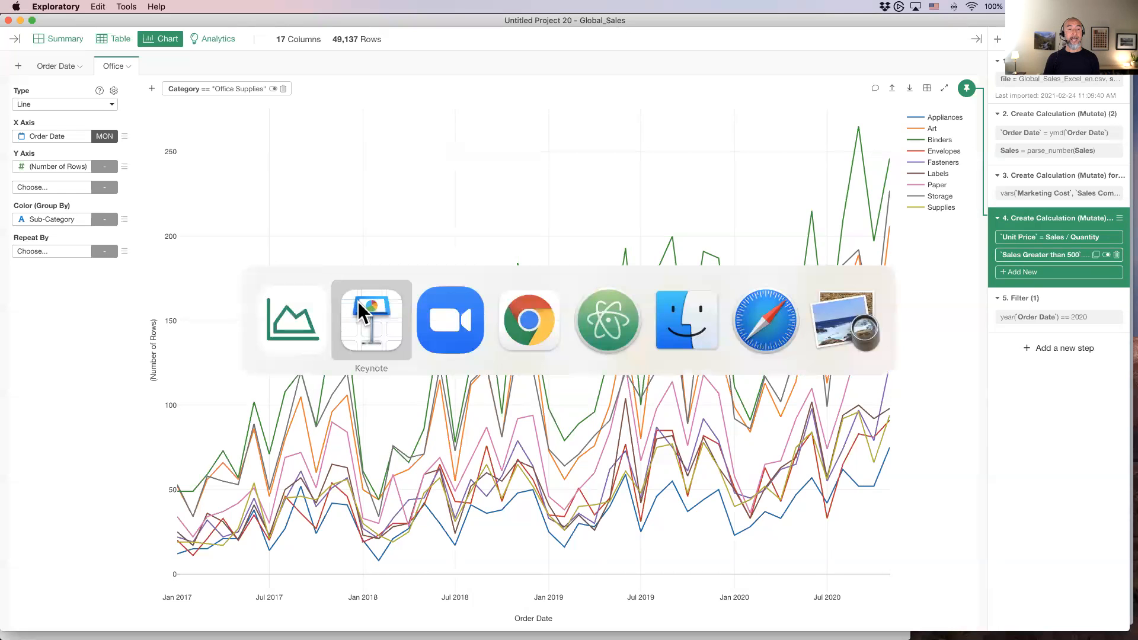
pyautogui.scroll(-10, 37, 454)
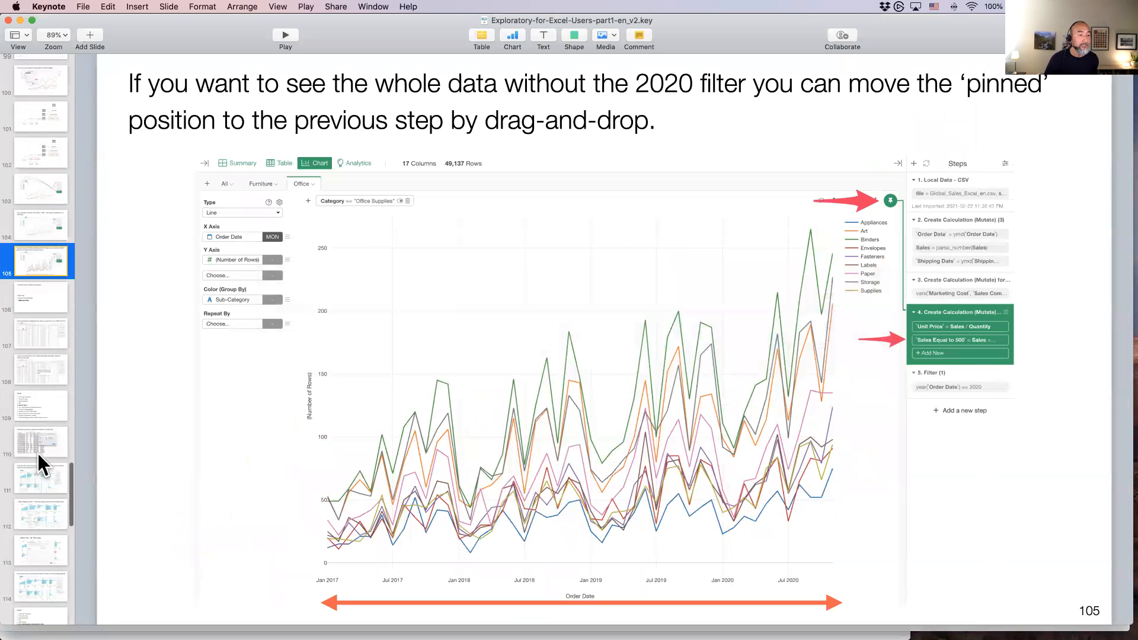
pyautogui.click(23, 283)
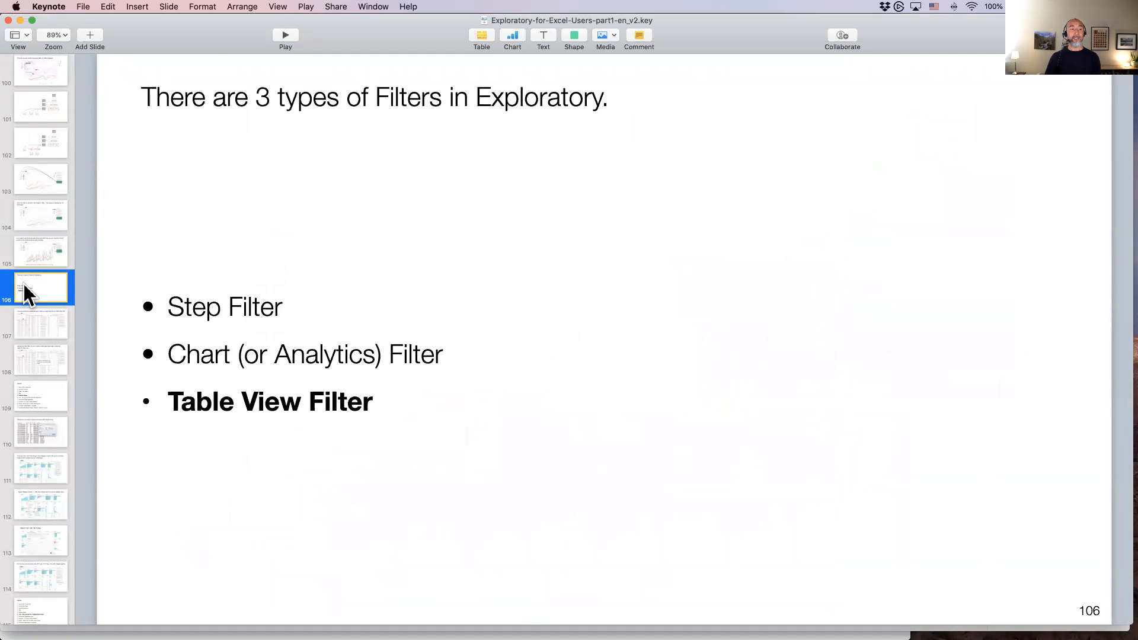
# Return to Exploratory and examine the Product Name values in the table view at the 2020 Filter step
pyautogui.press('super+Tab')
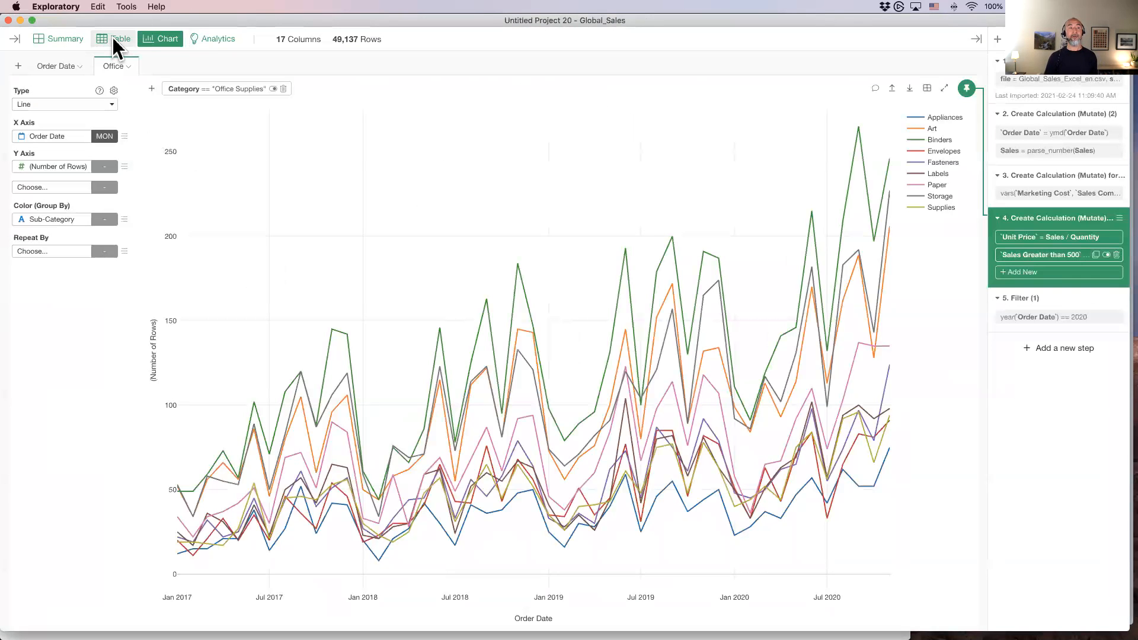
pyautogui.click(112, 38)
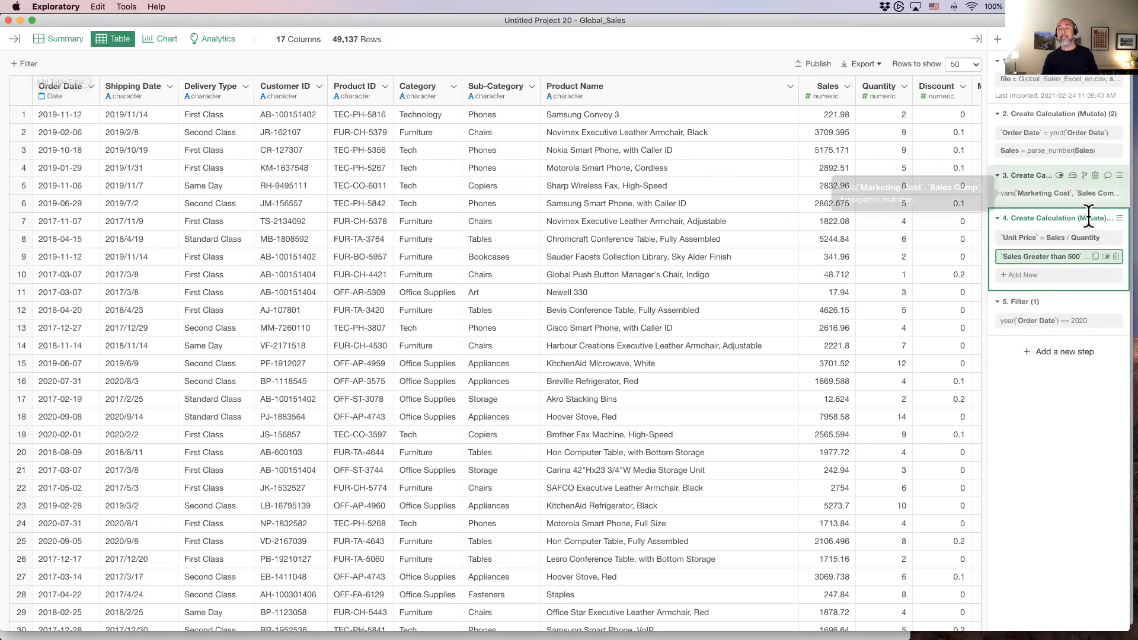
pyautogui.click(1025, 298)
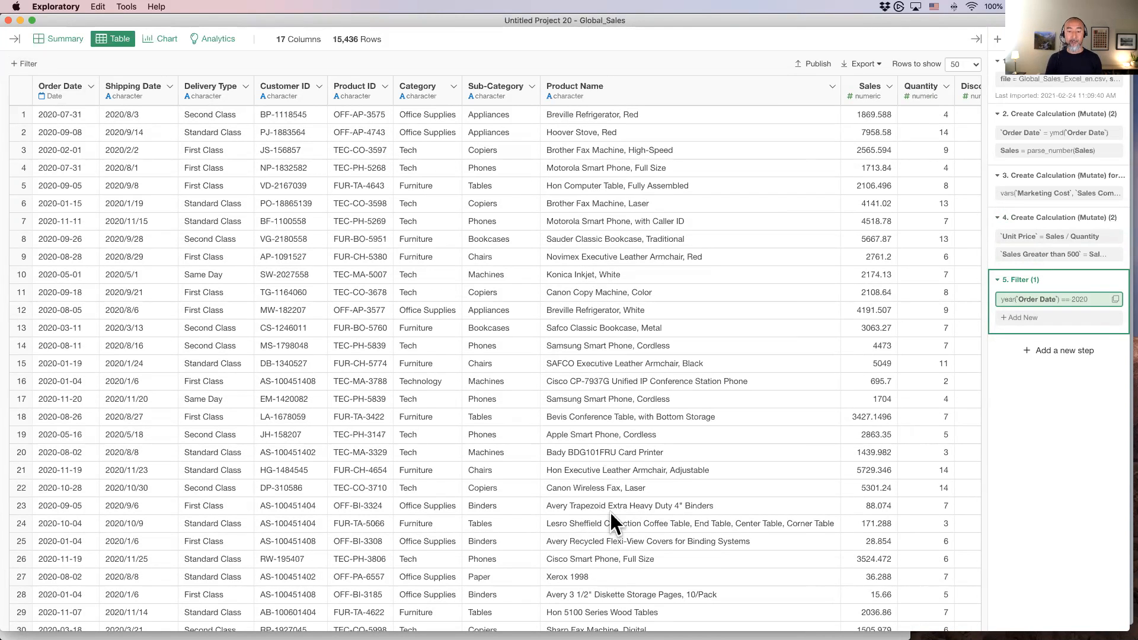
pyautogui.moveTo(606, 561); pyautogui.dragTo(619, 561)
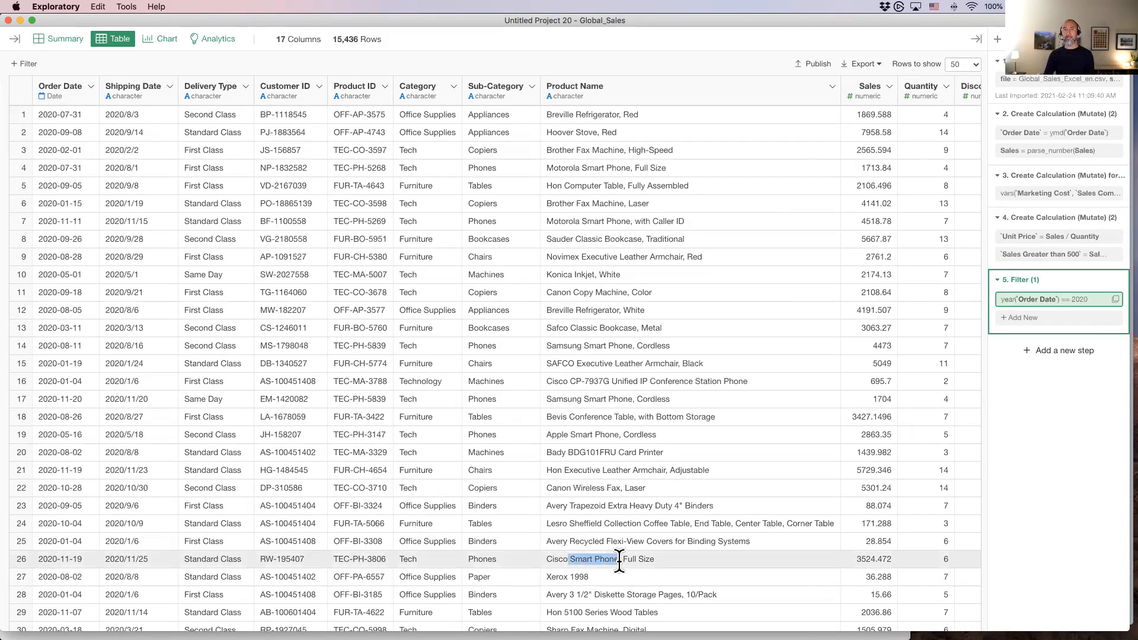
# Add a table view filter where Product Name contains Smart Phone, ignoring case
pyautogui.click(26, 64)
pyautogui.click(57, 94)
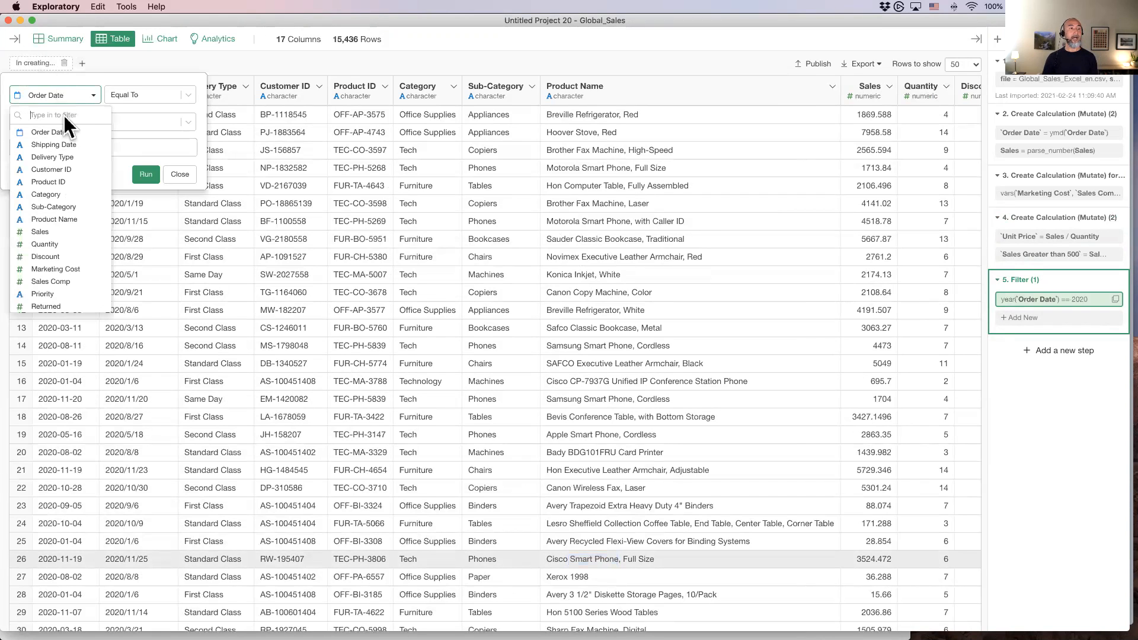
pyautogui.click(78, 218)
pyautogui.click(138, 96)
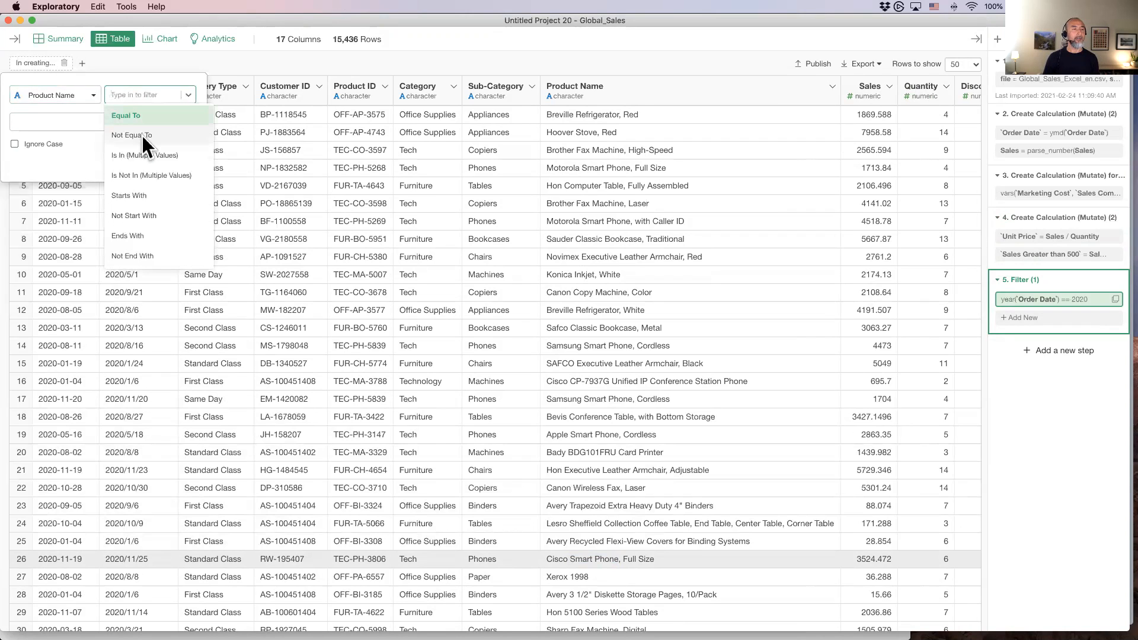
pyautogui.scroll(-4, 140, 236)
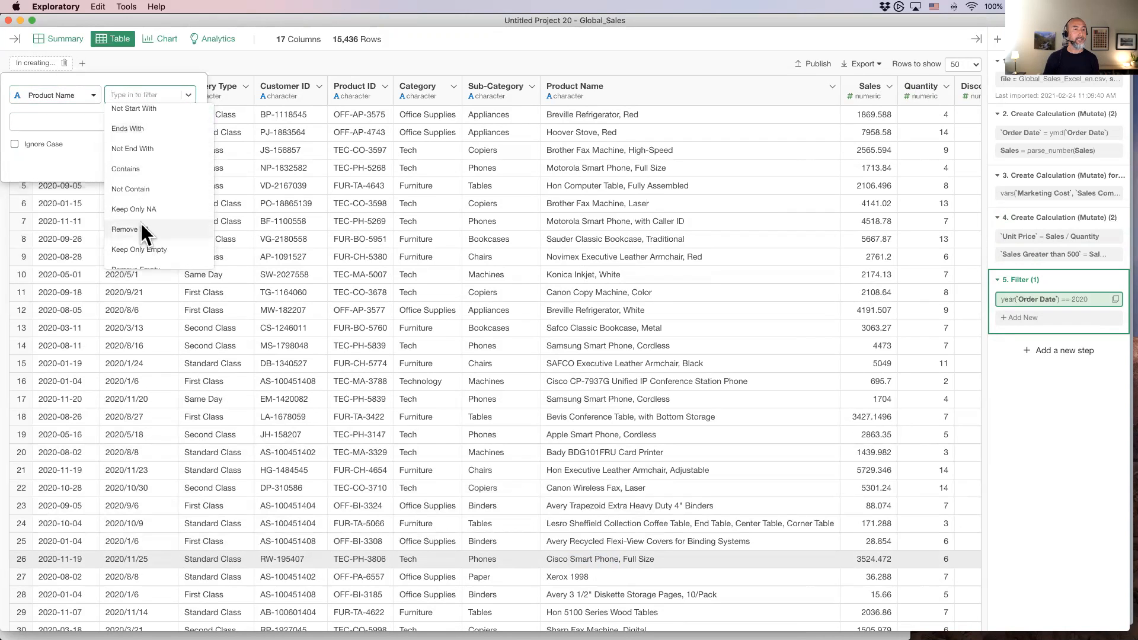
pyautogui.click(141, 170)
pyautogui.click(74, 121)
pyautogui.write('Smart Phone')
pyautogui.click(14, 146)
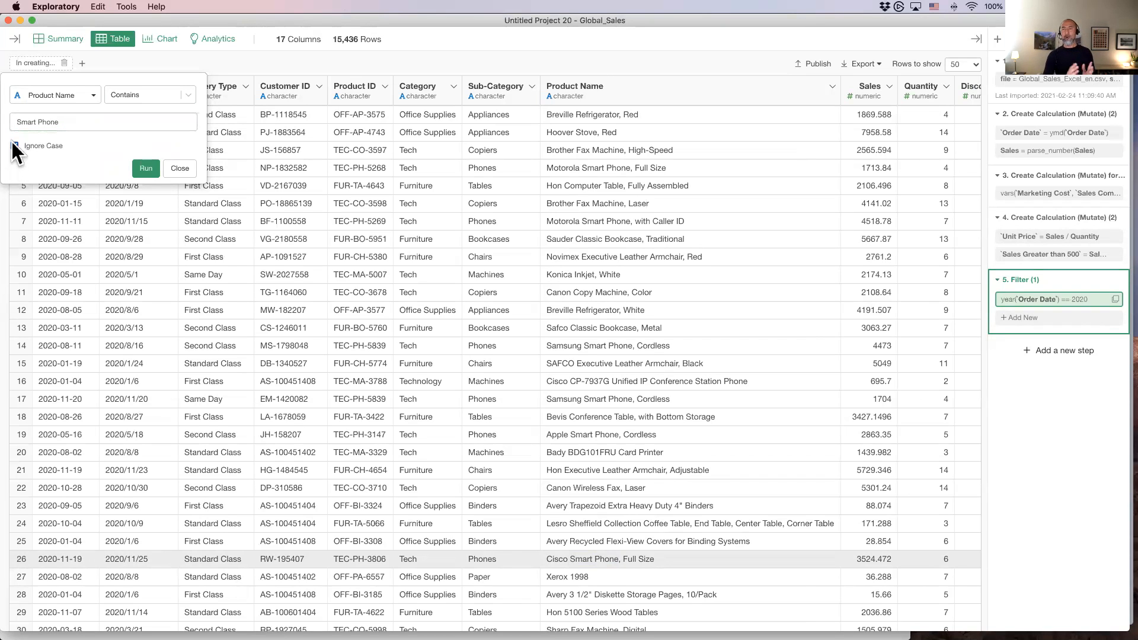
pyautogui.click(146, 169)
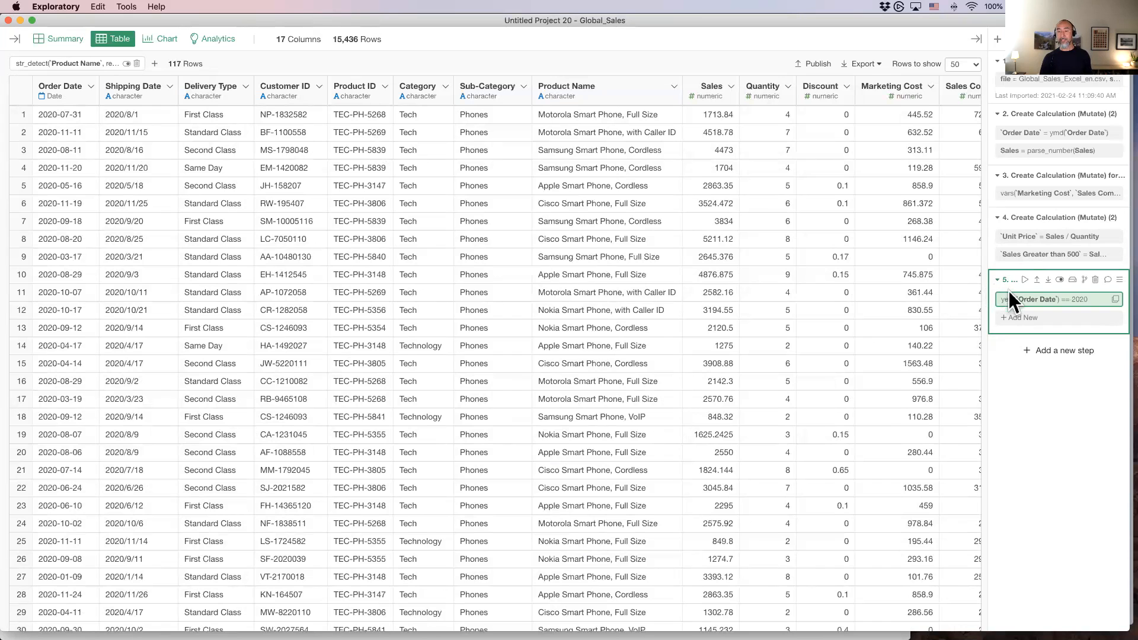
# View the table at the fourth step, Create Calculation, and delete the Product Name table filter
pyautogui.click(1017, 216)
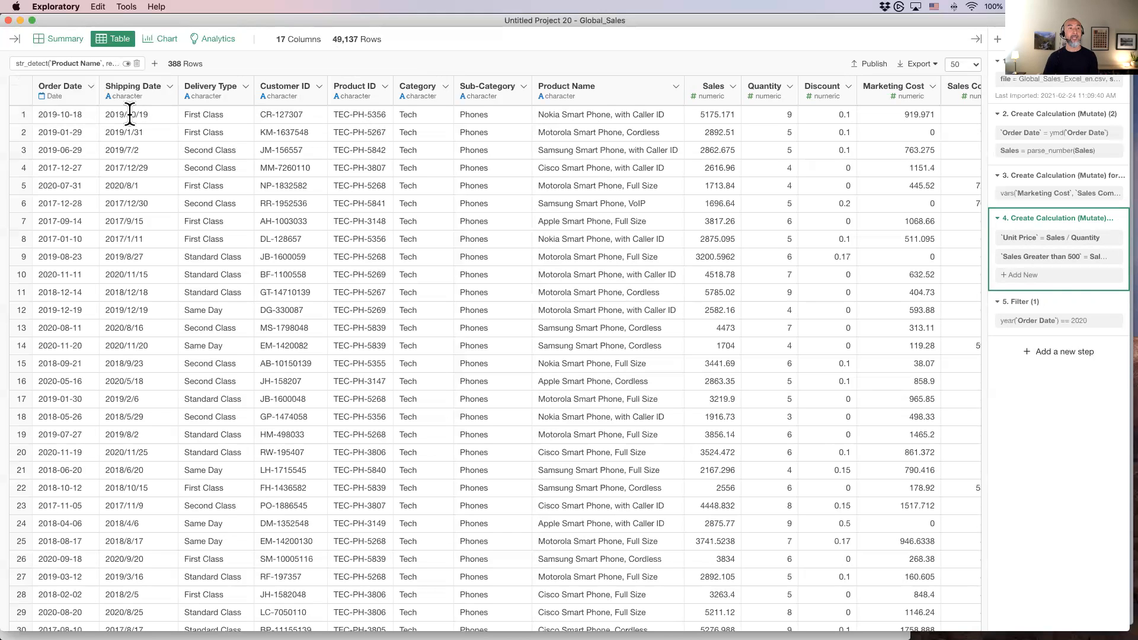
pyautogui.click(136, 63)
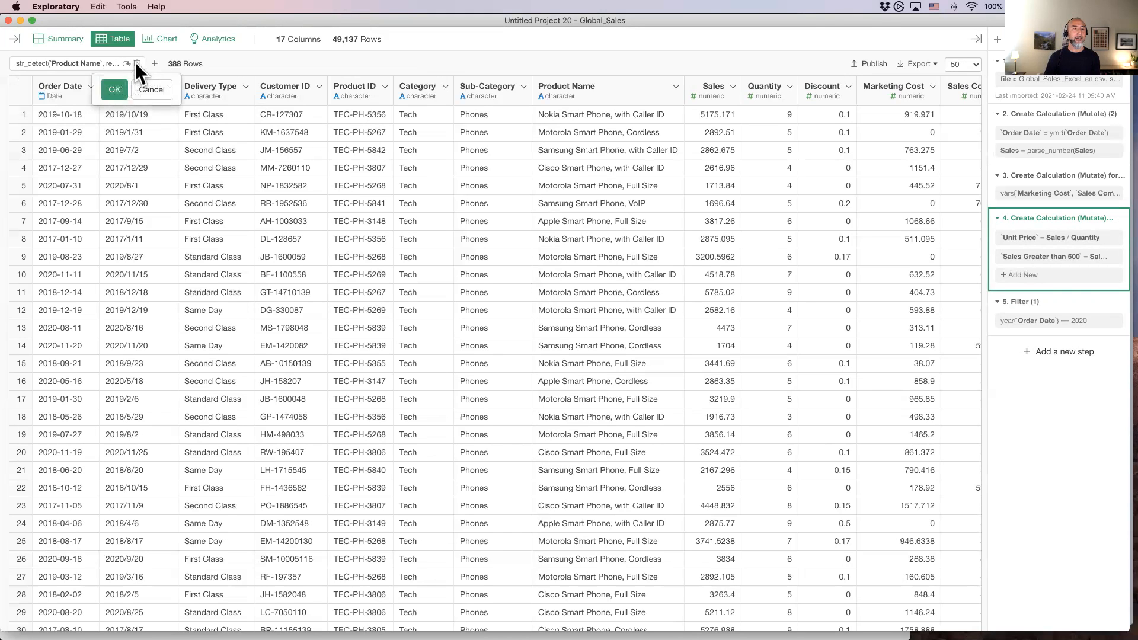
pyautogui.click(115, 90)
# Switch to Keynote and view the Replace Values agenda slide and slide 110 about replacing values
pyautogui.press('super+Tab')
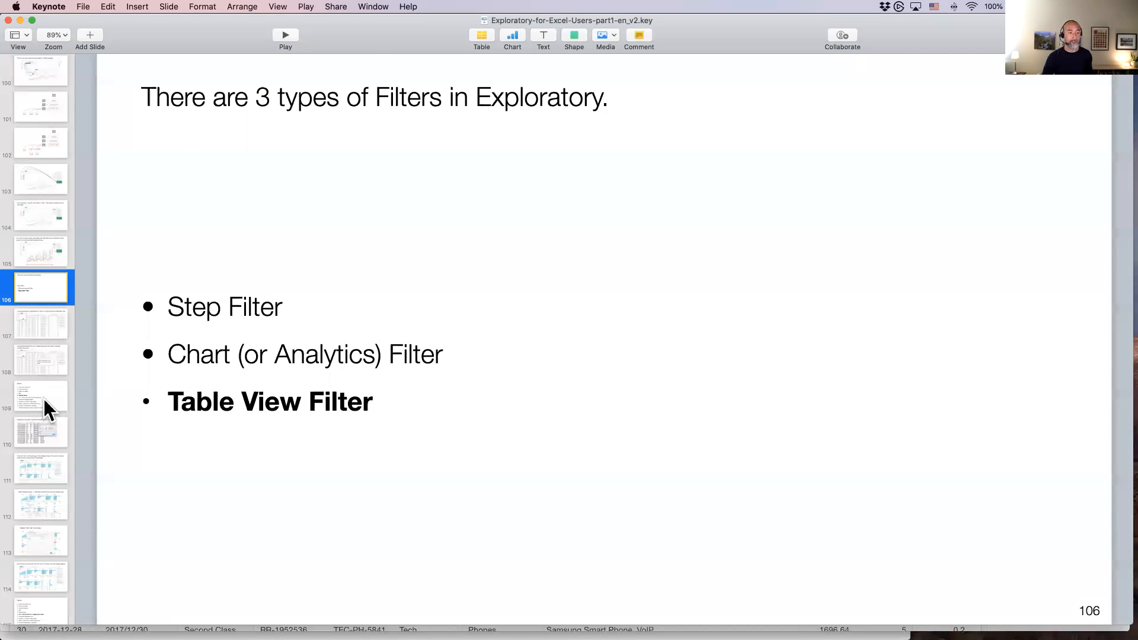
pyautogui.click(44, 400)
pyautogui.scroll(-5, 44, 399)
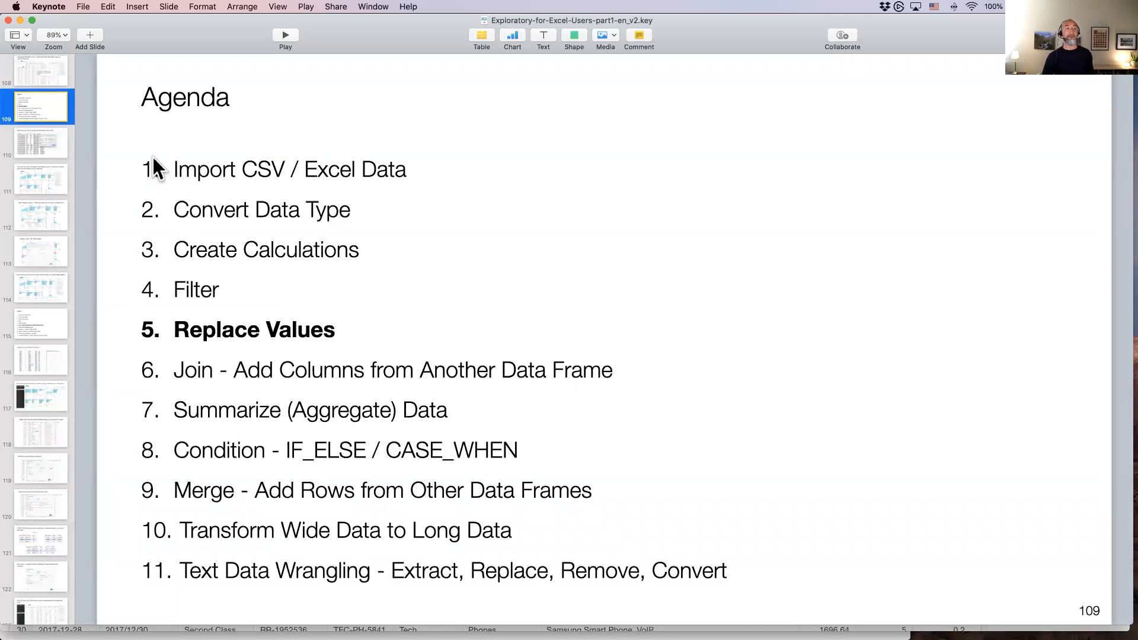
pyautogui.click(44, 137)
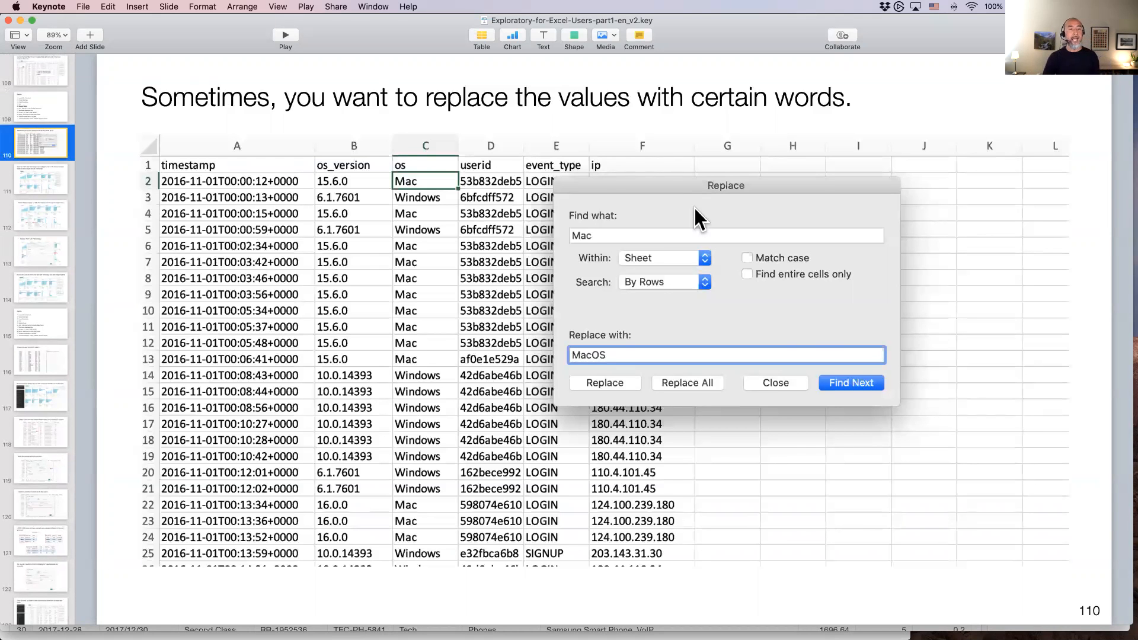
# Switch to Exploratory and examine the Category values in the Global_Sales summary view
pyautogui.press('super+Tab')
pyautogui.click(373, 323)
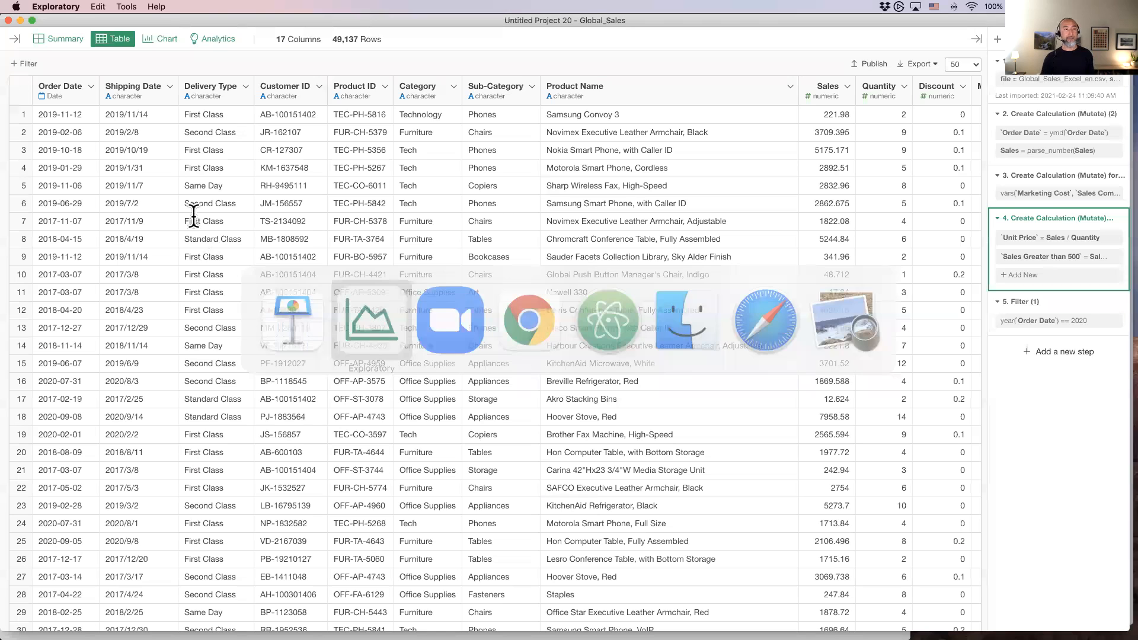
pyautogui.click(62, 34)
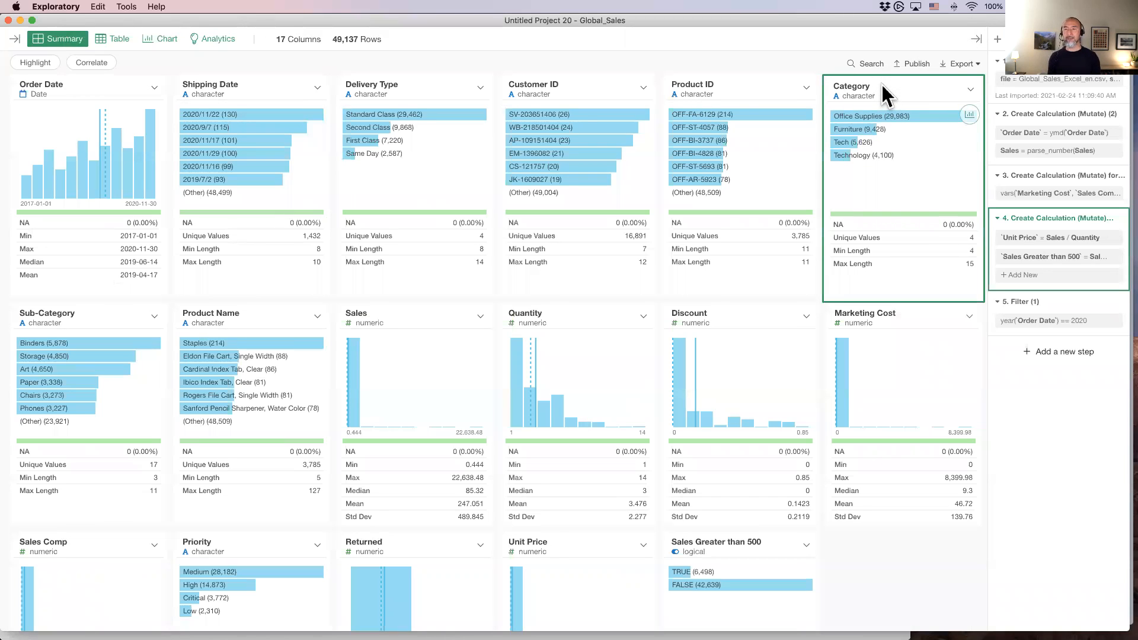
pyautogui.moveTo(847, 157)
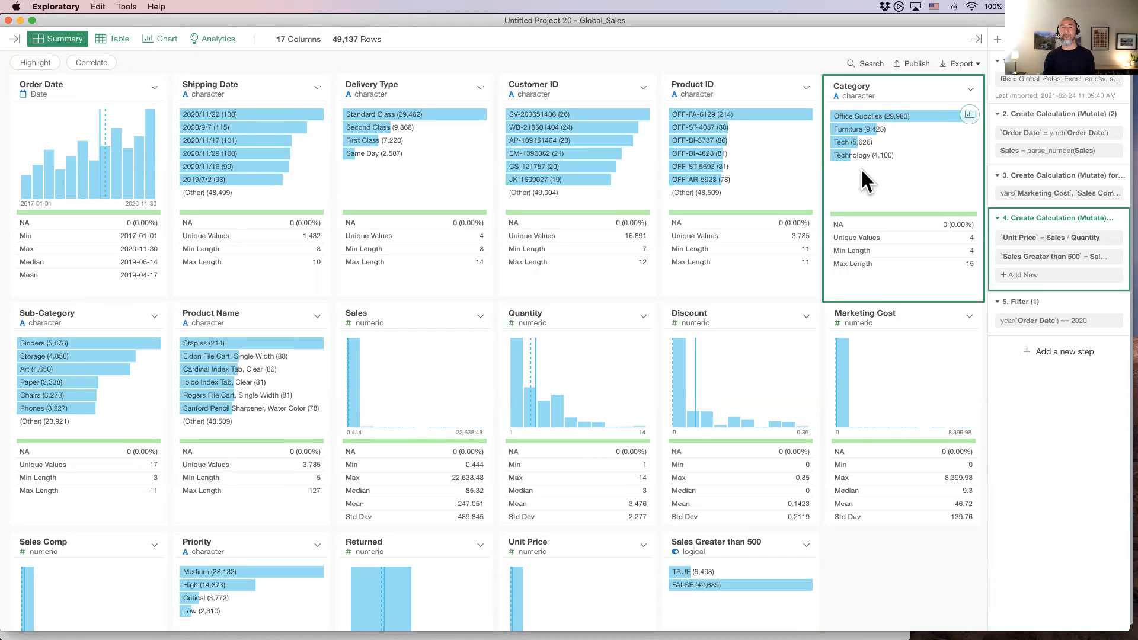
# Replace Tech with Technology in the Category column, overwriting the existing column and setting no default value
pyautogui.click(971, 88)
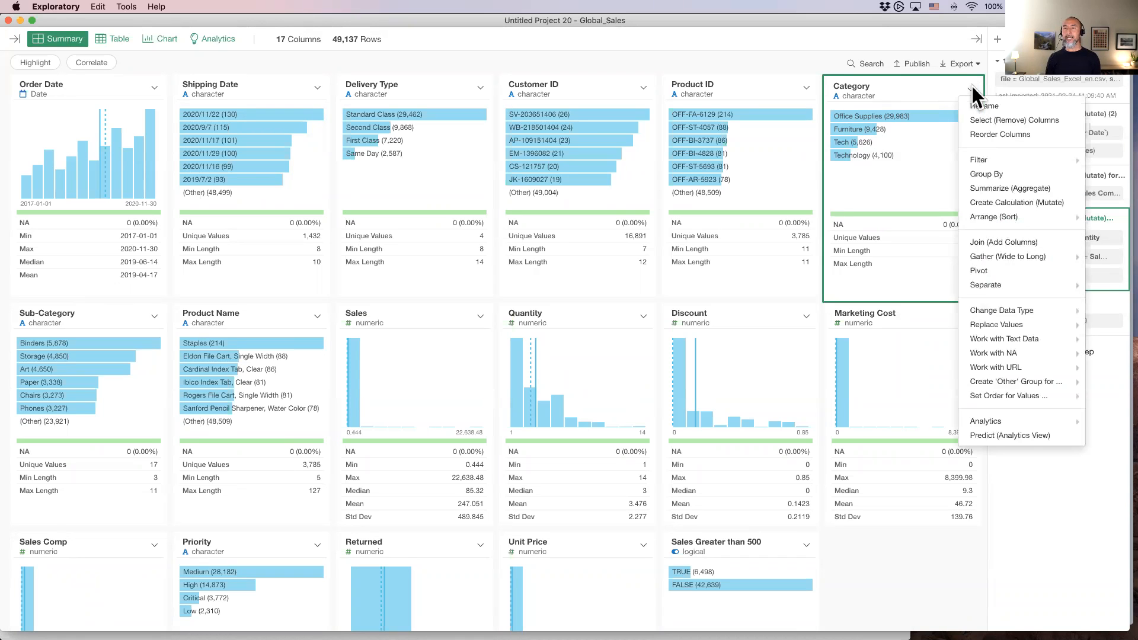
pyautogui.moveTo(990, 325)
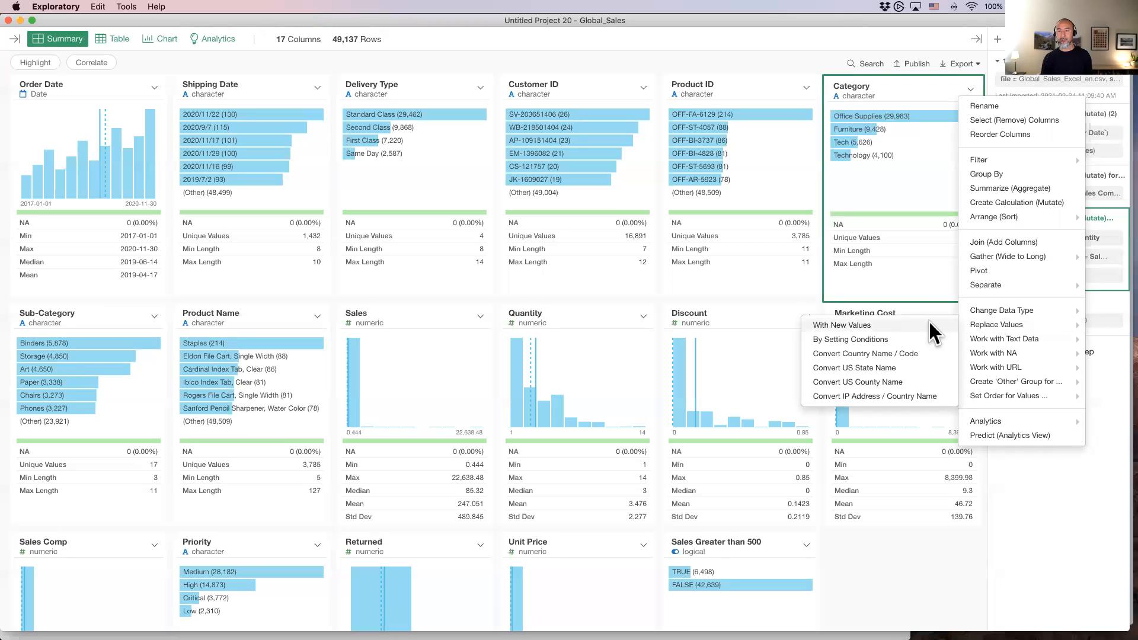
pyautogui.click(870, 325)
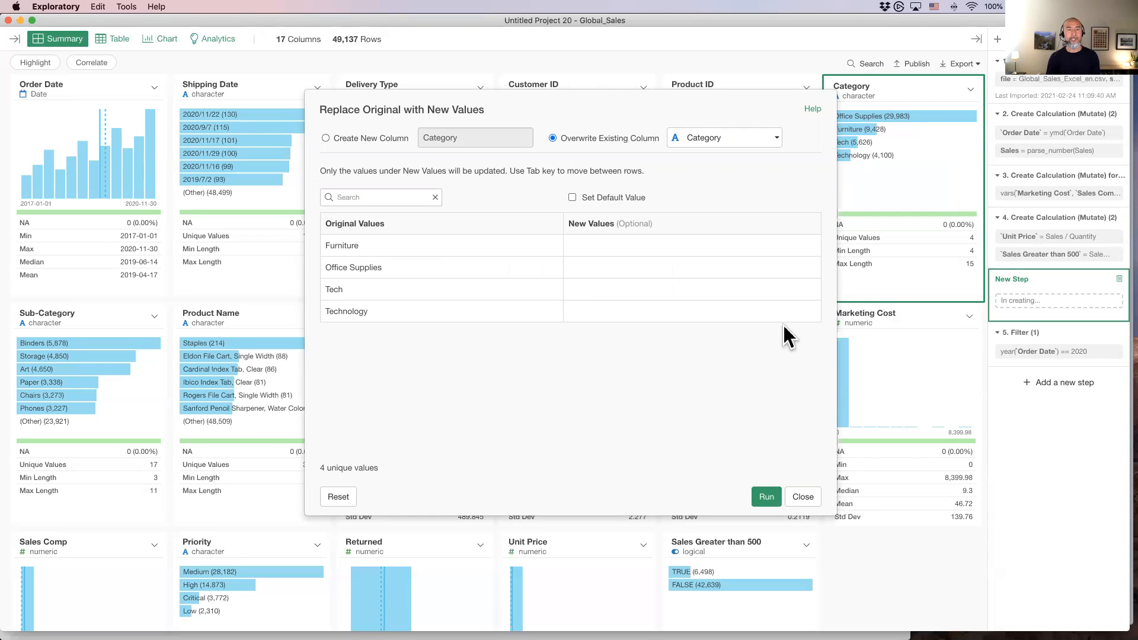
pyautogui.click(632, 290)
pyautogui.write('Te')
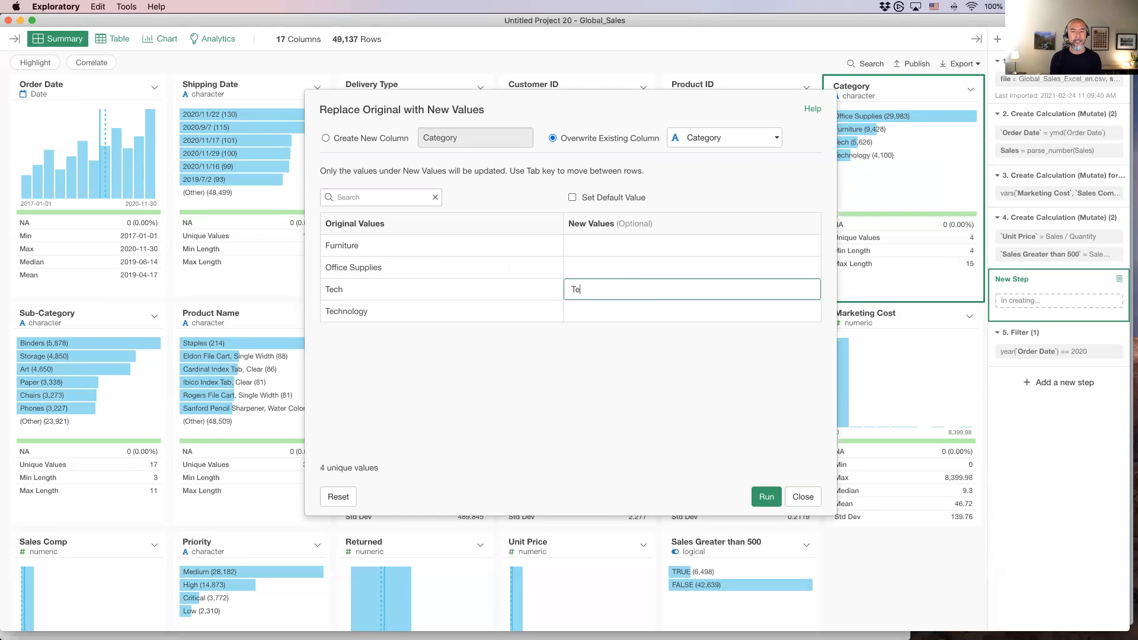
pyautogui.write('chnology')
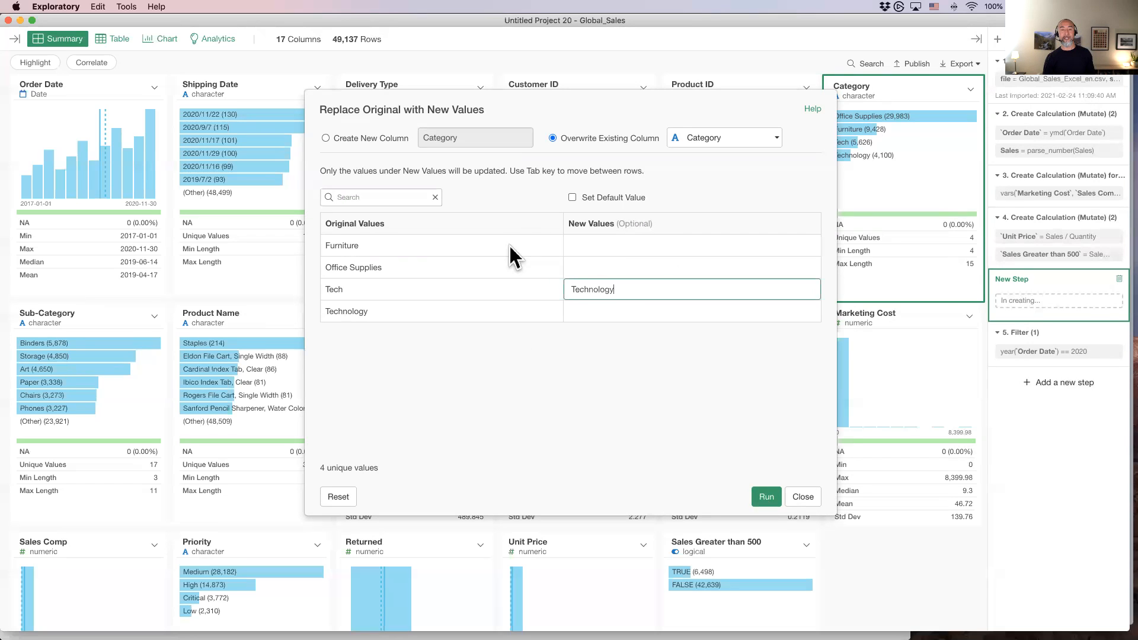
pyautogui.click(571, 196)
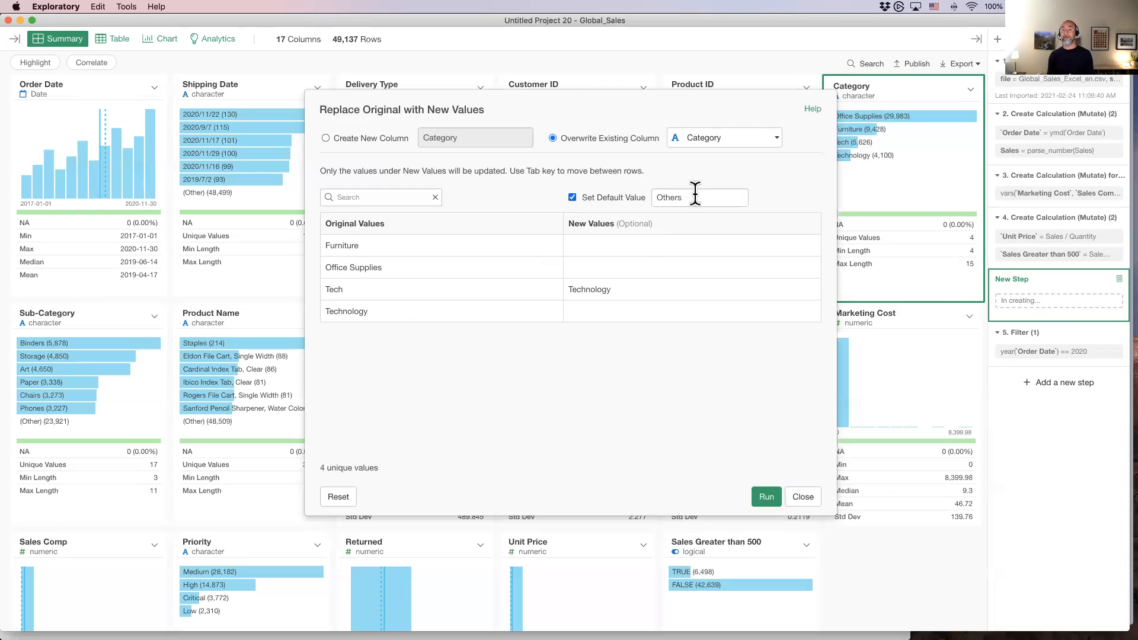
pyautogui.click(572, 197)
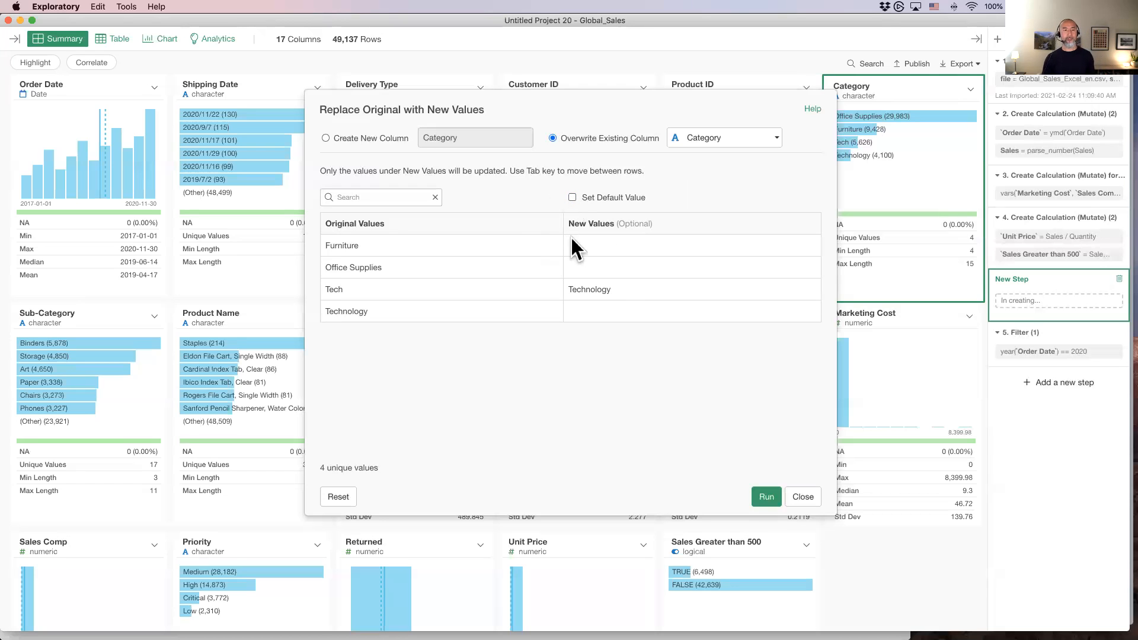
pyautogui.click(765, 498)
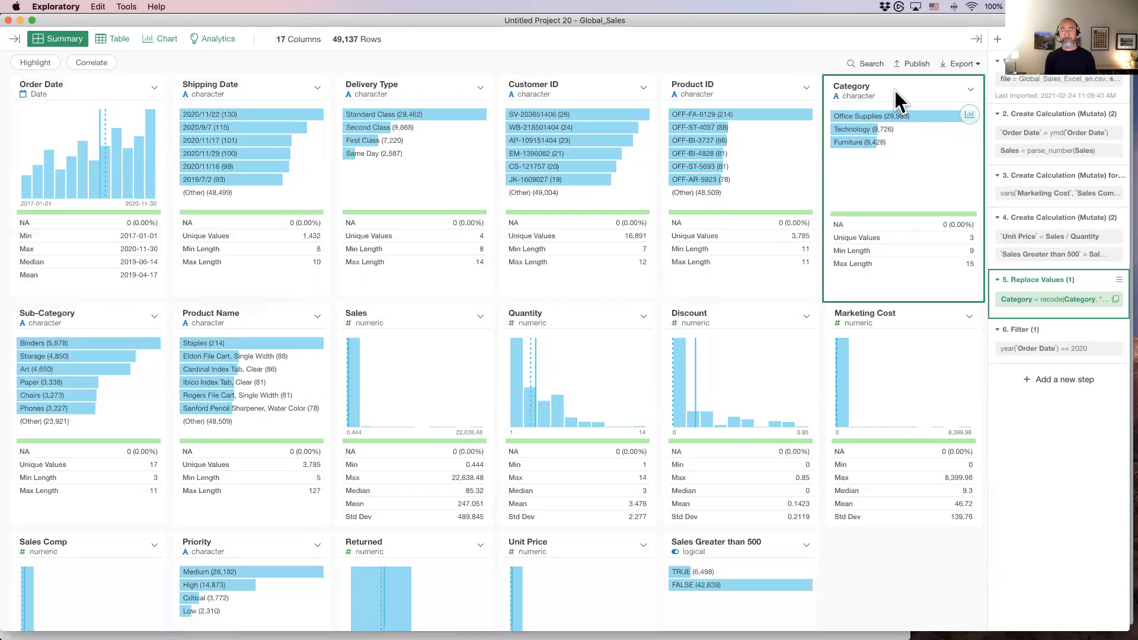
# Switch to Keynote and present the Join agenda slide through slide 117 about bringing customer attributes into the Sales data
pyautogui.press('super+Tab')
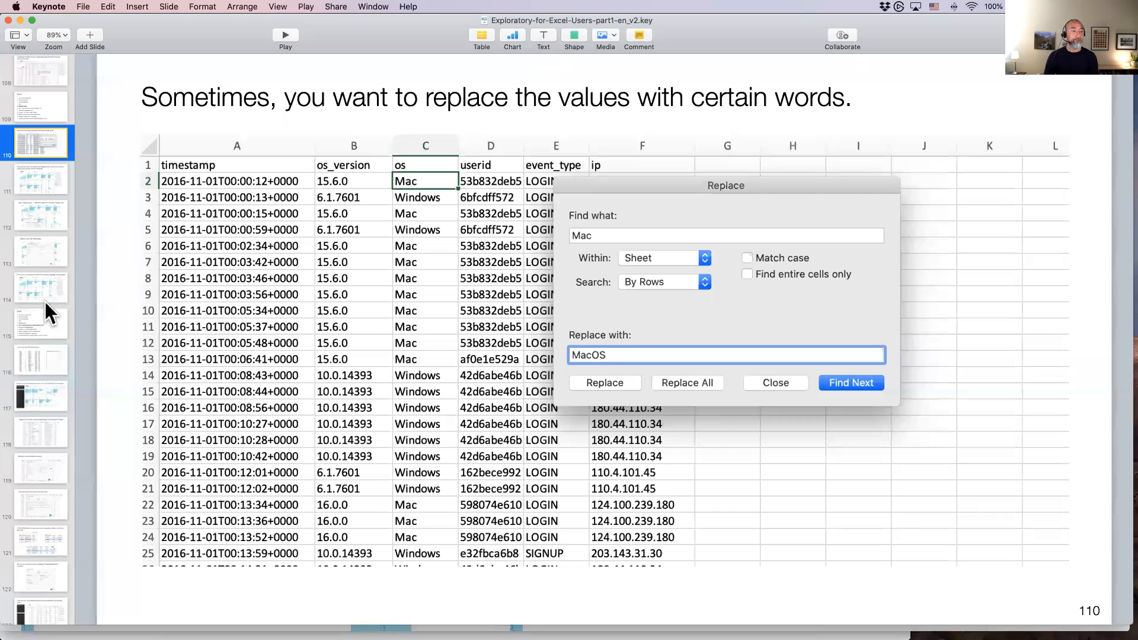
pyautogui.click(38, 325)
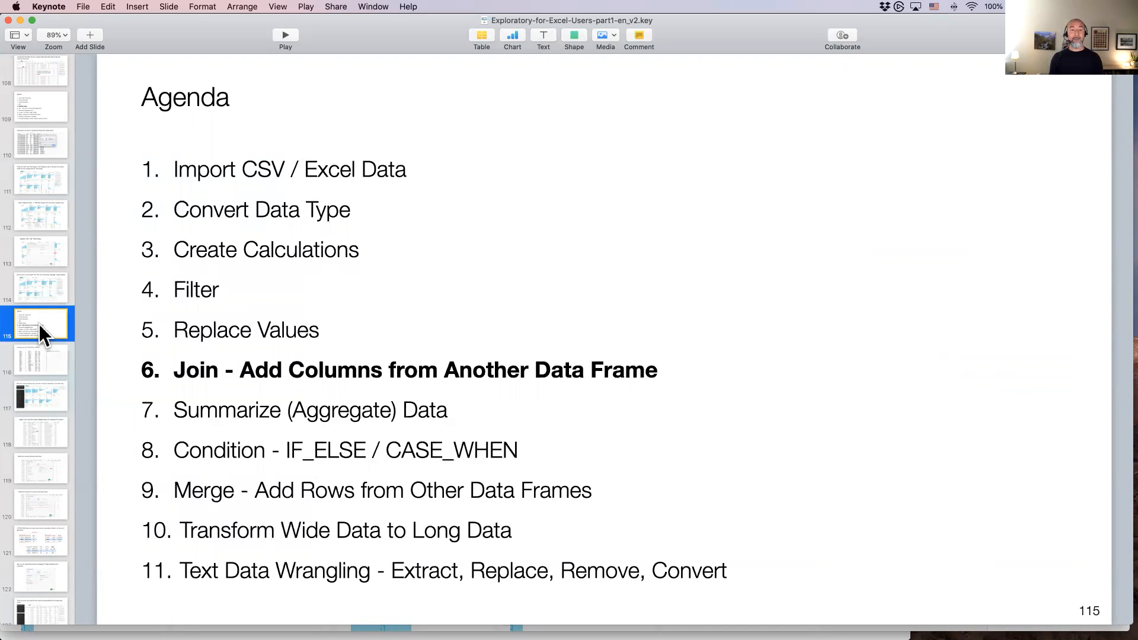
pyautogui.click(286, 36)
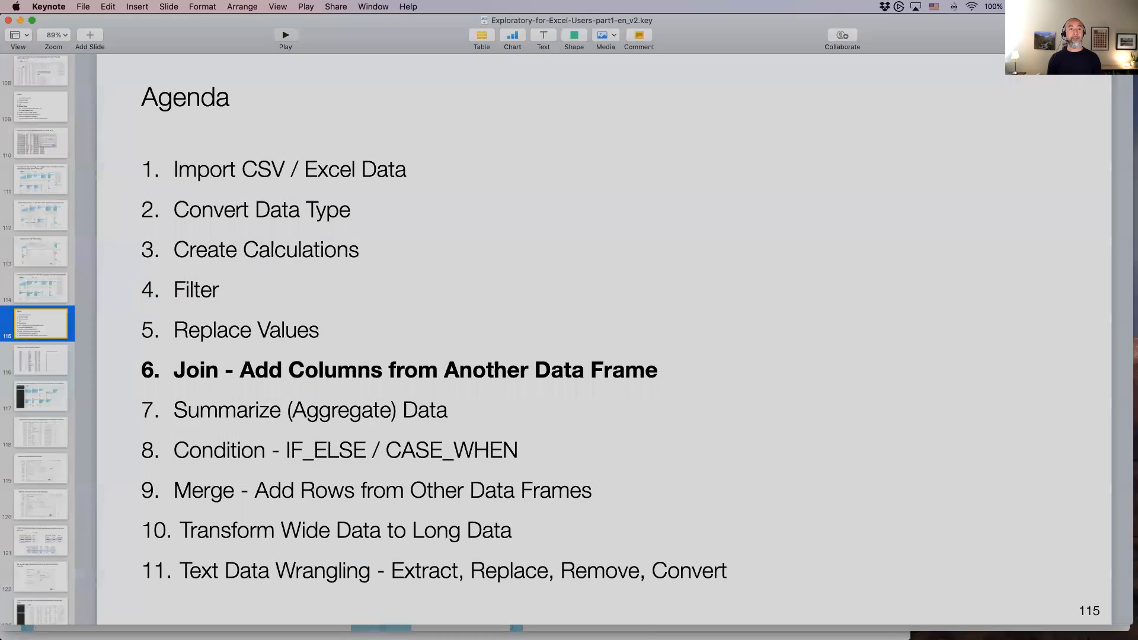
pyautogui.press('Right')
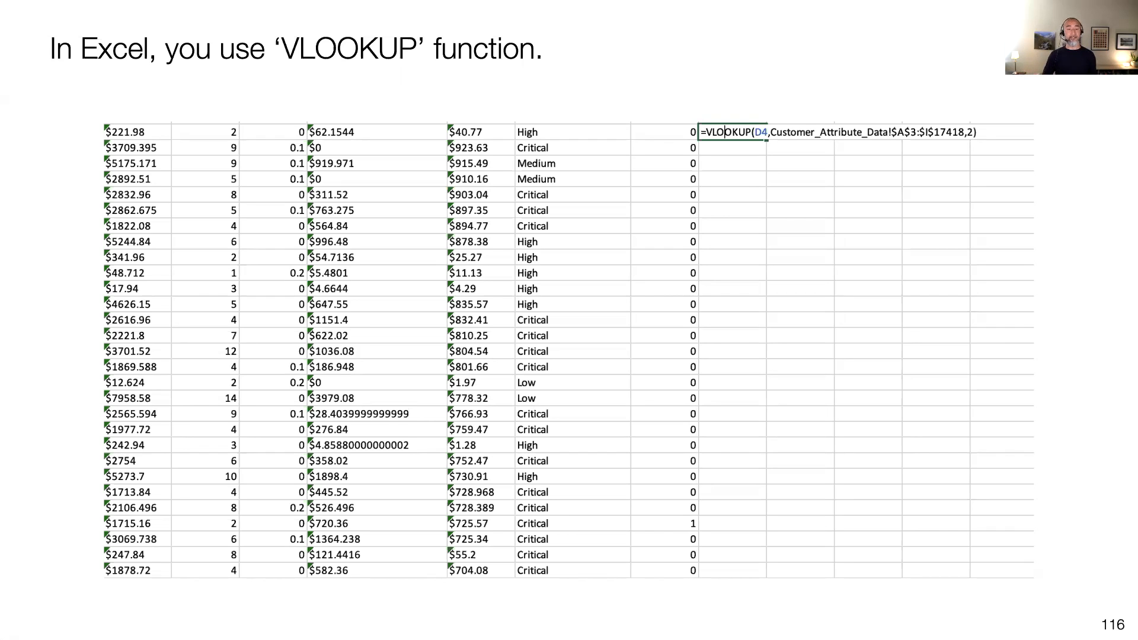
pyautogui.press('Right')
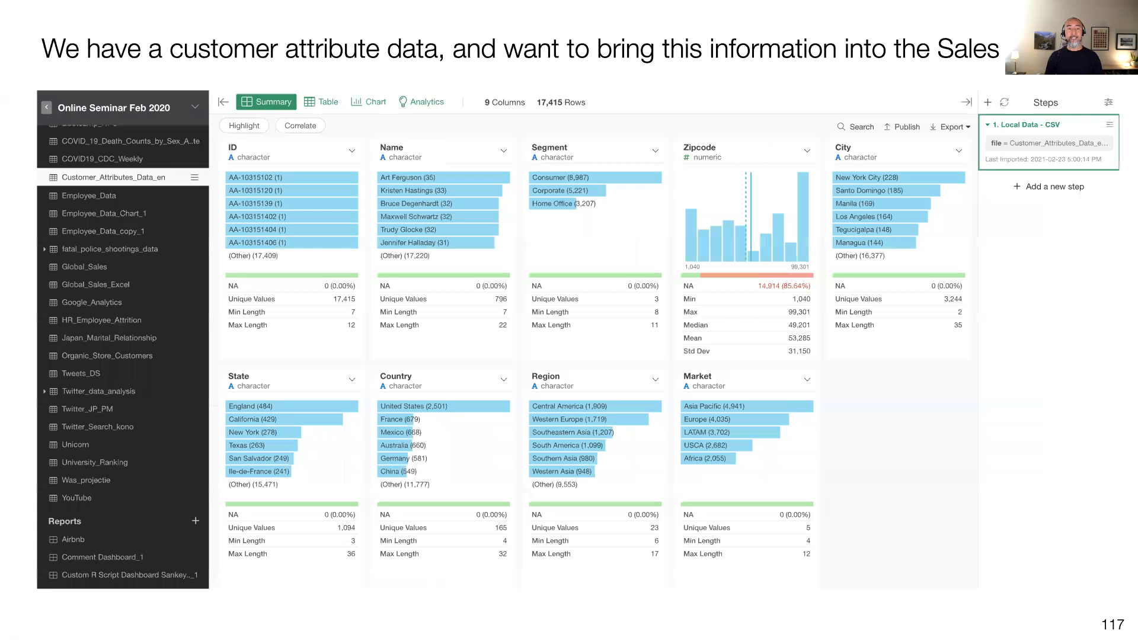
pyautogui.press('Escape')
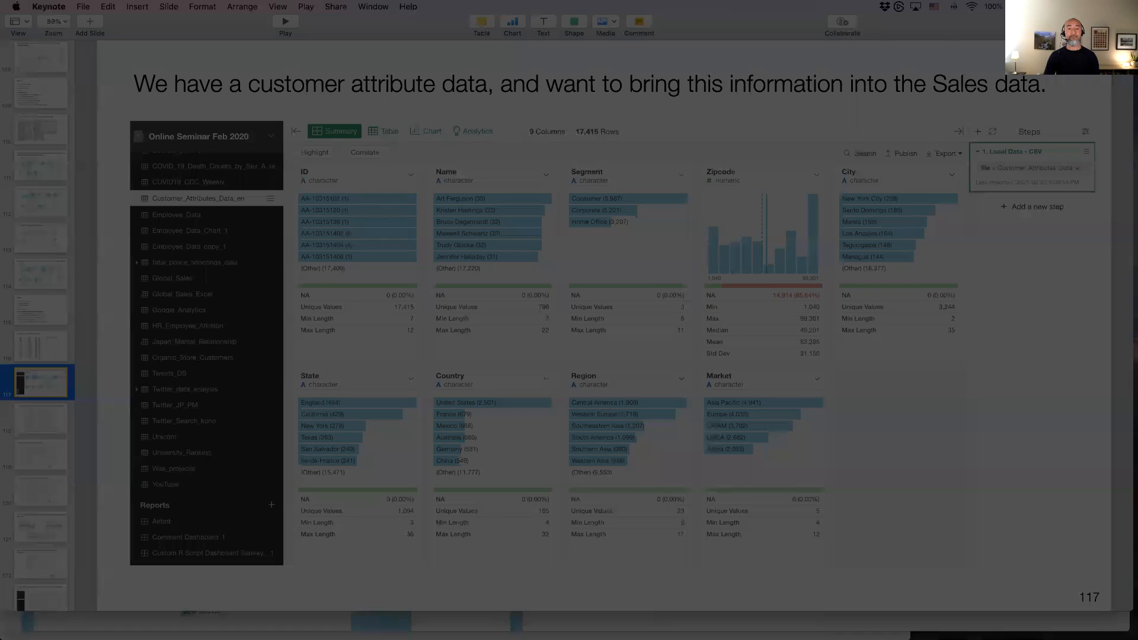
# Return to Exploratory, show the data frame list, and examine the Global_Sales columns, including Customer ID, in the table view
pyautogui.press('super+Tab')
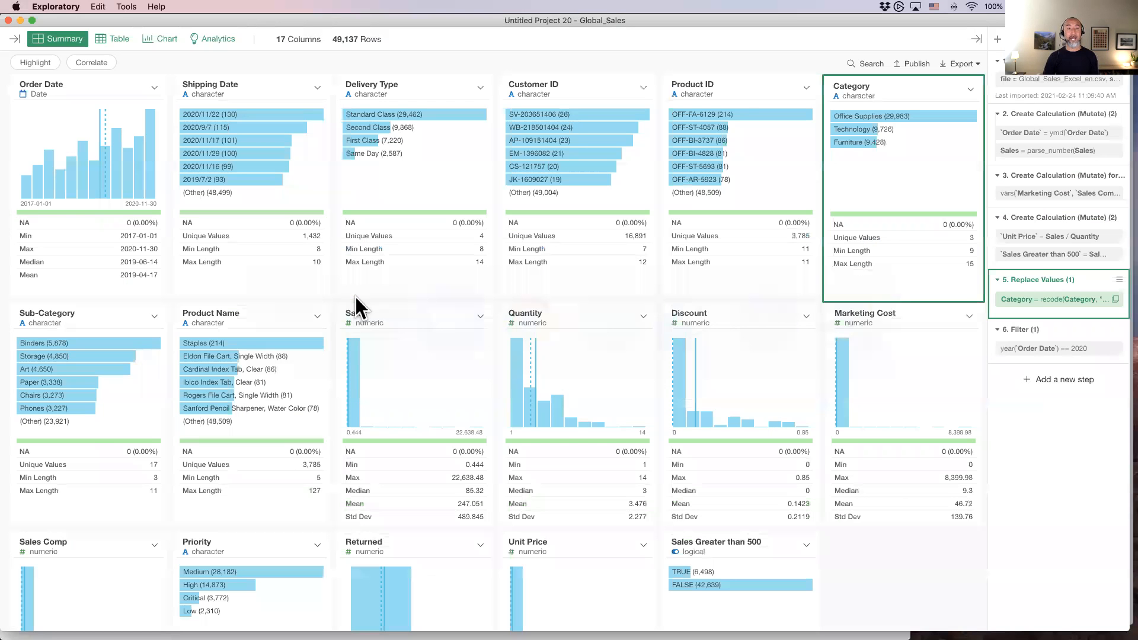
pyautogui.click(14, 39)
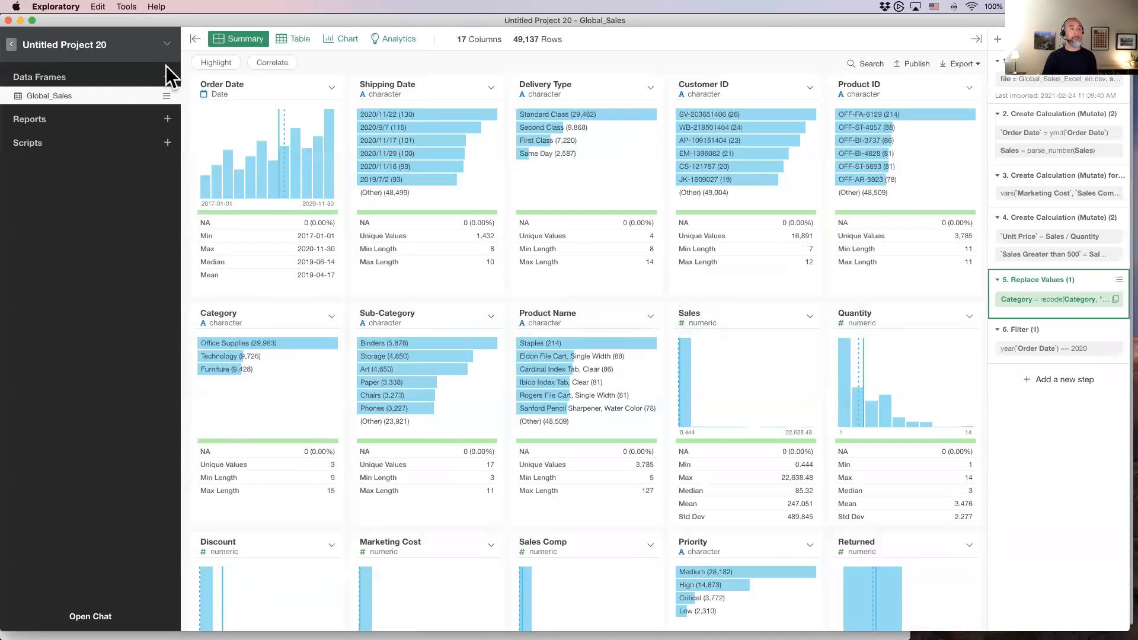
pyautogui.click(294, 40)
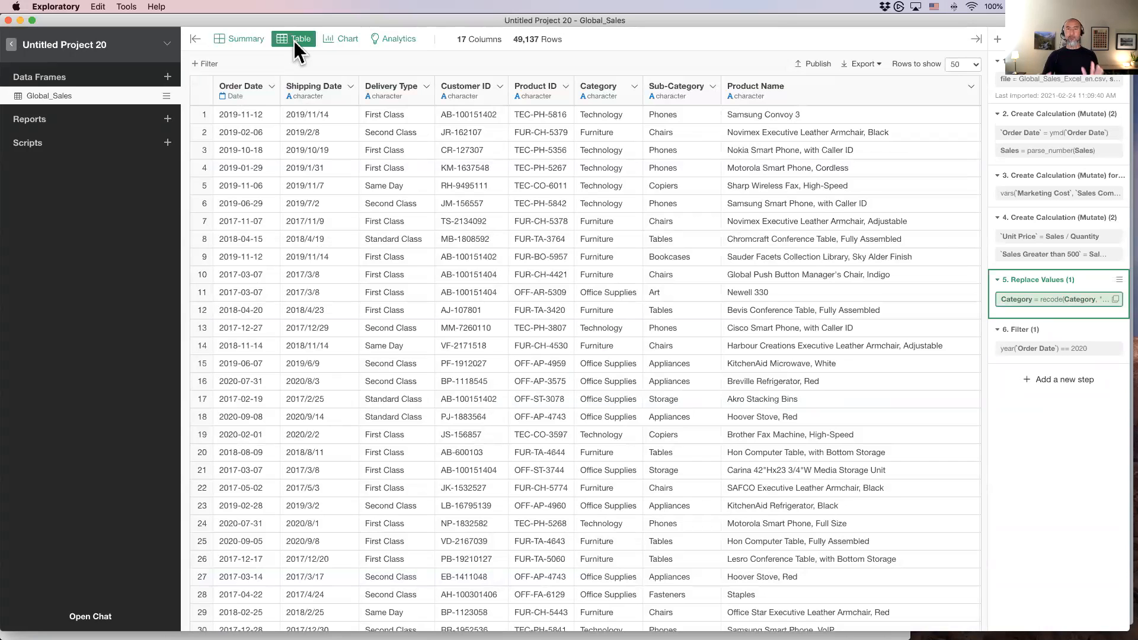
pyautogui.hscroll(10, 635, 241)
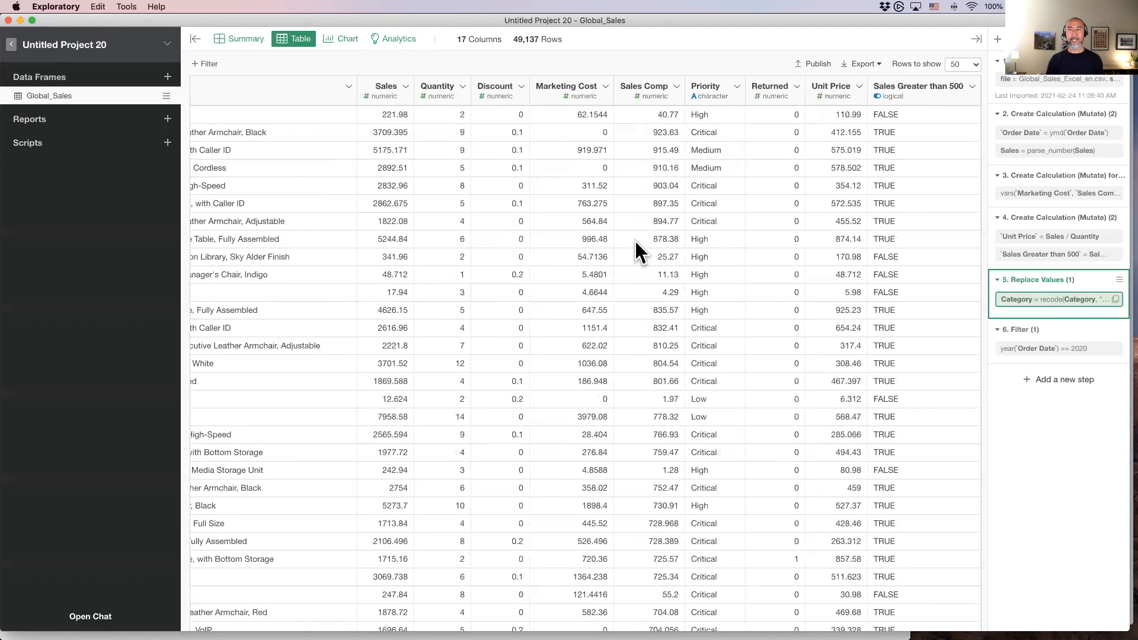
pyautogui.hscroll(-10, 521, 234)
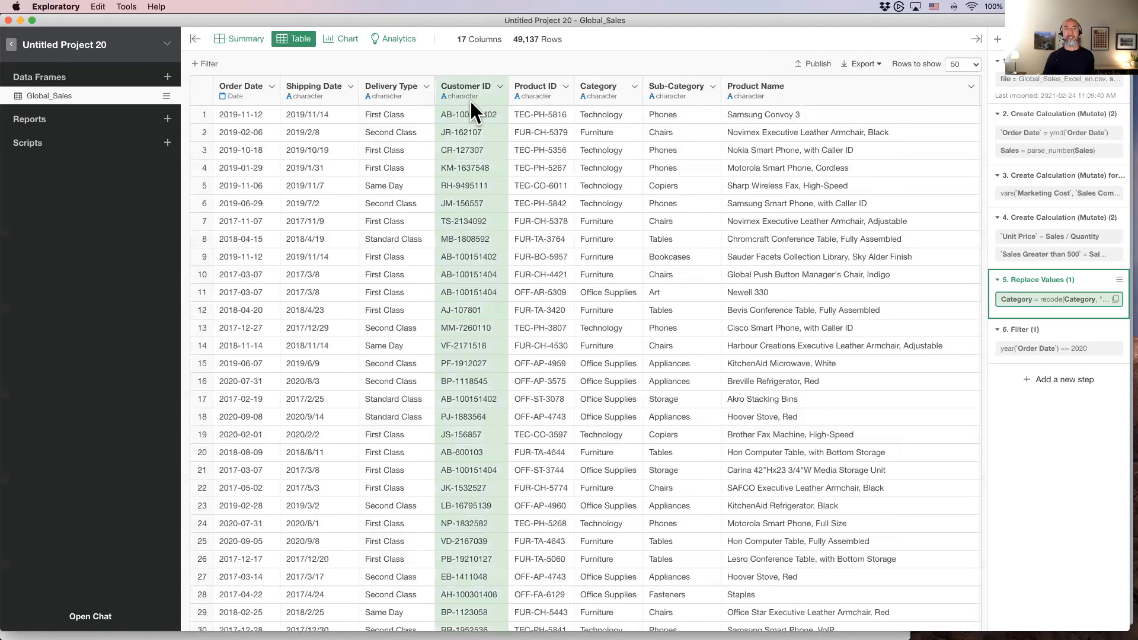
pyautogui.hscroll(10, 485, 150)
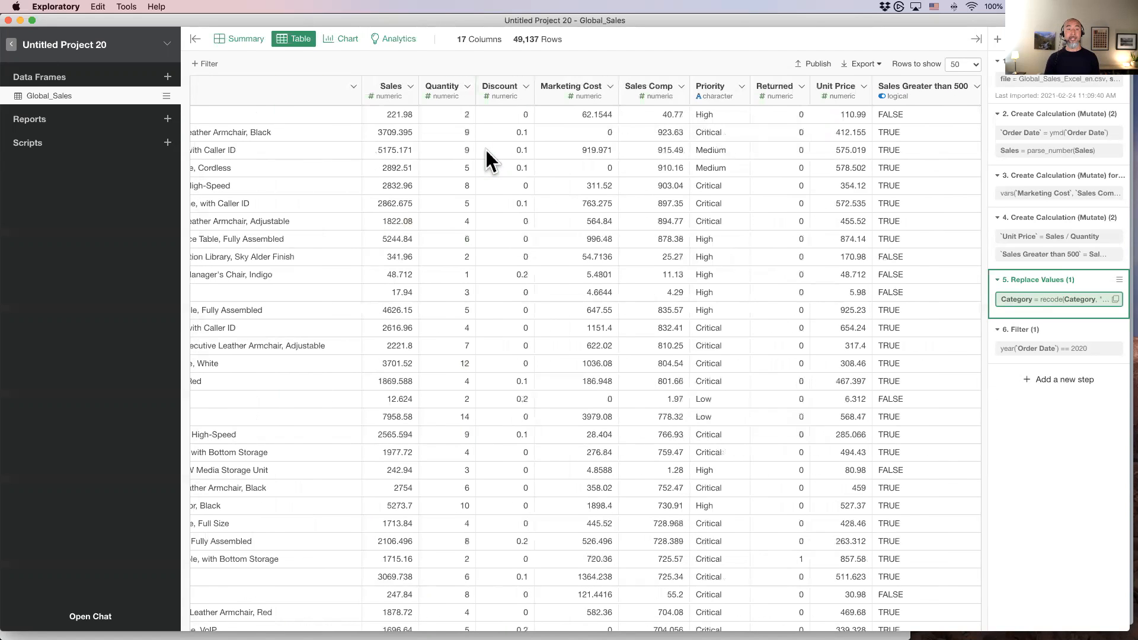
pyautogui.hscroll(-10, 485, 151)
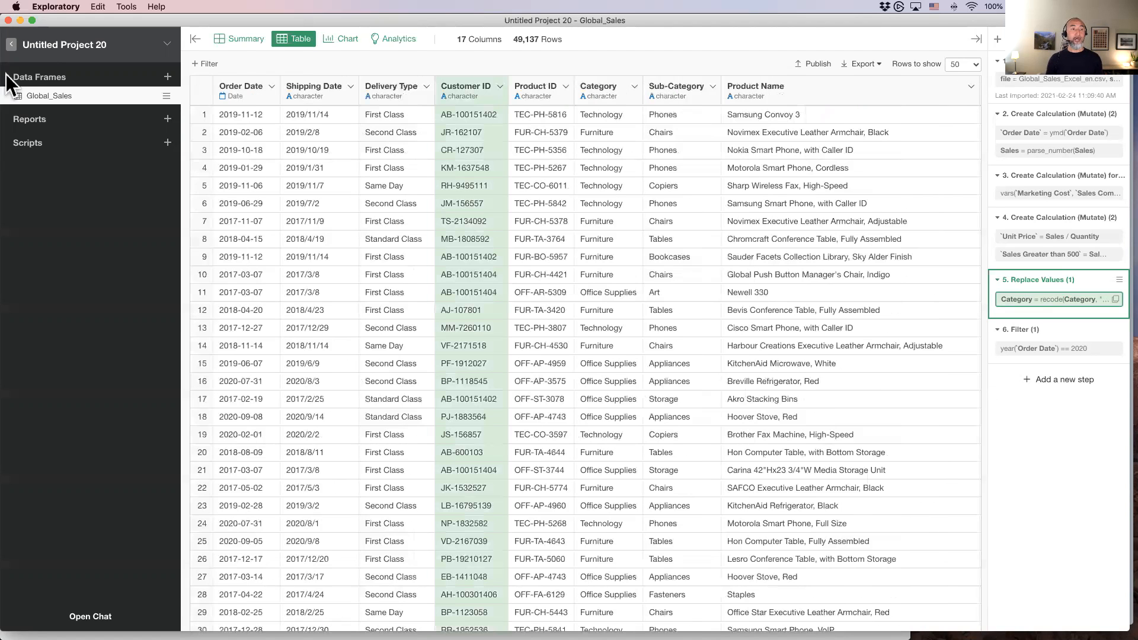
# Import the local text file Customer_Attributes_Data_en.csv as a new data frame named Customer_Attributes_Data
pyautogui.click(165, 77)
pyautogui.click(154, 90)
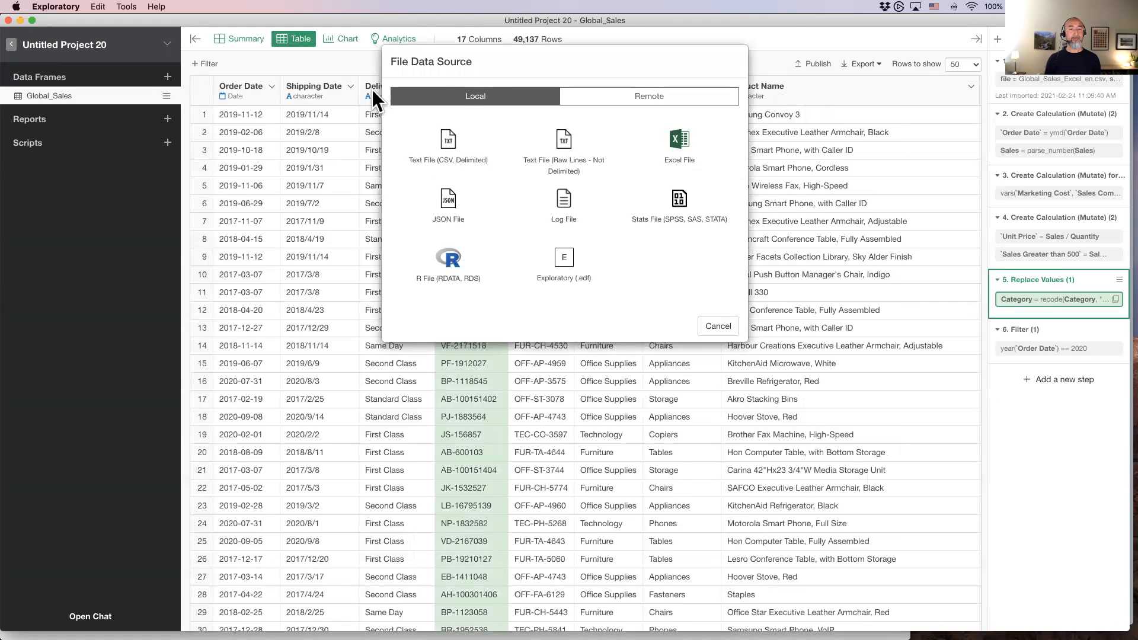
pyautogui.click(455, 143)
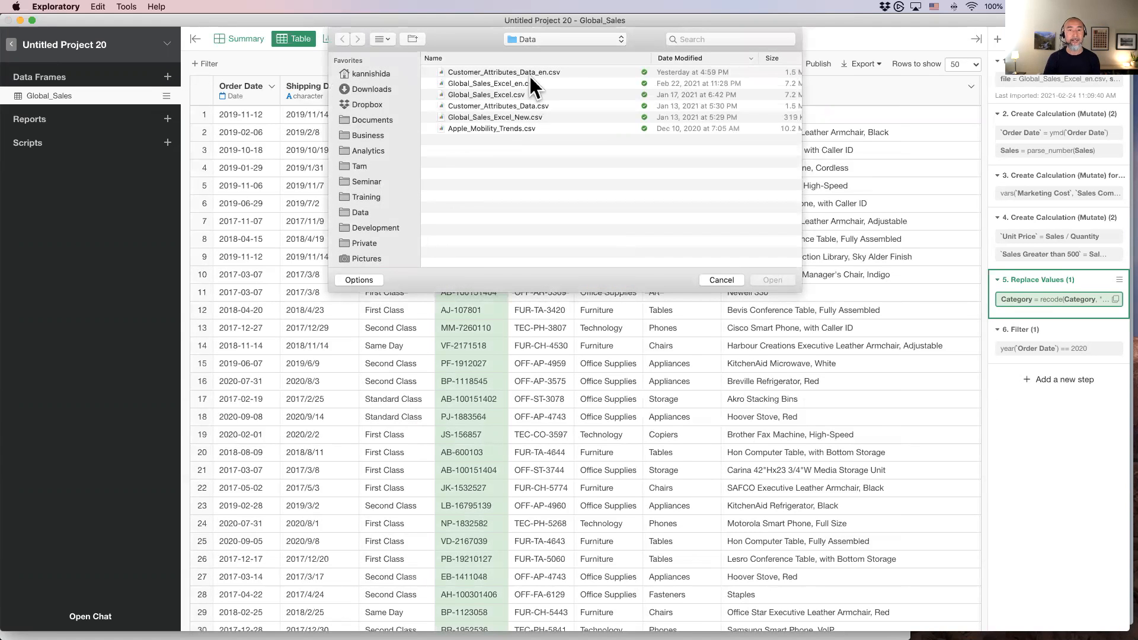
pyautogui.doubleClick(529, 72)
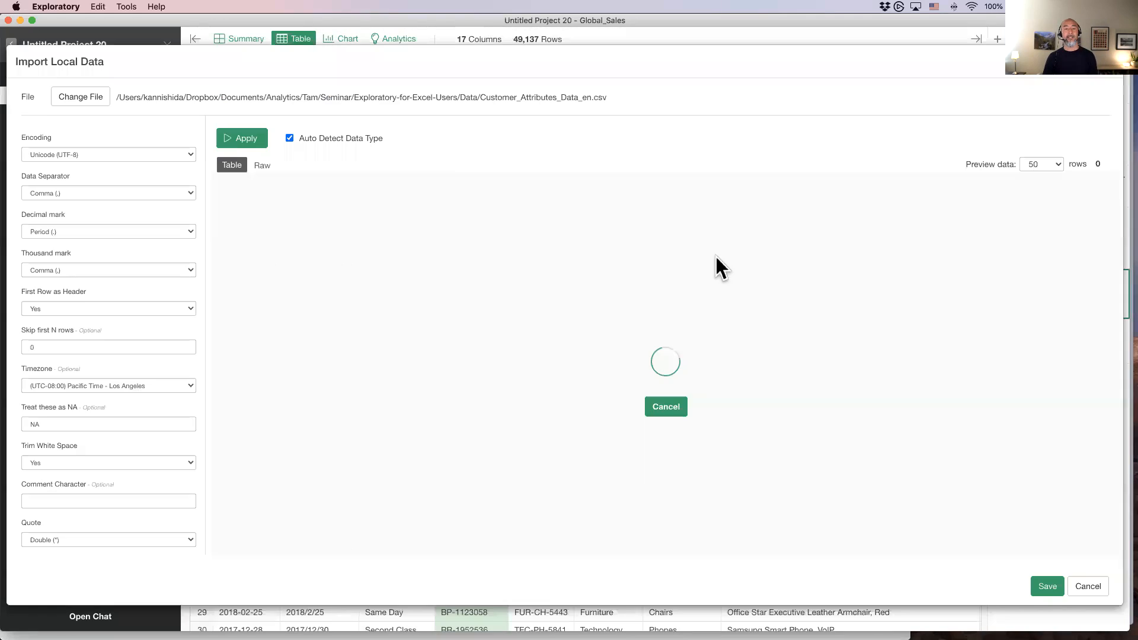
pyautogui.click(1047, 592)
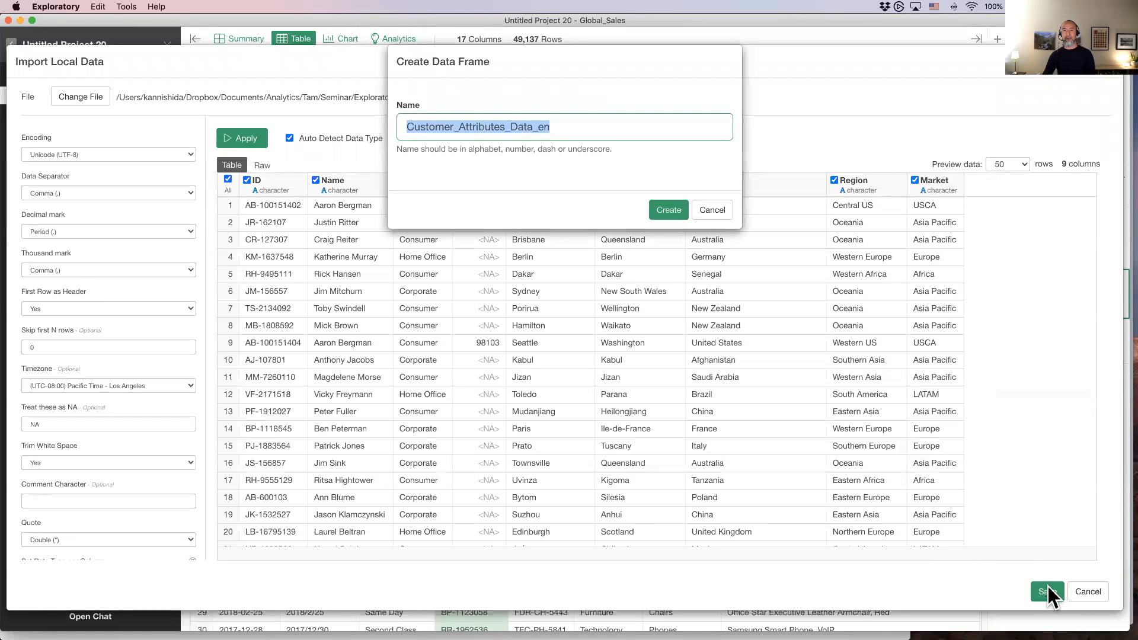
pyautogui.press('Right')
pyautogui.press('BackSpace')
pyautogui.press('BackSpace')
pyautogui.press('BackSpace')
pyautogui.press('Return')
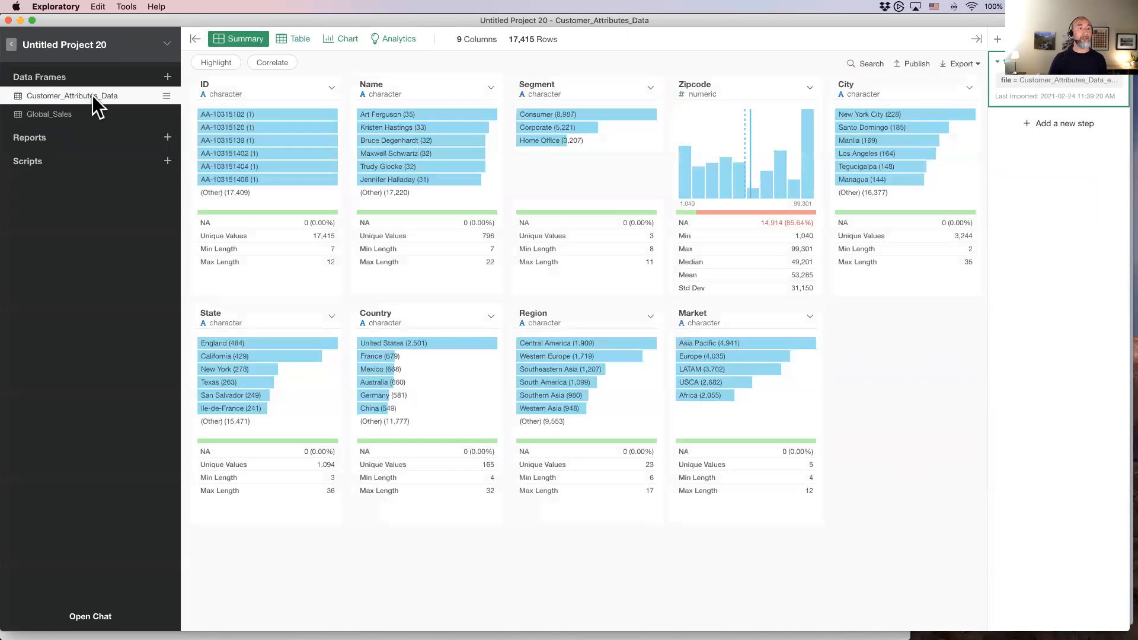
# View Customer_Attributes_Data as a table and examine its ID column
pyautogui.moveTo(89, 114)
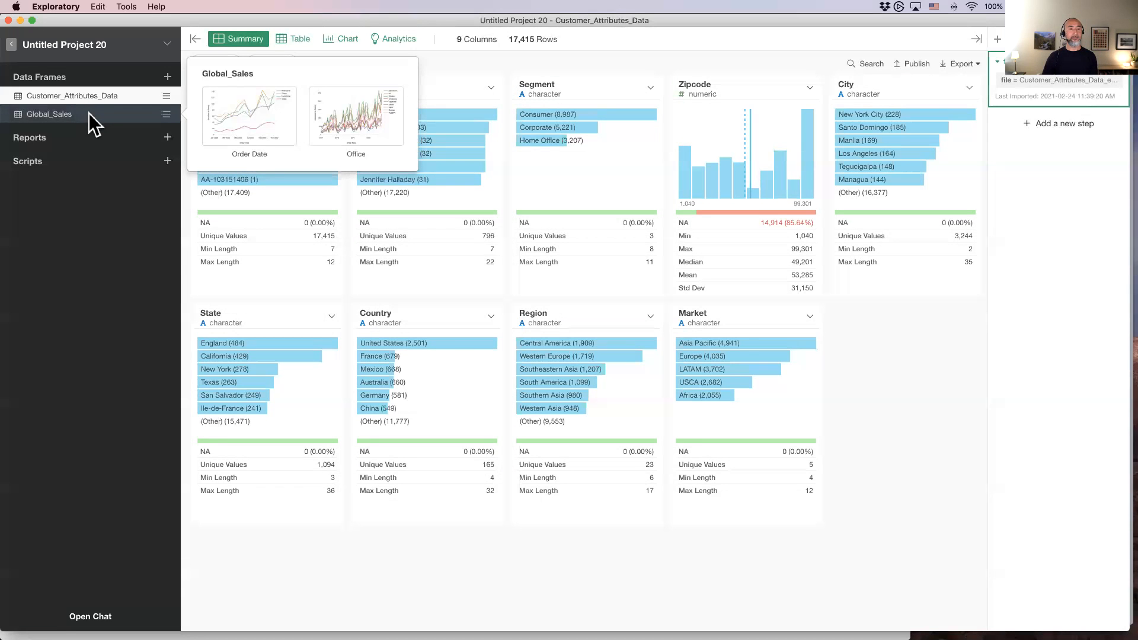
pyautogui.click(282, 42)
pyautogui.click(245, 93)
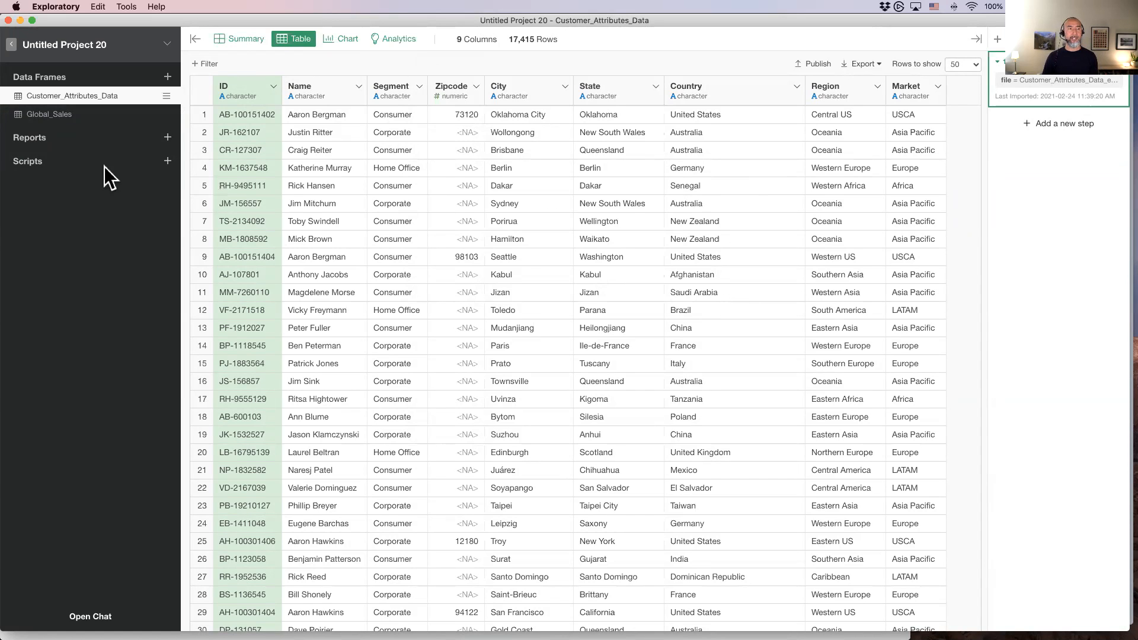
# Left join Customer_Attributes_Data to Global_Sales by matching Customer ID with the target's ID column
pyautogui.click(72, 112)
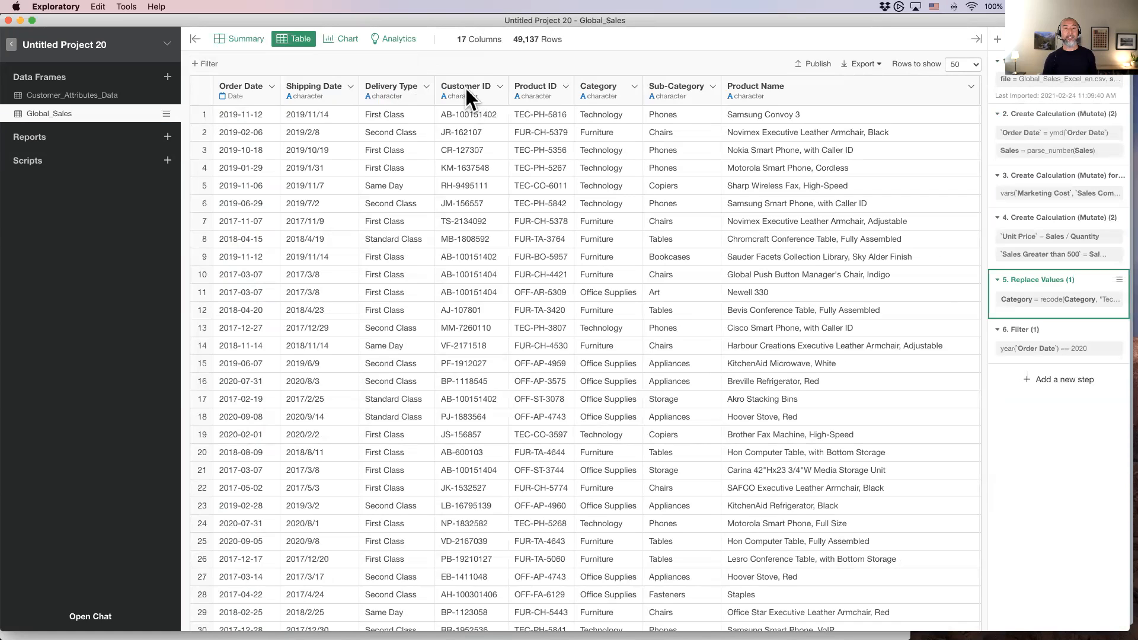
pyautogui.click(466, 89)
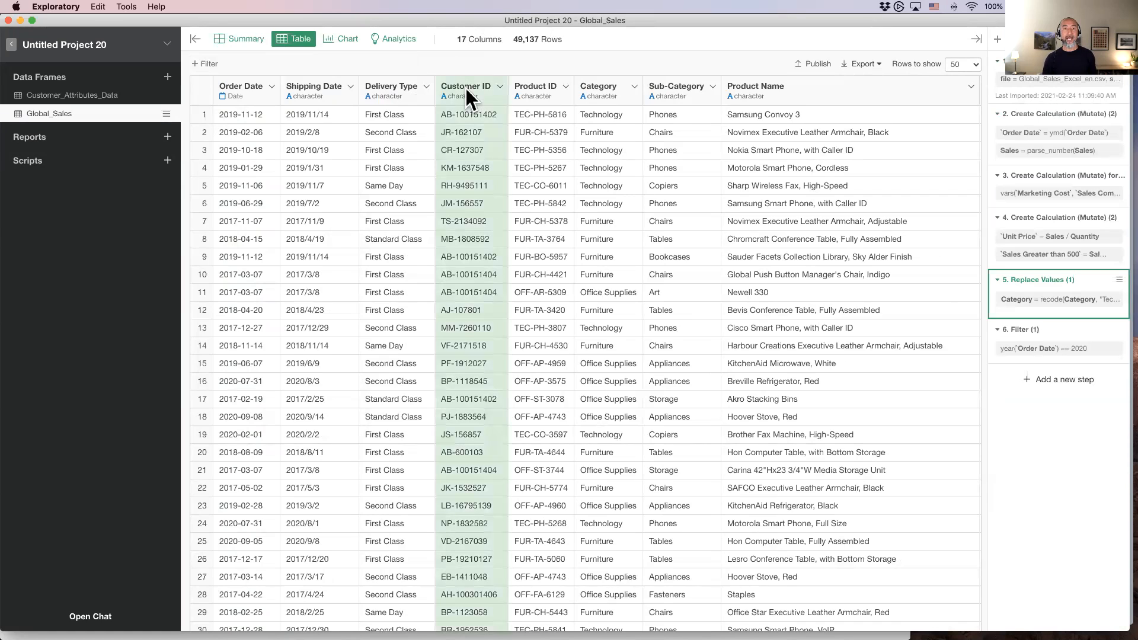
pyautogui.click(500, 86)
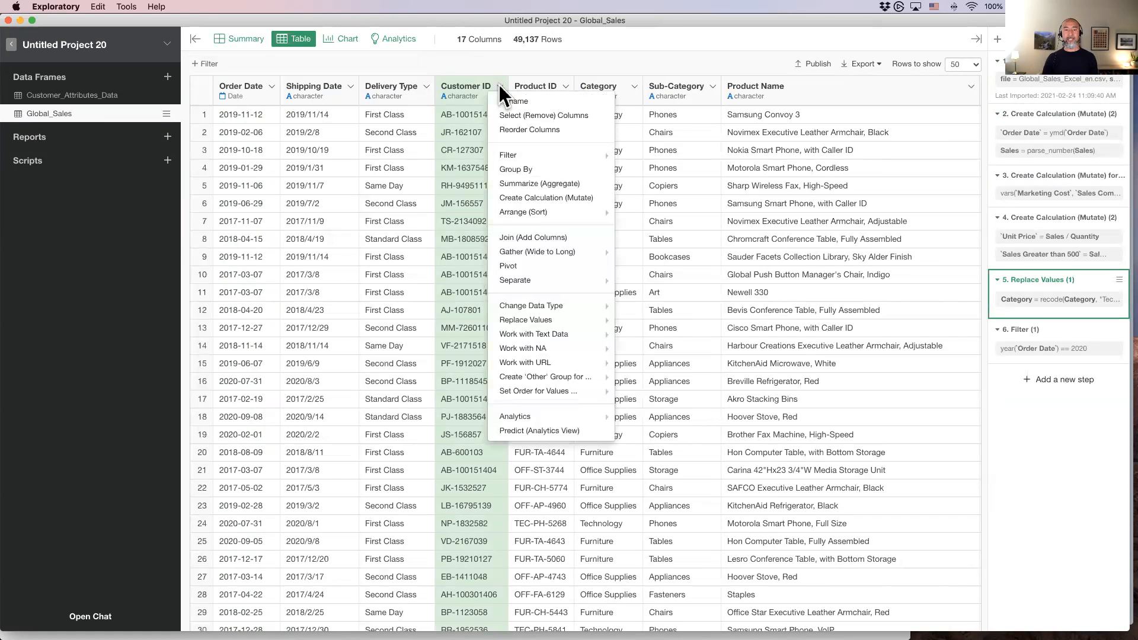
pyautogui.click(531, 237)
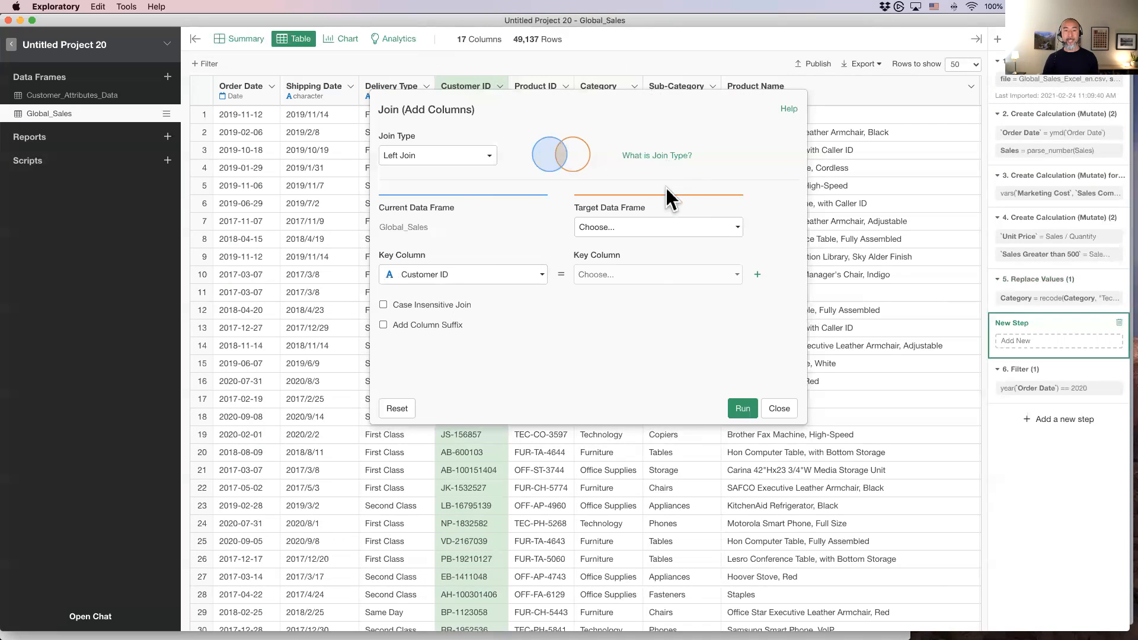
pyautogui.click(646, 226)
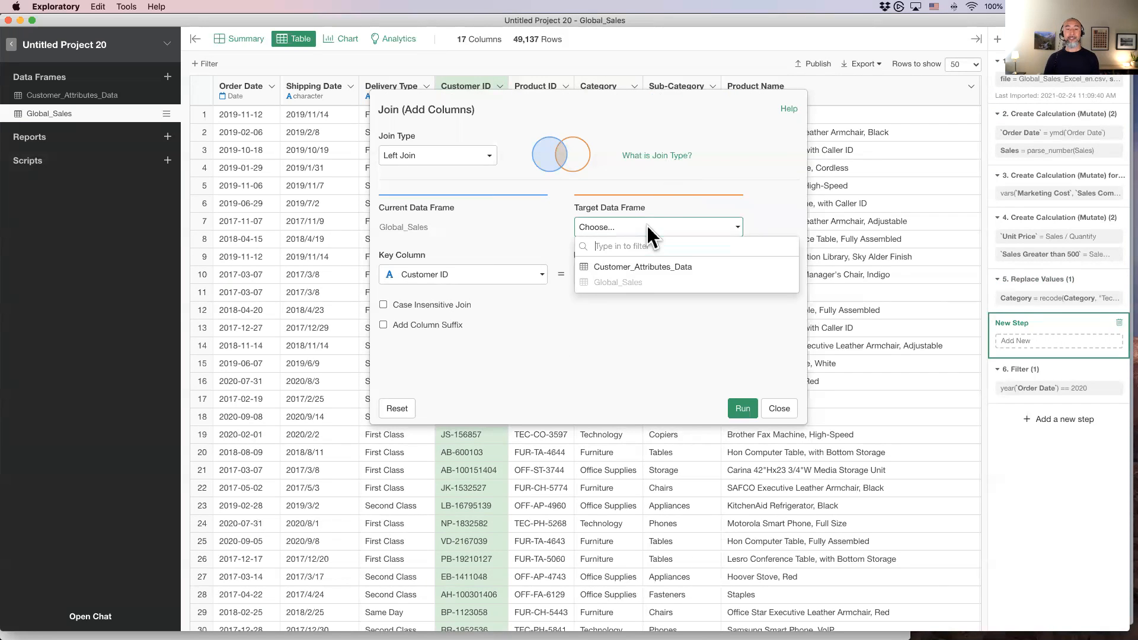
pyautogui.click(653, 267)
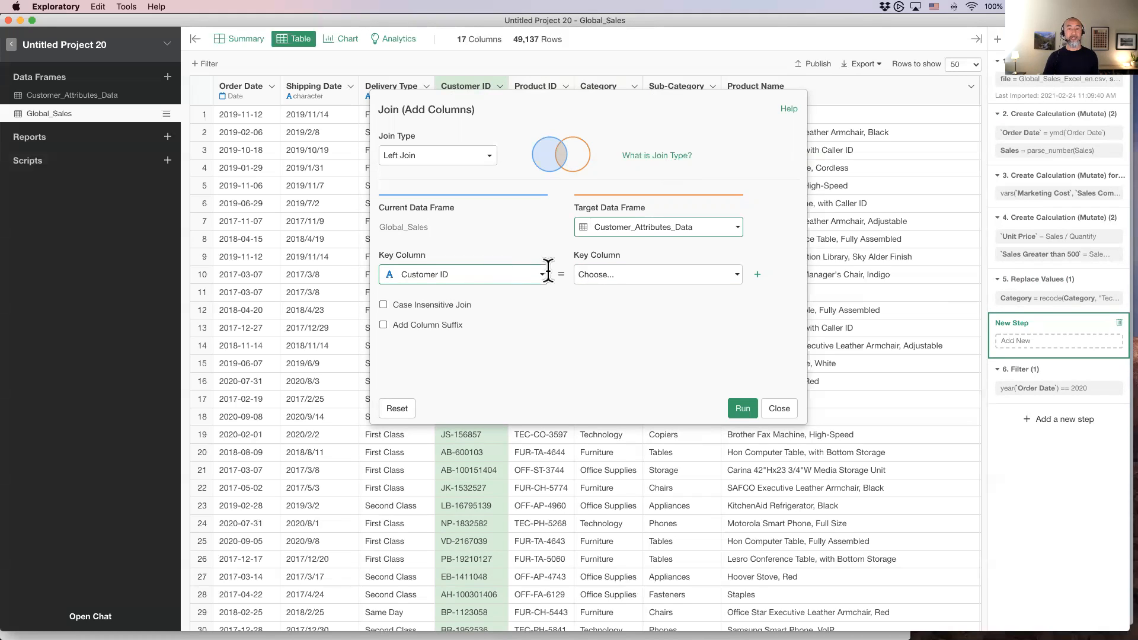
pyautogui.click(634, 274)
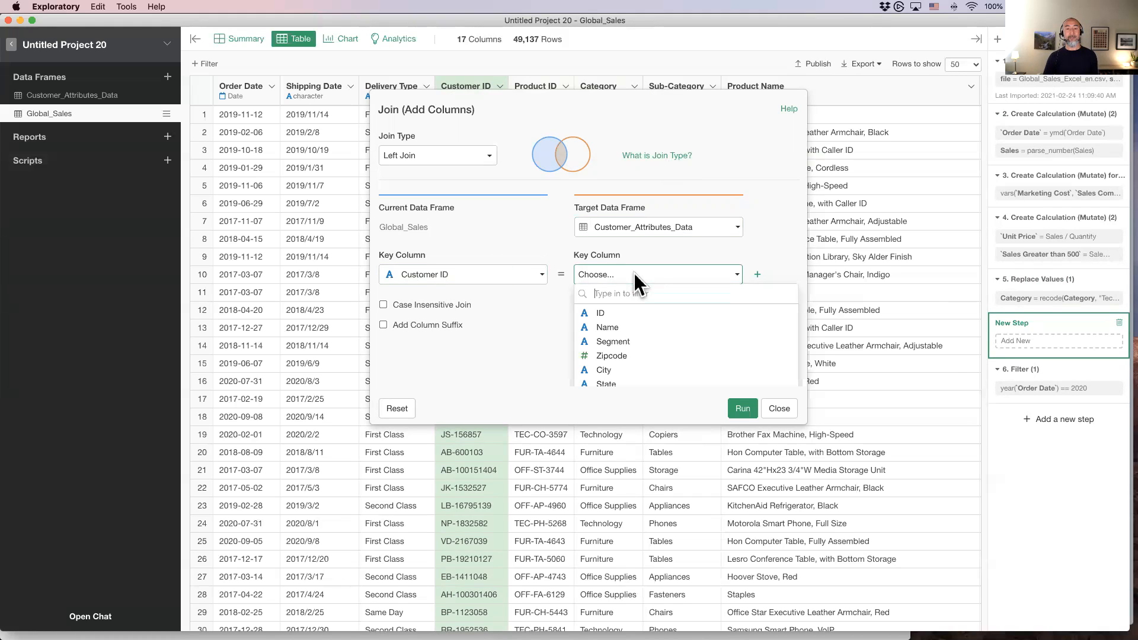
pyautogui.click(639, 307)
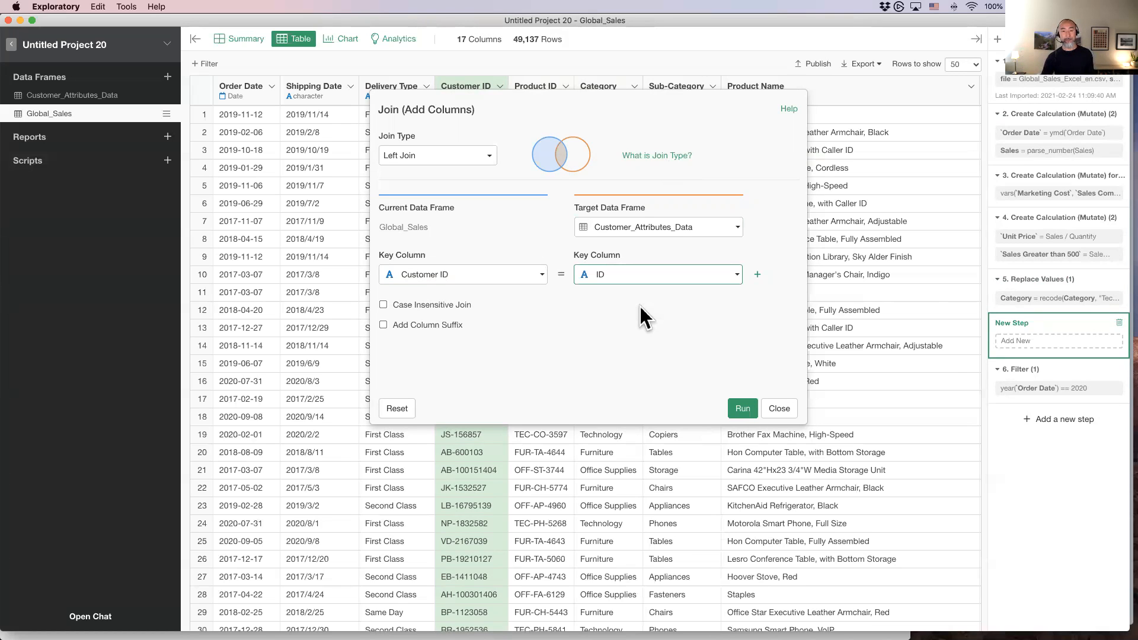
pyautogui.click(742, 408)
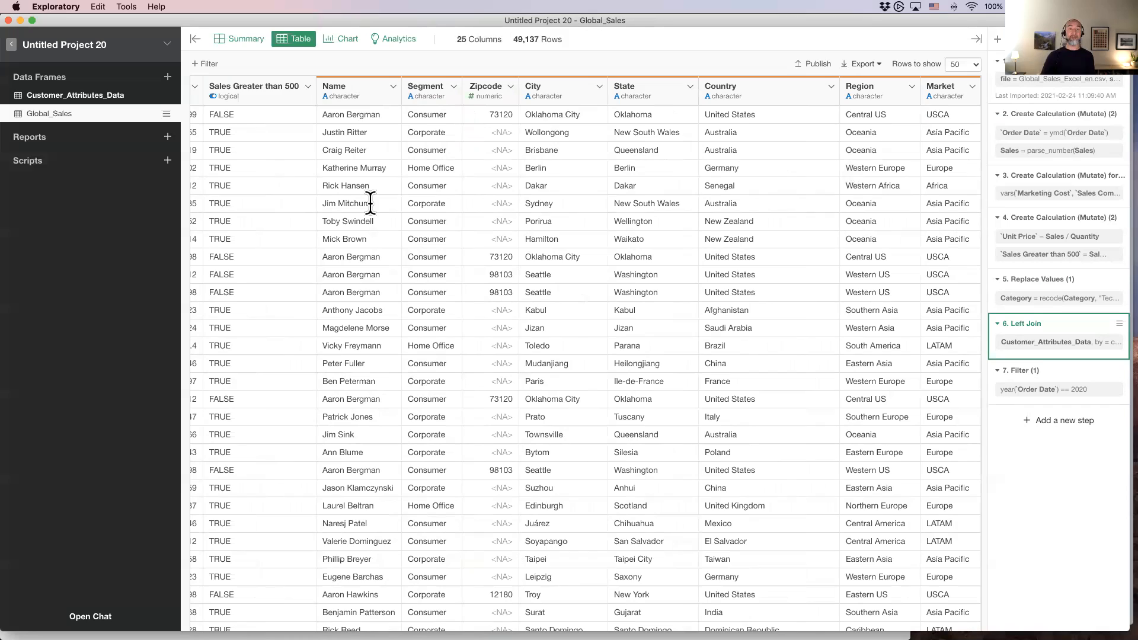
# Keep only the ID through Country columns in Customer_Attributes_Data, and check the joined columns in Global_Sales
pyautogui.click(99, 94)
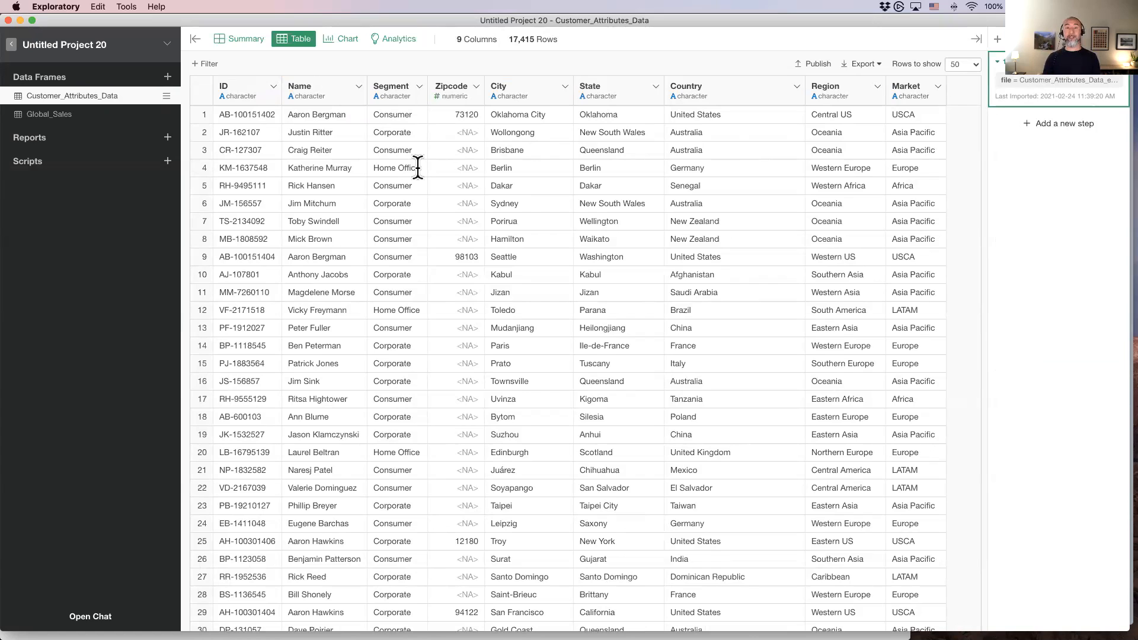
pyautogui.click(261, 101)
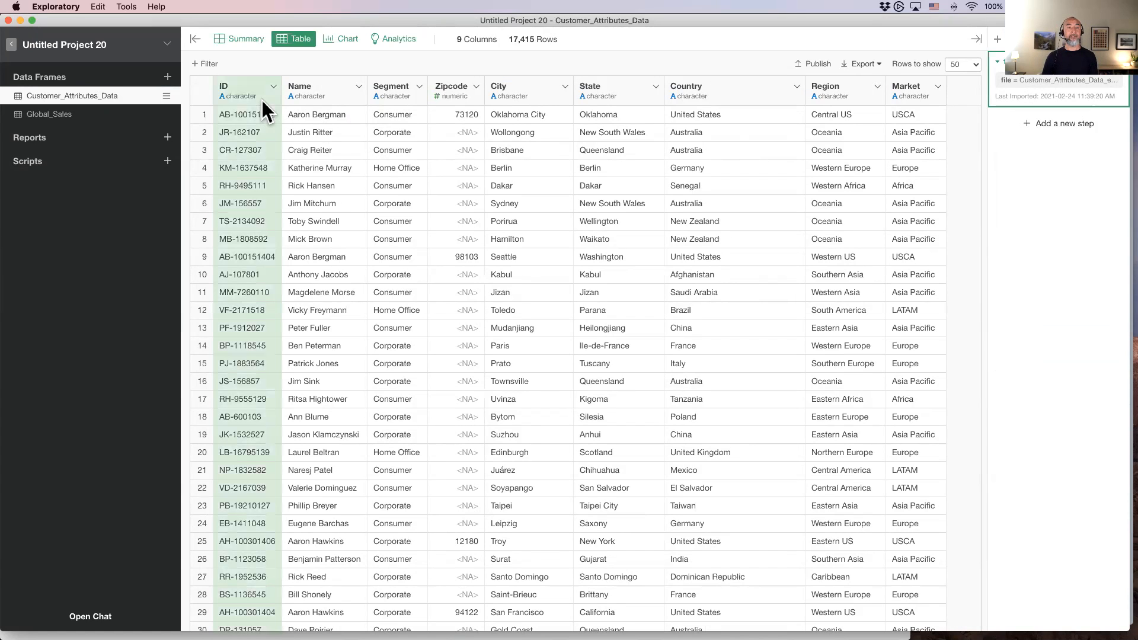
pyautogui.keyDown('shift'); pyautogui.click(688, 98); pyautogui.keyUp('shift')
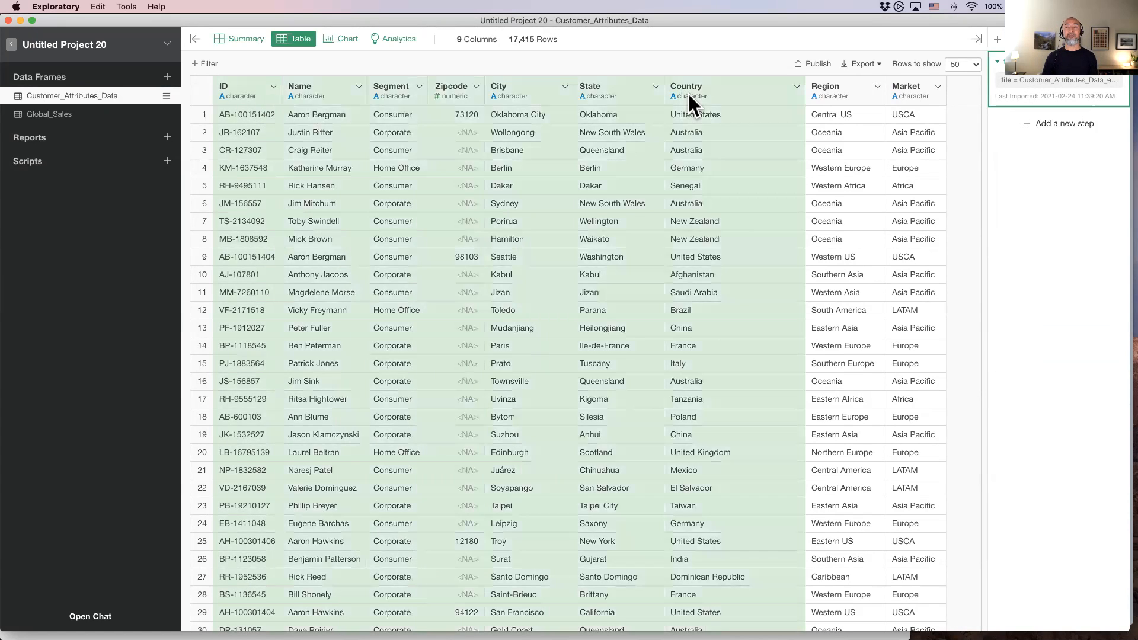
pyautogui.click(796, 89)
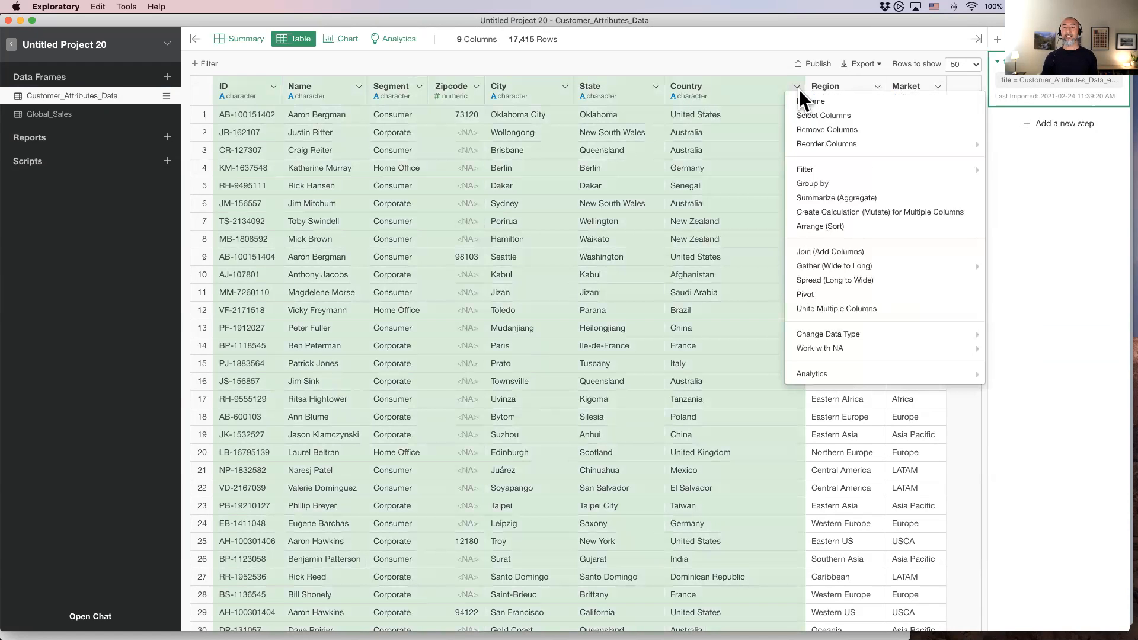
pyautogui.click(820, 112)
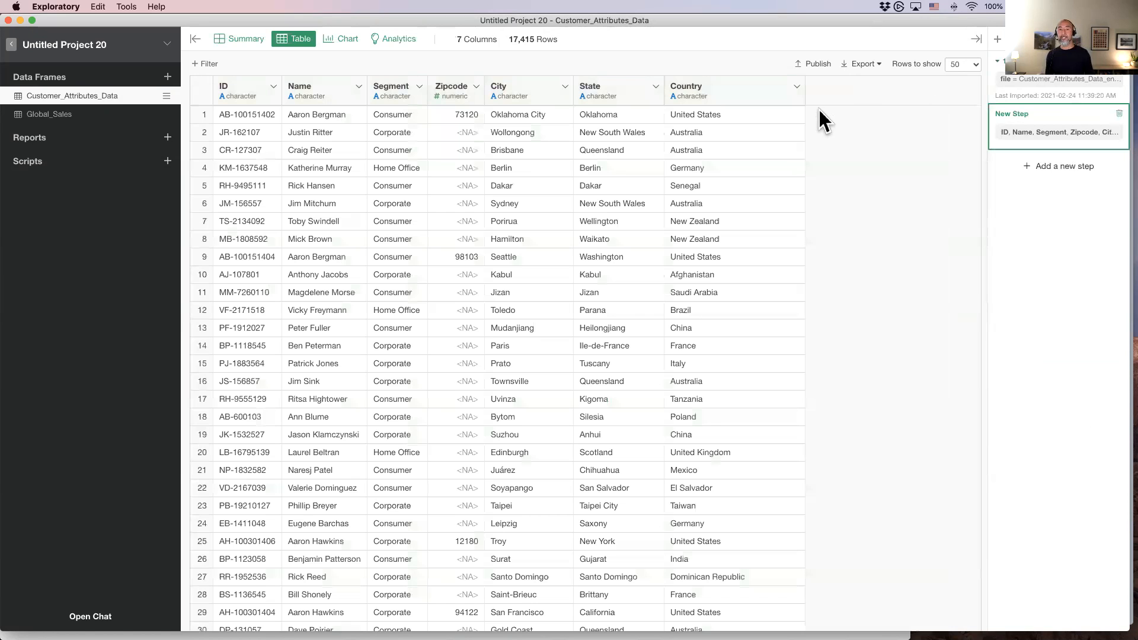
pyautogui.click(74, 113)
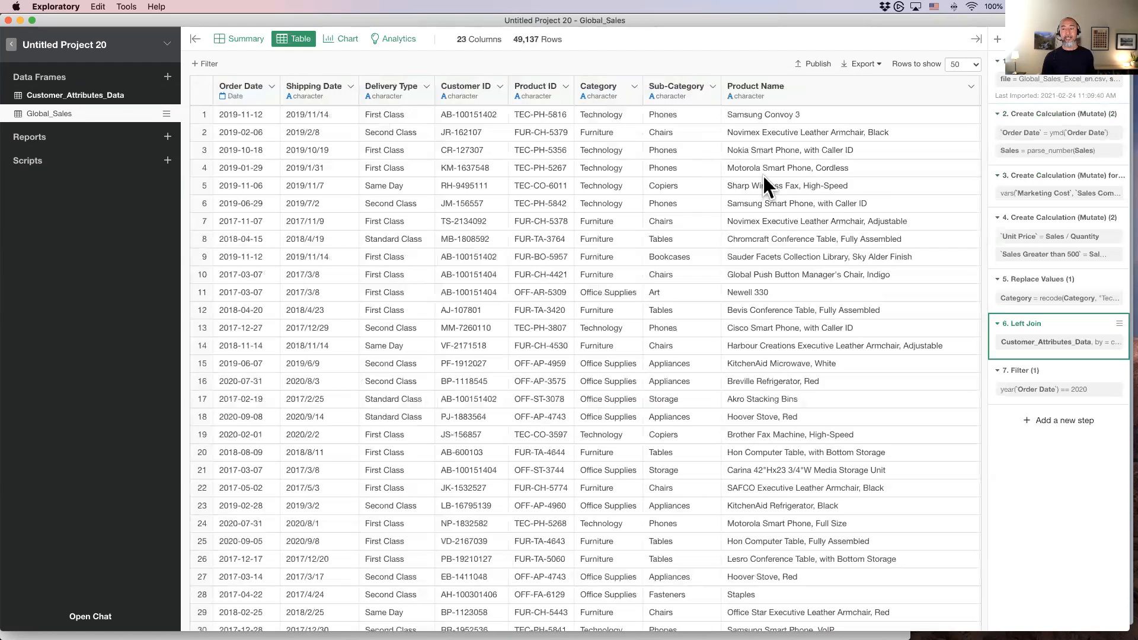
pyautogui.hscroll(10, 763, 176)
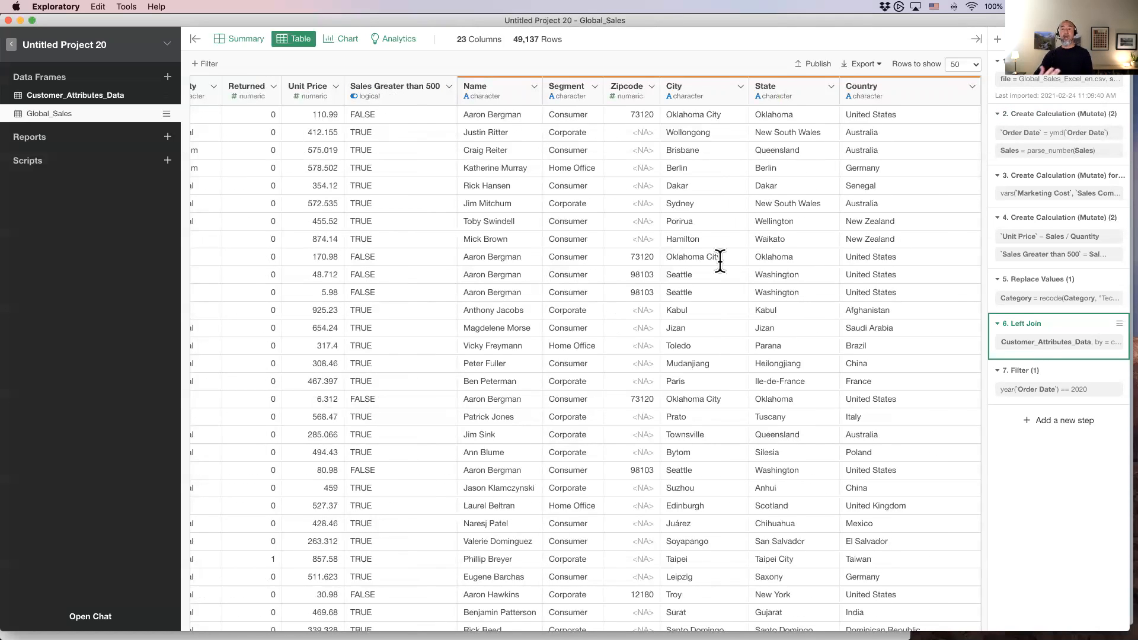
# Create a branch data frame named Customer_Attributes_Data_1 from the import step of Customer_Attributes_Data
pyautogui.click(81, 95)
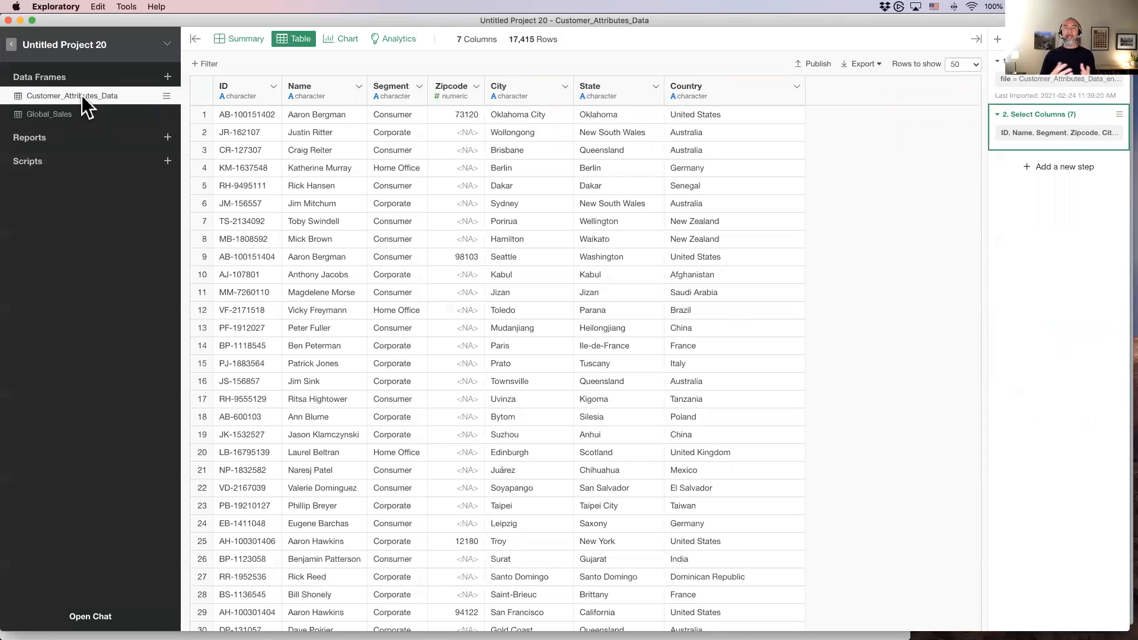
pyautogui.moveTo(73, 113)
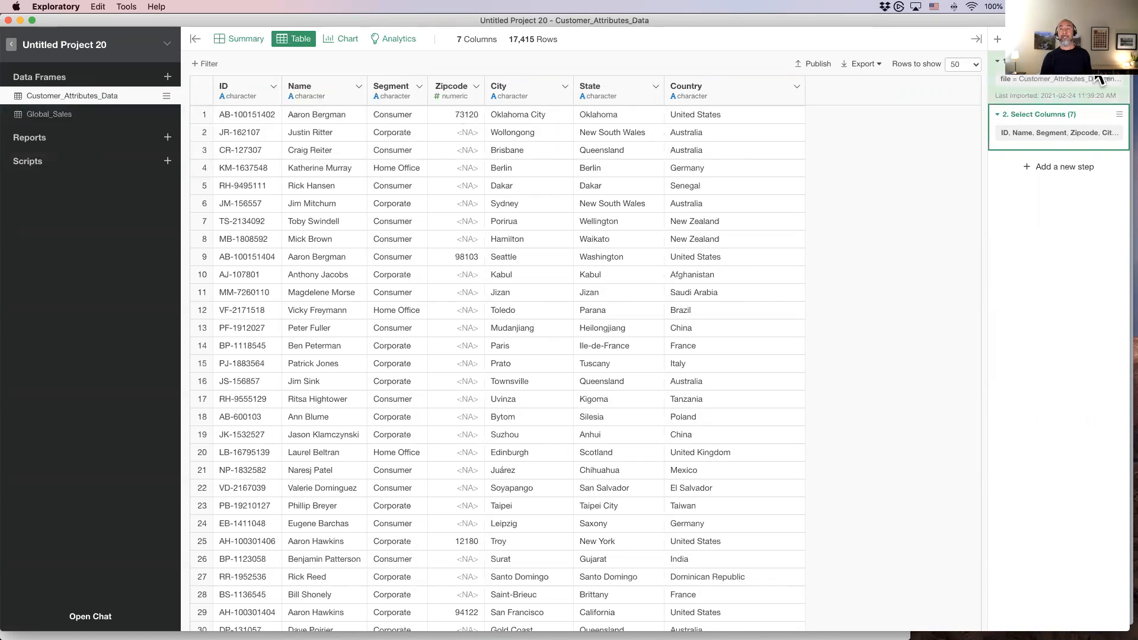
pyautogui.click(1067, 80)
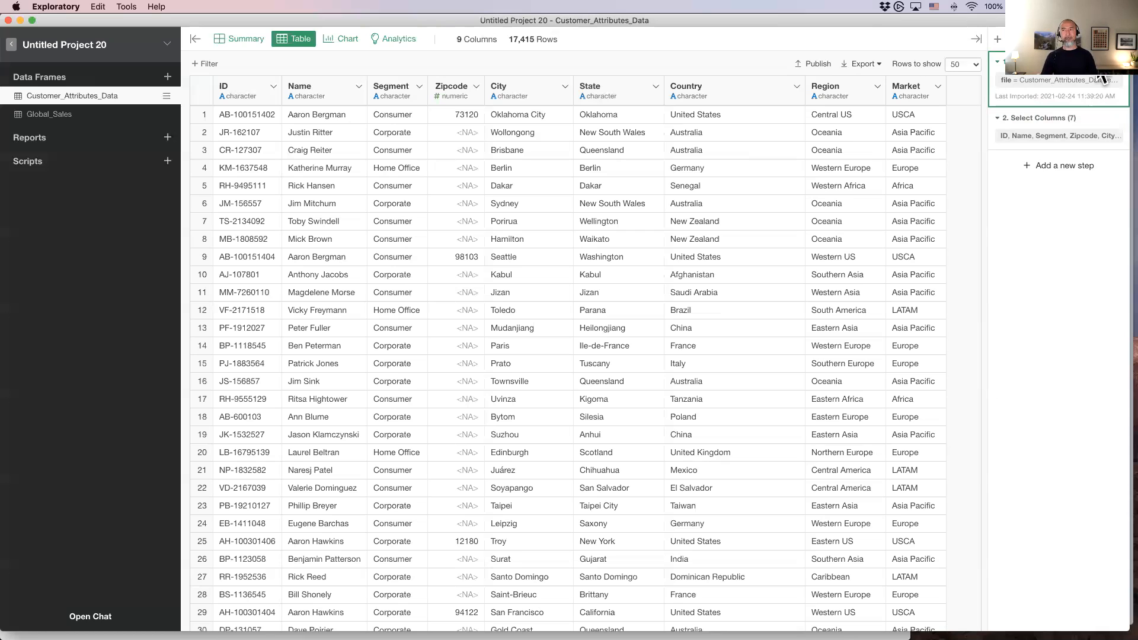
pyautogui.click(1096, 64)
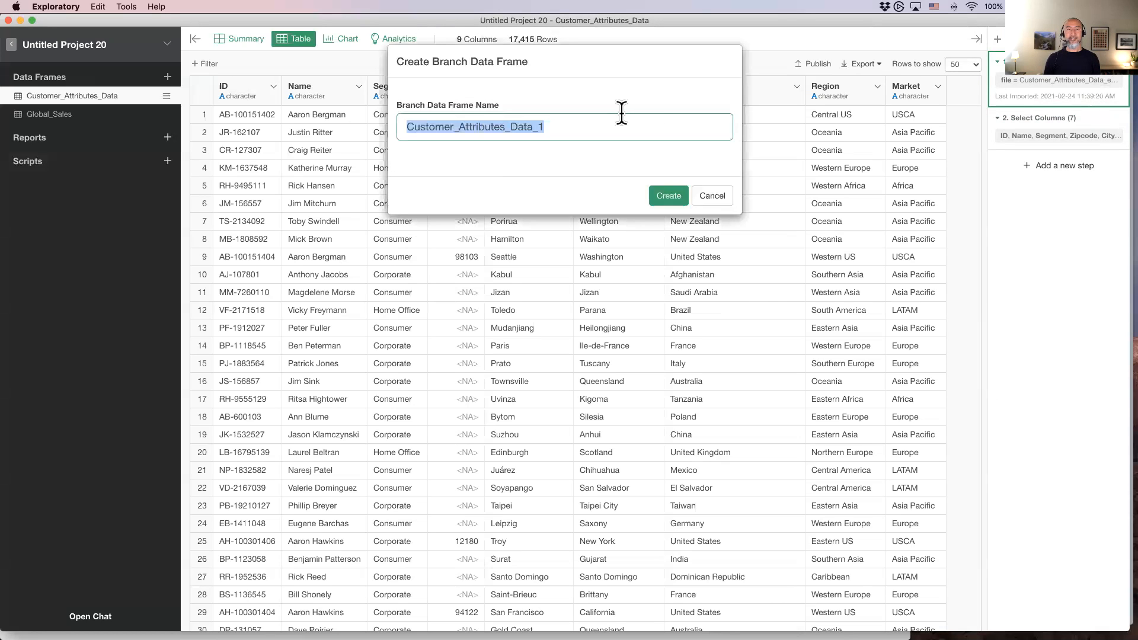
pyautogui.press('Return')
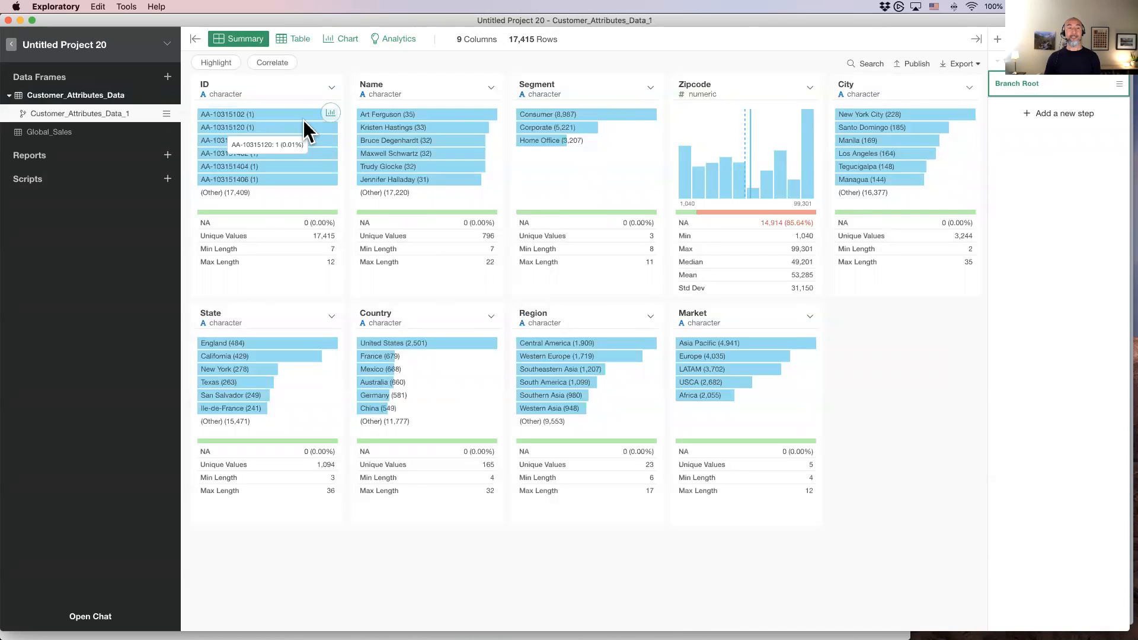
# In the Customer_Attributes_Data_1 branch, keep only the columns ID through Country and show the data as a table
pyautogui.click(298, 91)
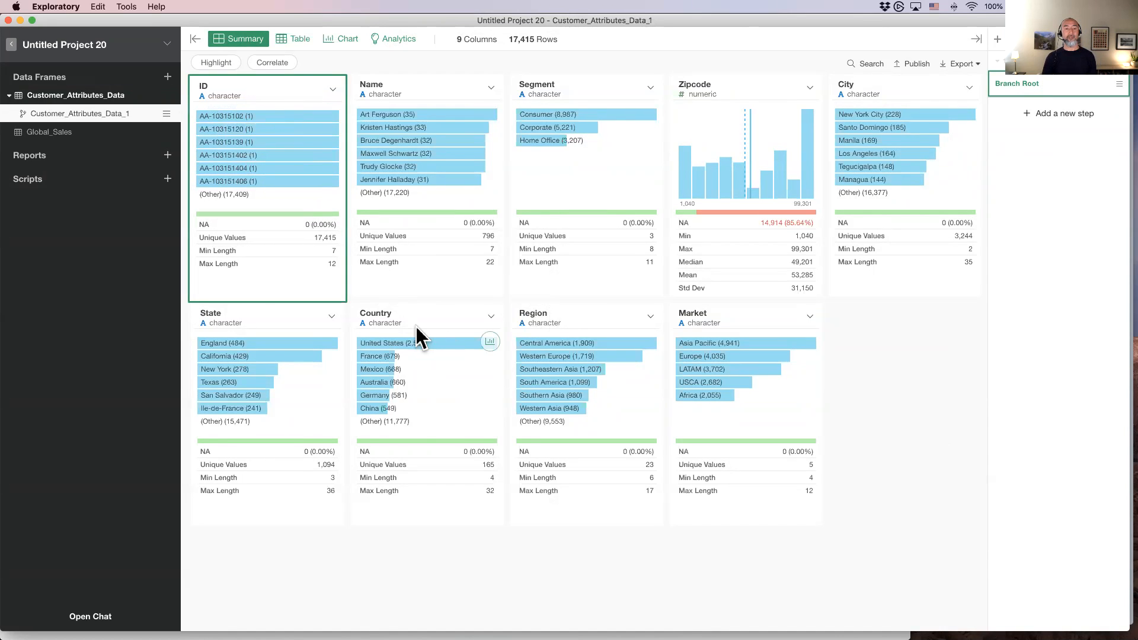
pyautogui.keyDown('shift'); pyautogui.click(418, 337); pyautogui.keyUp('shift')
pyautogui.click(650, 88)
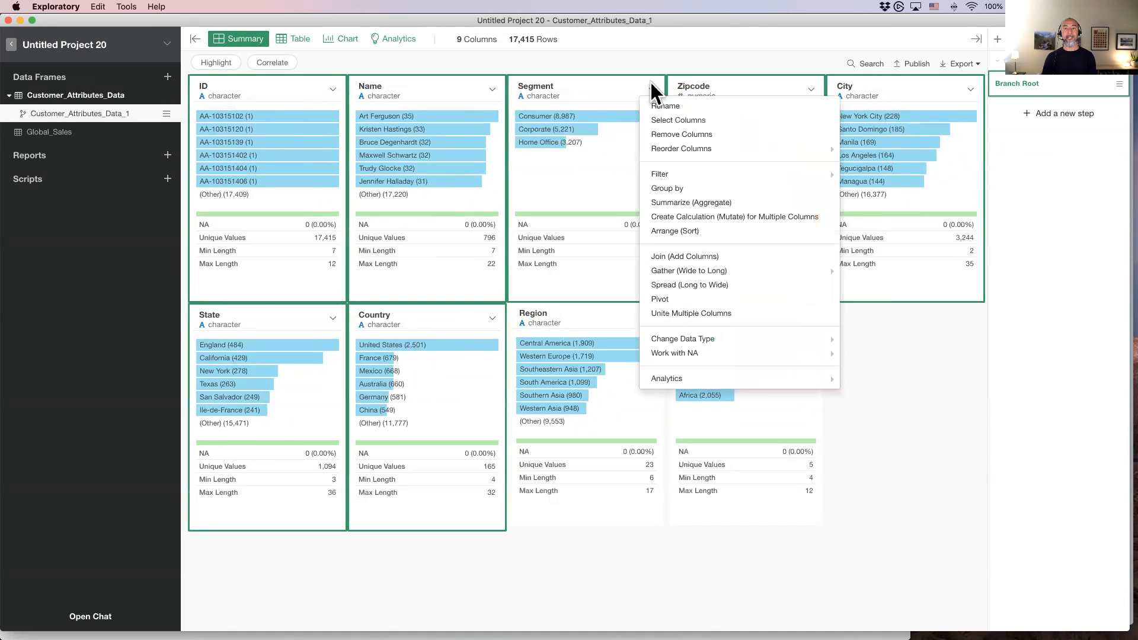
pyautogui.click(677, 119)
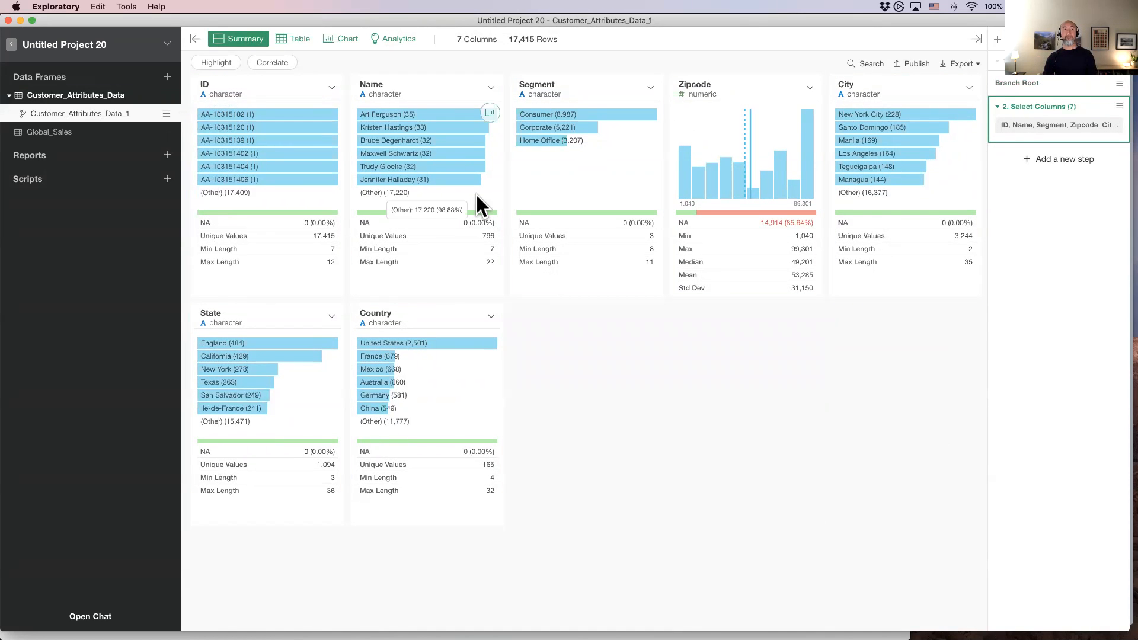
pyautogui.click(292, 39)
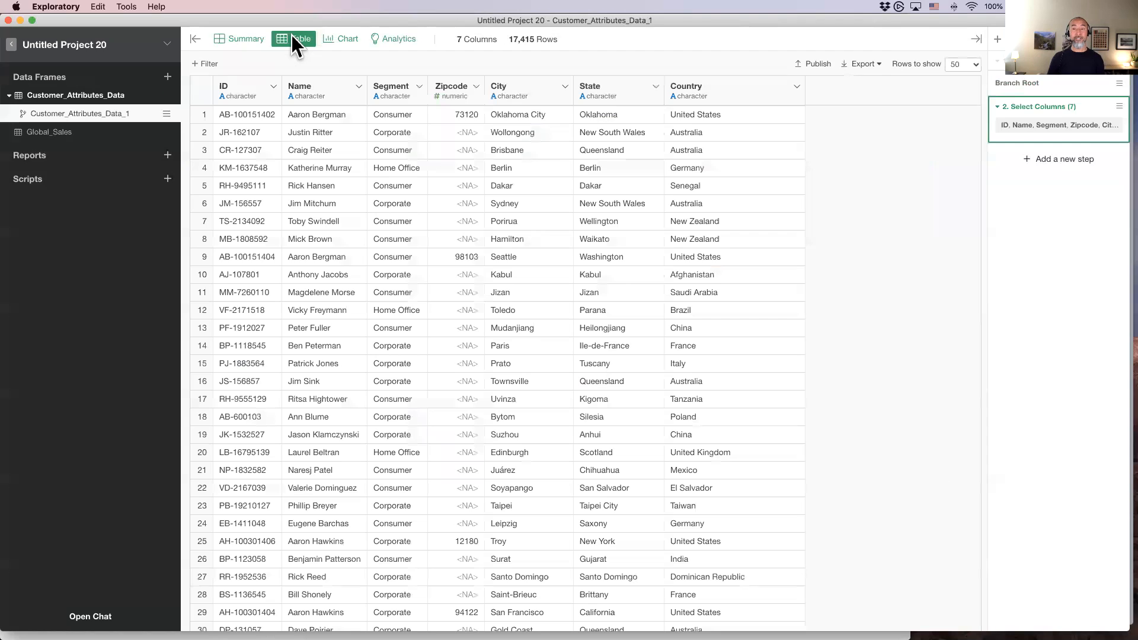
# Delete the Select Columns step from the main Customer_Attributes_Data data frame
pyautogui.click(105, 91)
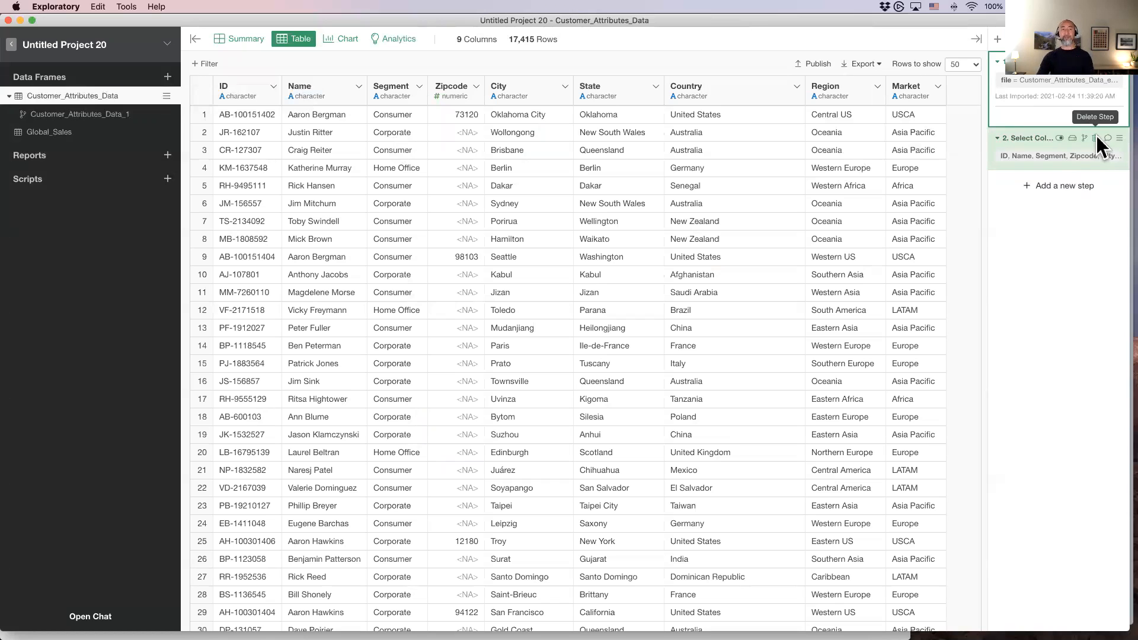
pyautogui.click(1096, 138)
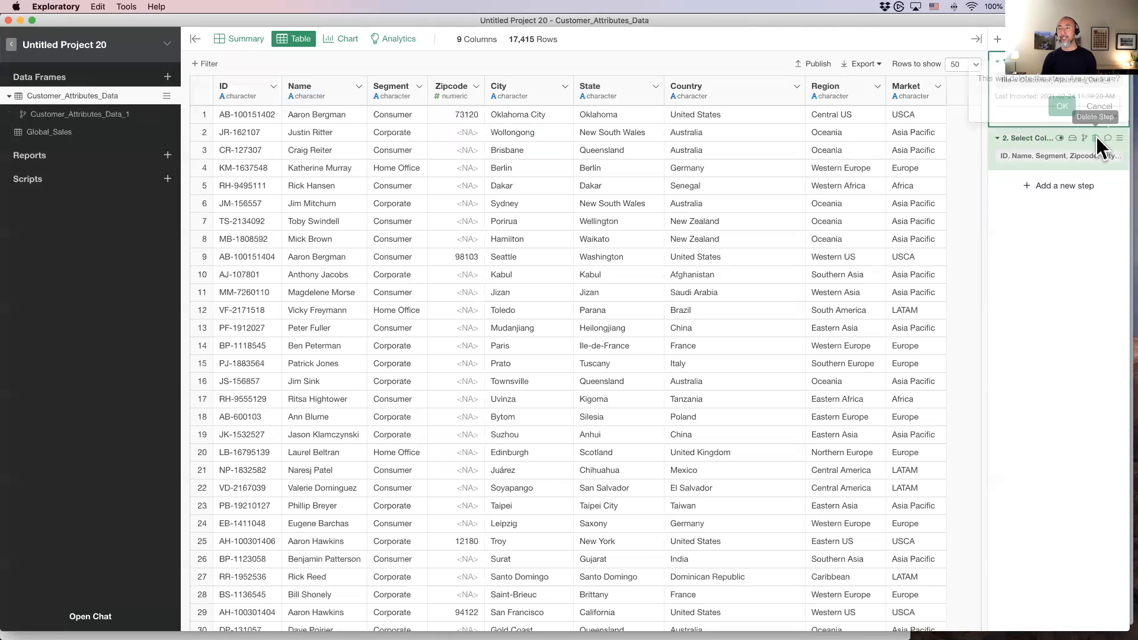
pyautogui.click(1066, 110)
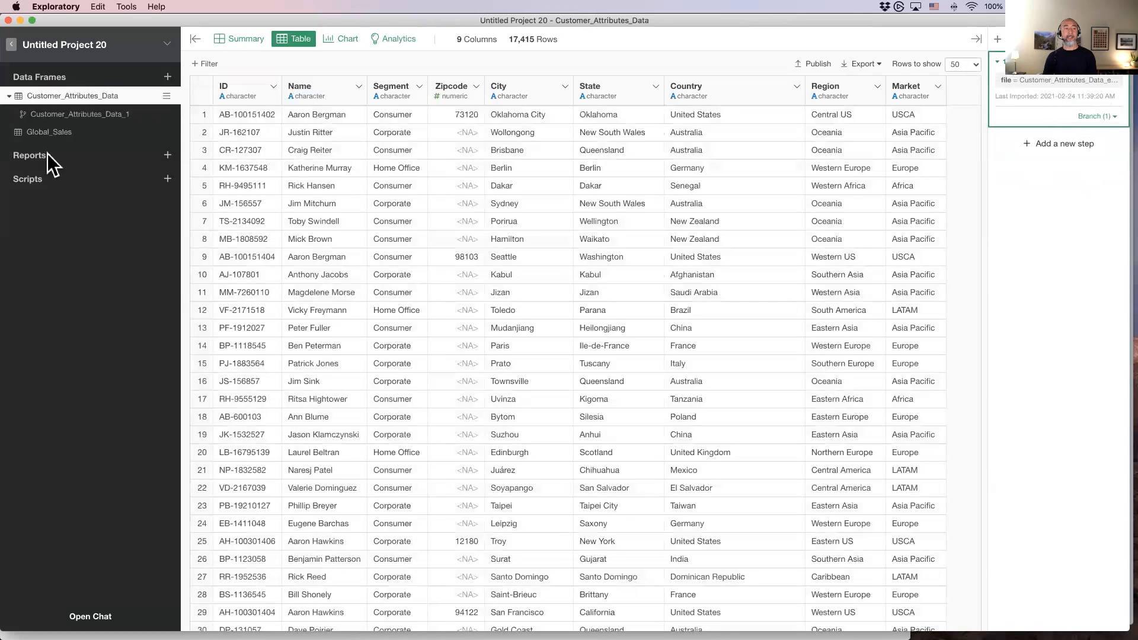
# Change the target of the Left Join step in Global_Sales to Customer_Attributes_Data_1 and check the joined columns
pyautogui.click(92, 130)
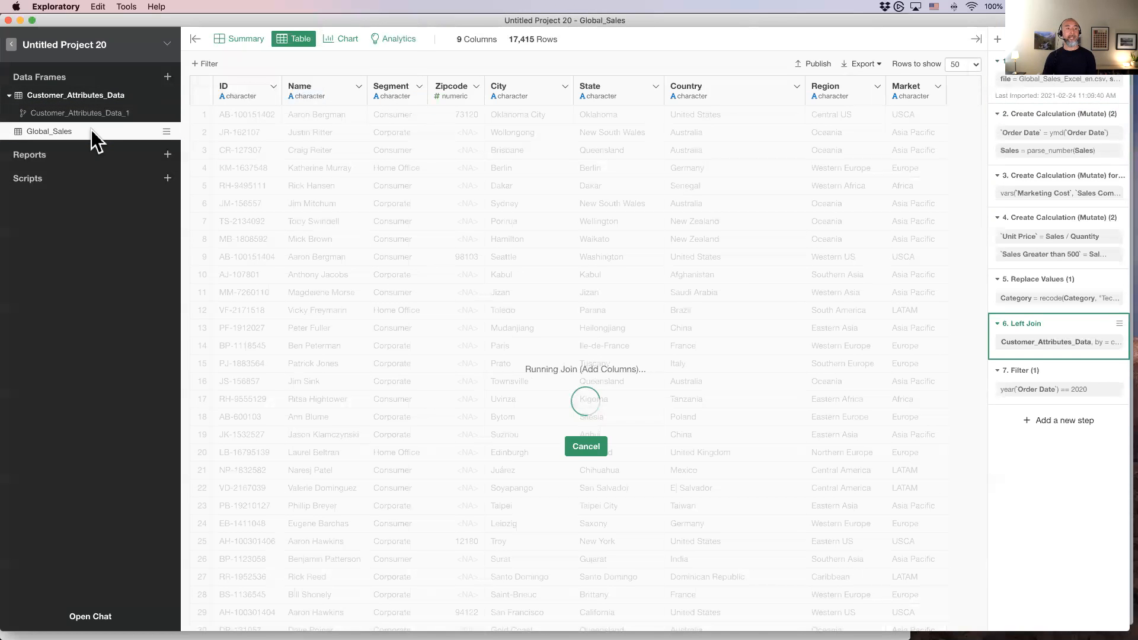
pyautogui.click(1026, 340)
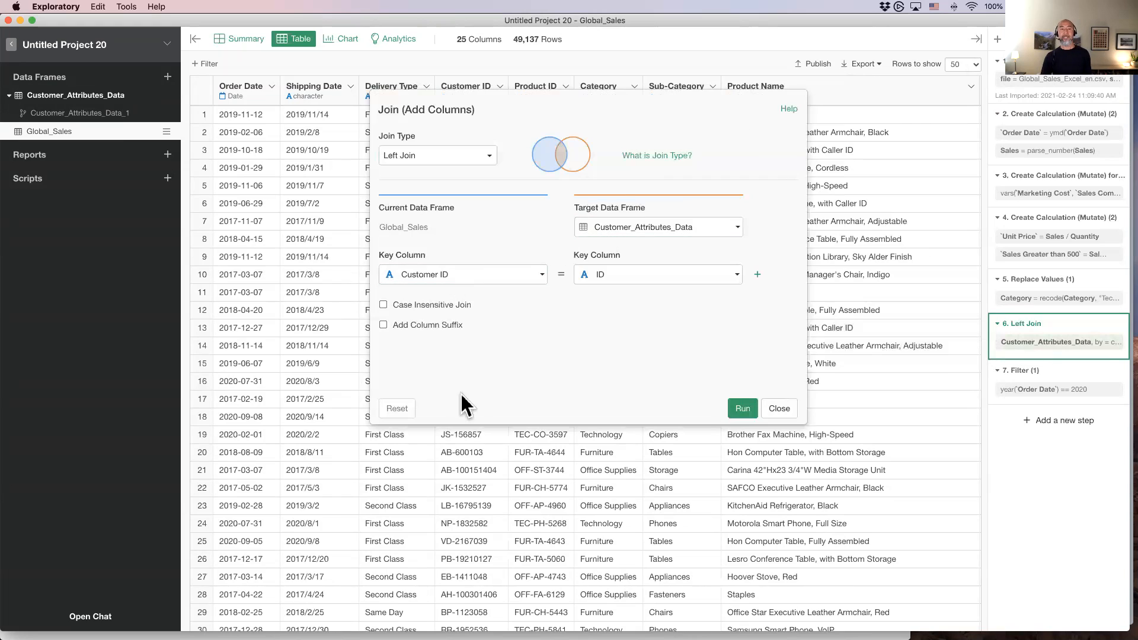
pyautogui.click(666, 227)
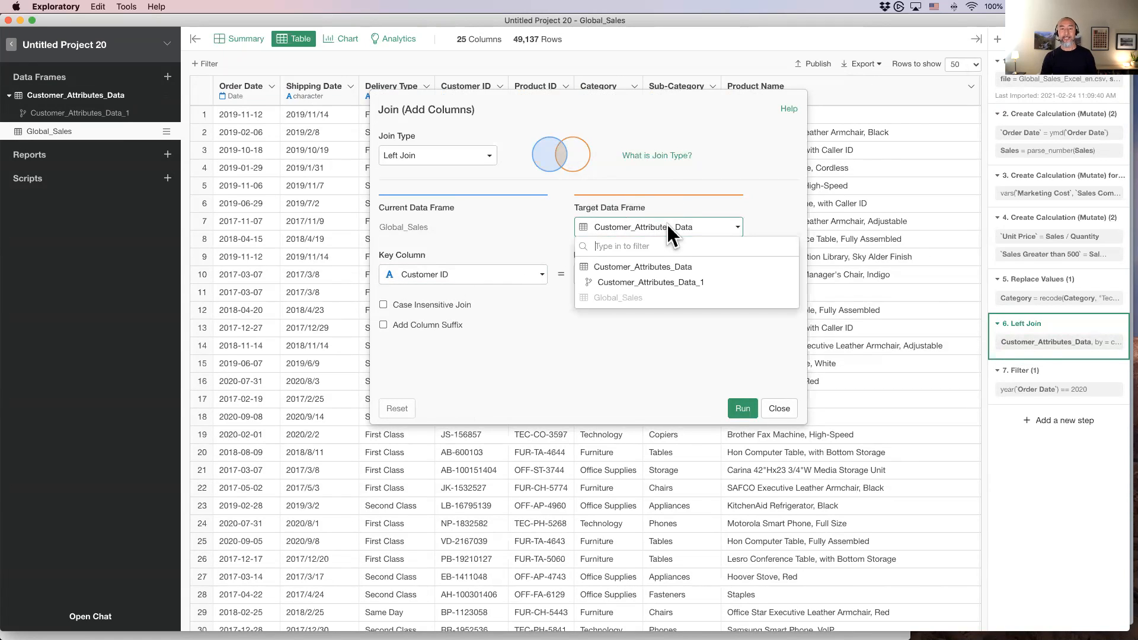
pyautogui.click(679, 282)
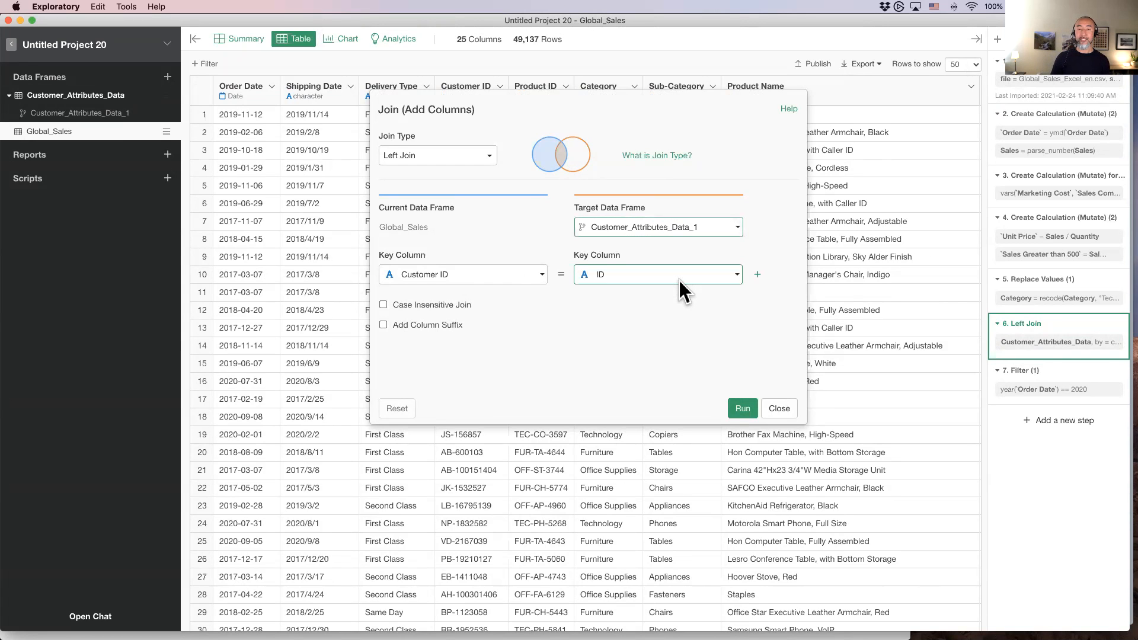
pyautogui.click(735, 407)
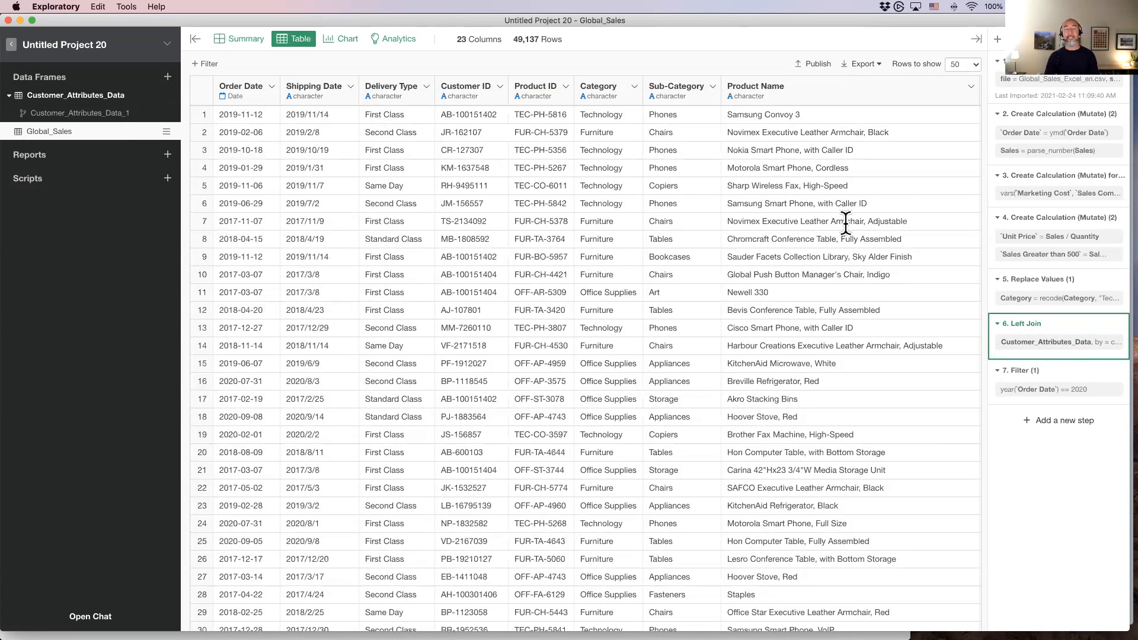
pyautogui.hscroll(1, 846, 231)
pyautogui.hscroll(10, 694, 309)
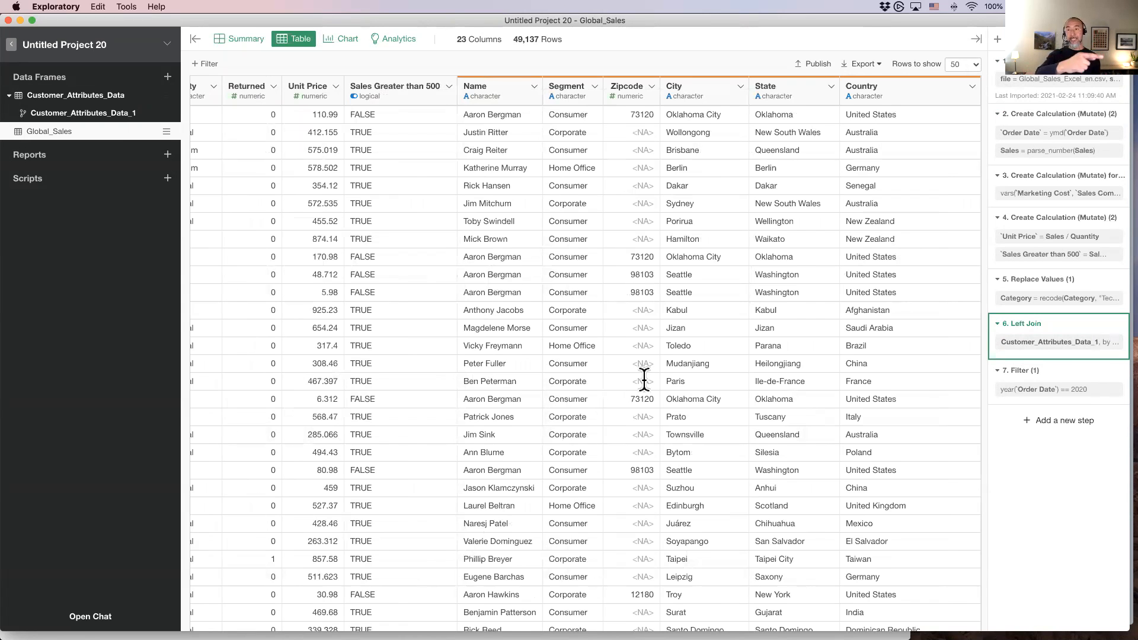
# Switch to the Keynote presentation and play the slideshow from slide 120 about selecting the join key column
pyautogui.press('super+Tab')
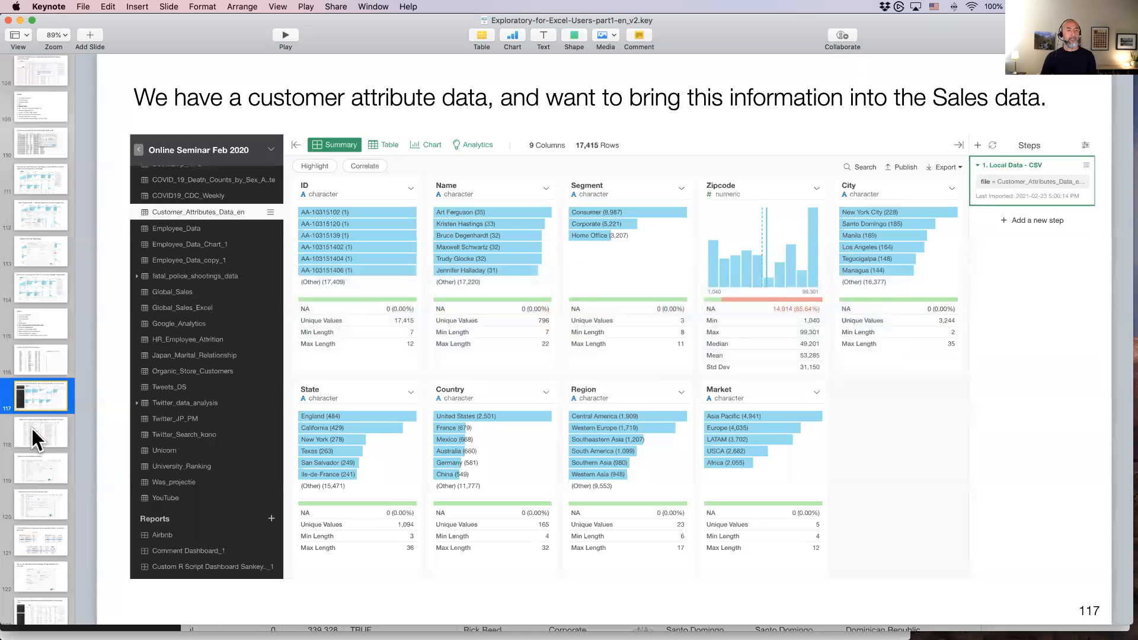
pyautogui.scroll(-4, 31, 428)
pyautogui.click(285, 35)
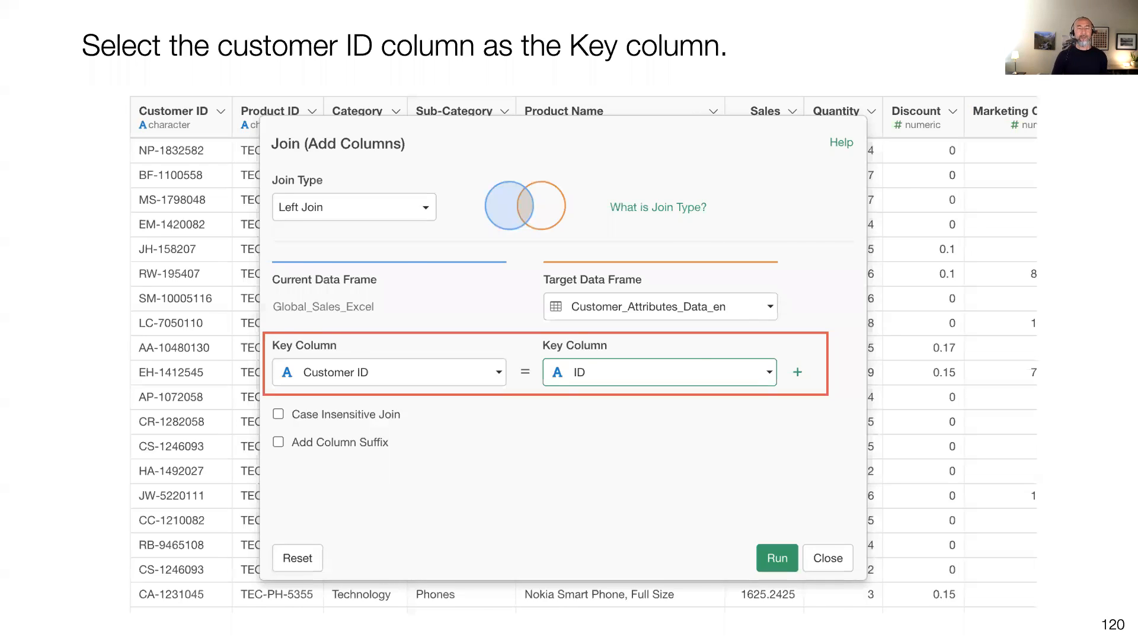
pyautogui.press('Right')
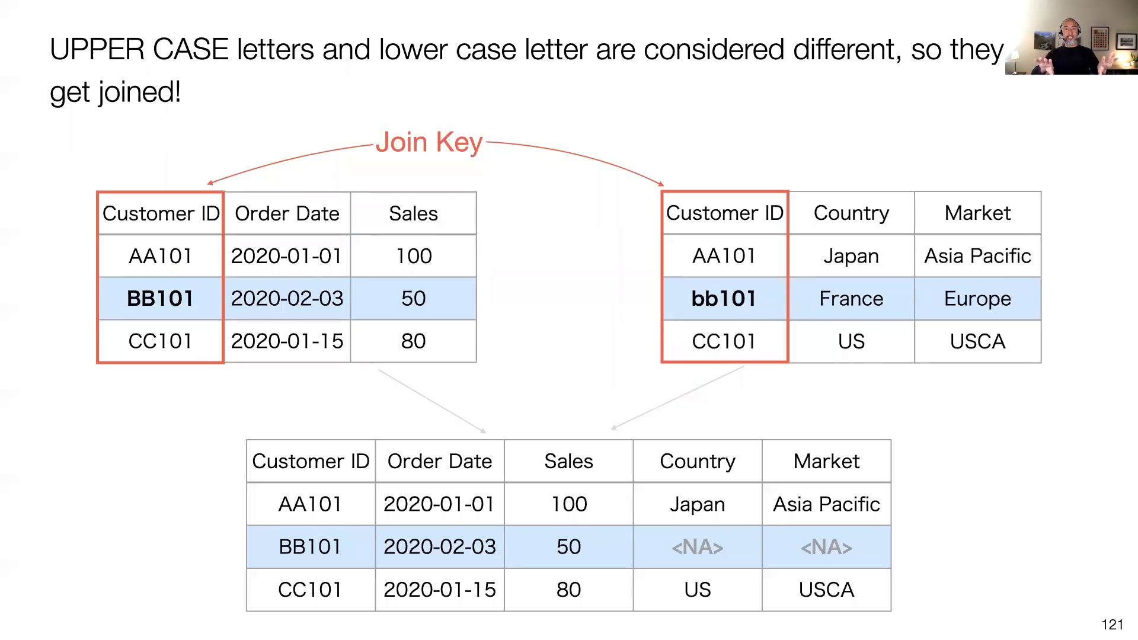
pyautogui.press('Left')
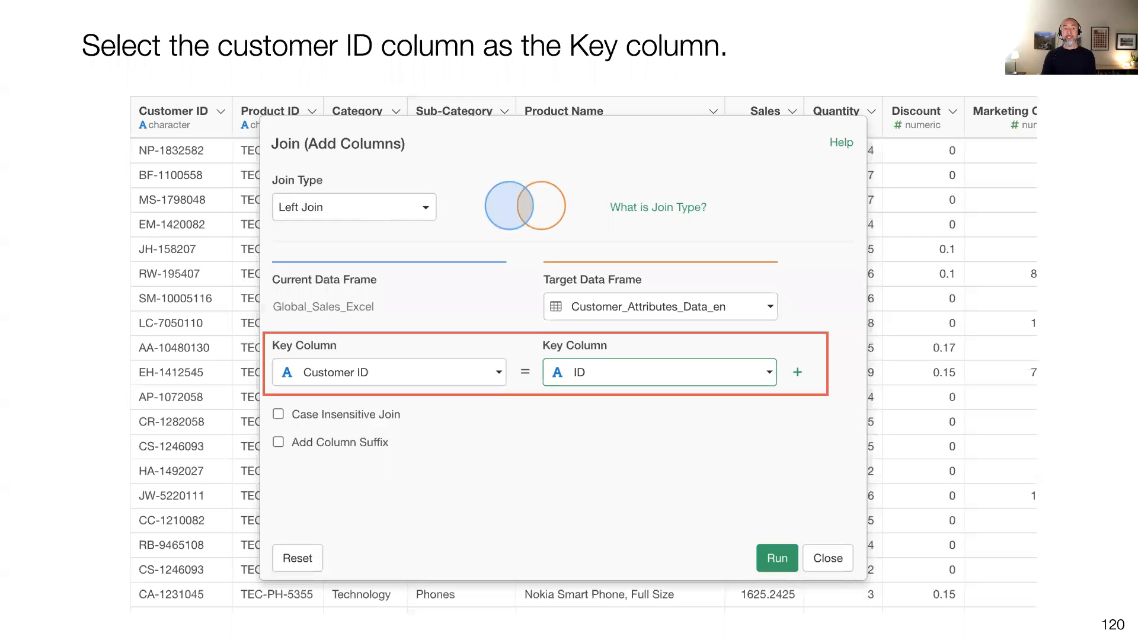
pyautogui.press('Right')
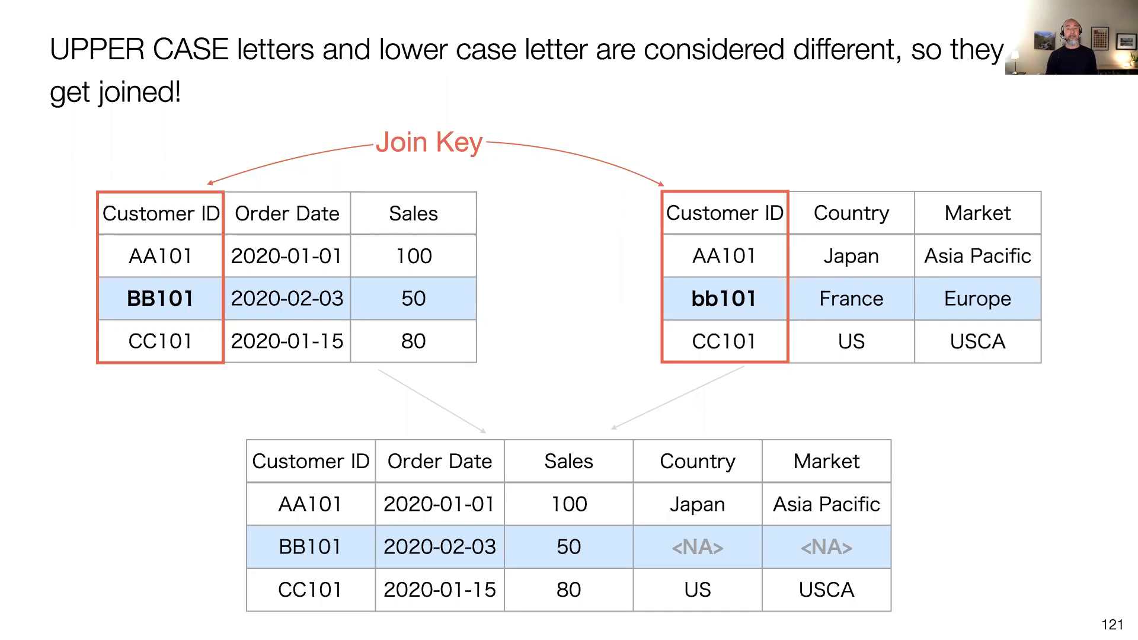
pyautogui.press('Right')
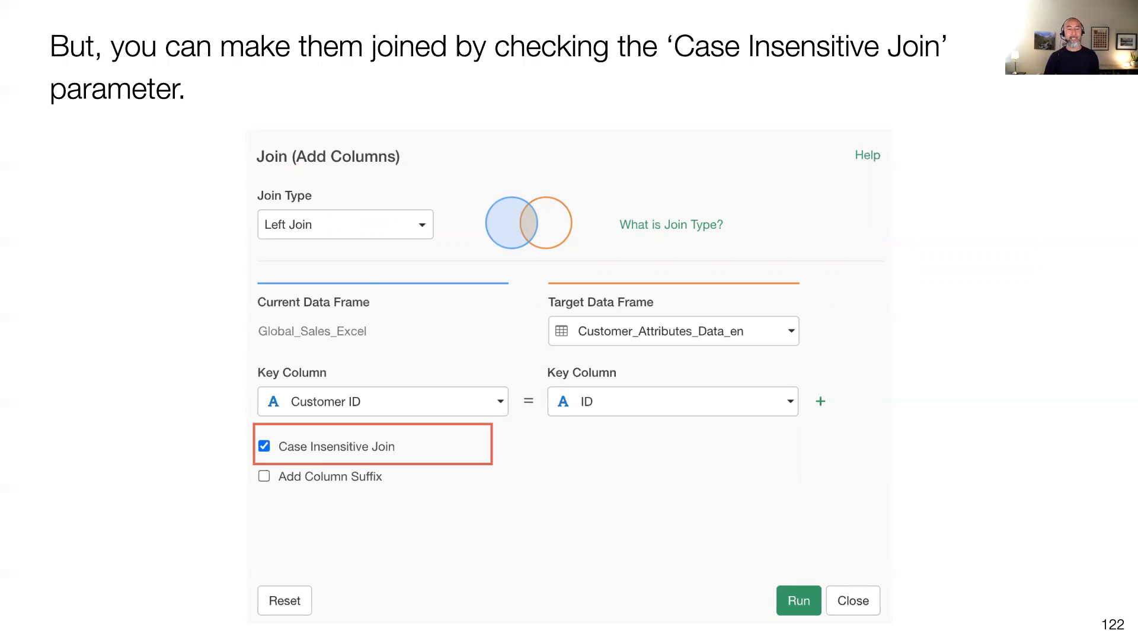
pyautogui.press('Right')
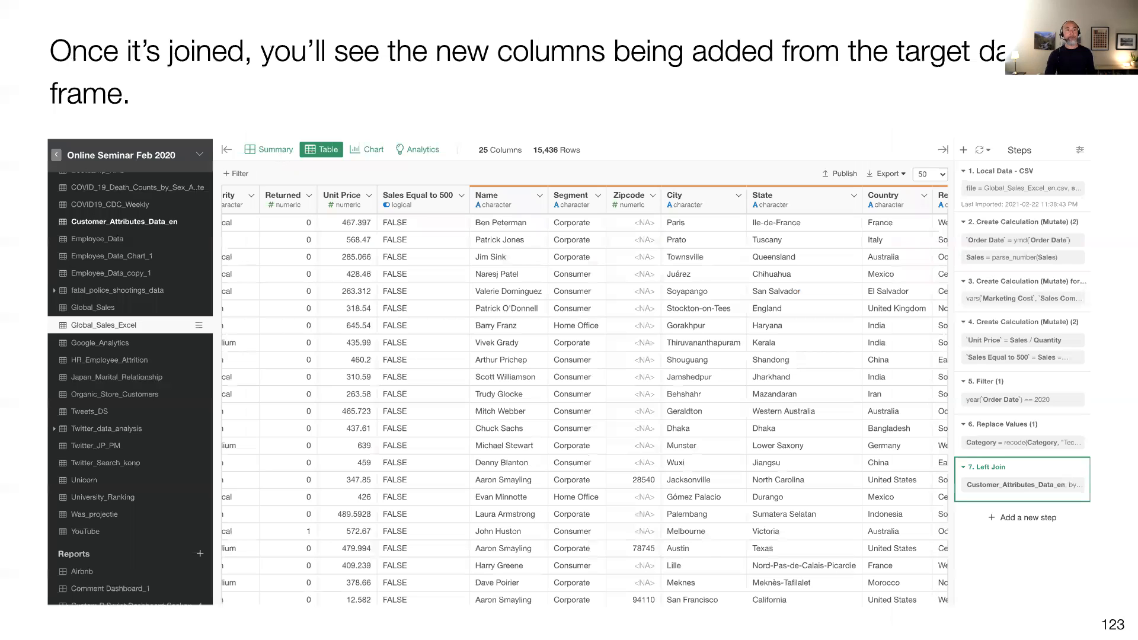
pyautogui.press('Right')
pyautogui.press('Right')
pyautogui.press('Left')
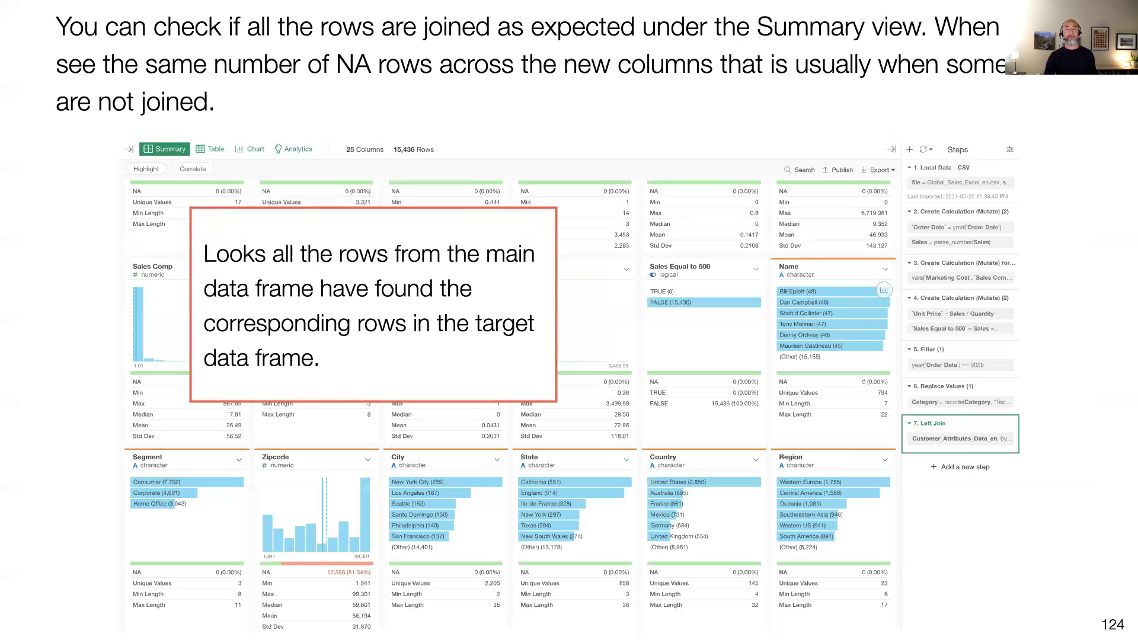
pyautogui.press('Right')
pyautogui.press('Right')
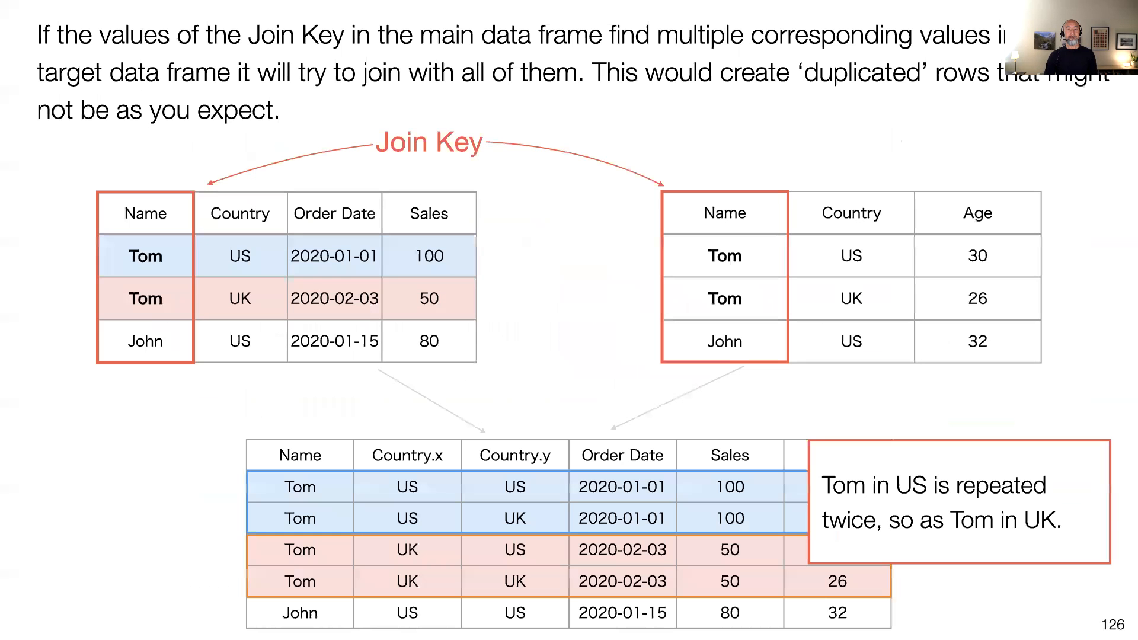